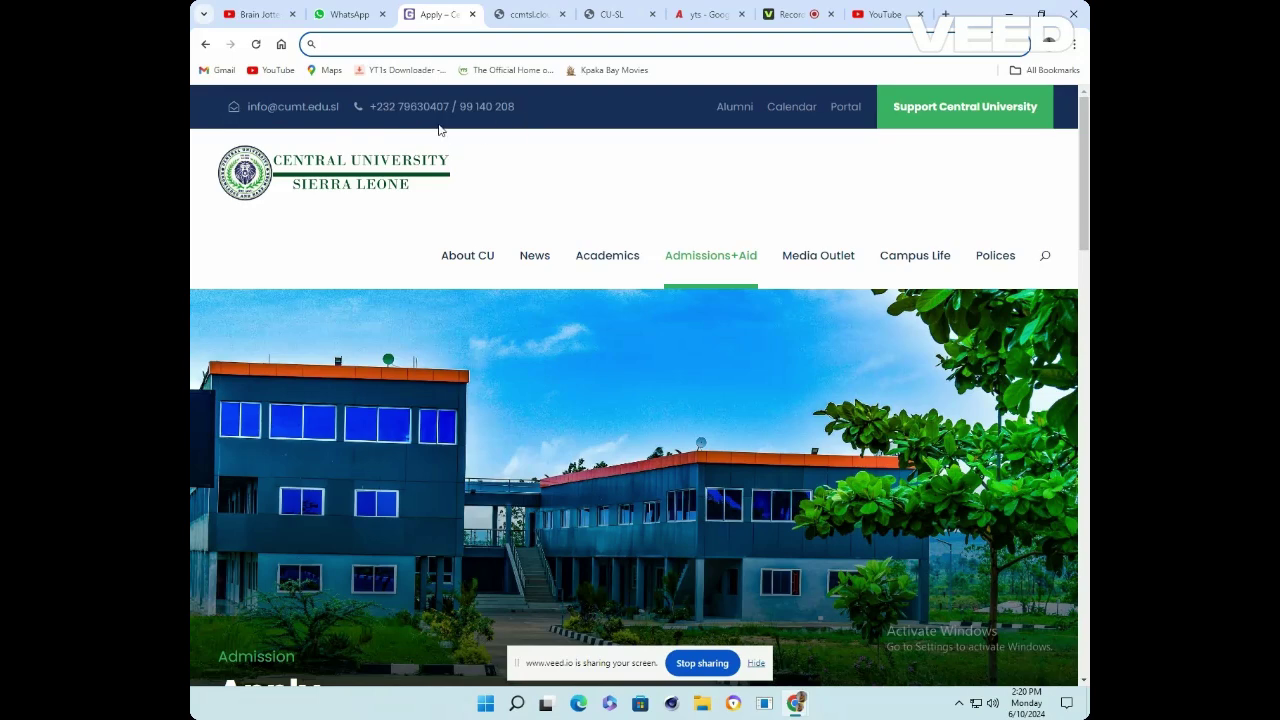
{"action": "type", "text": "ww"}
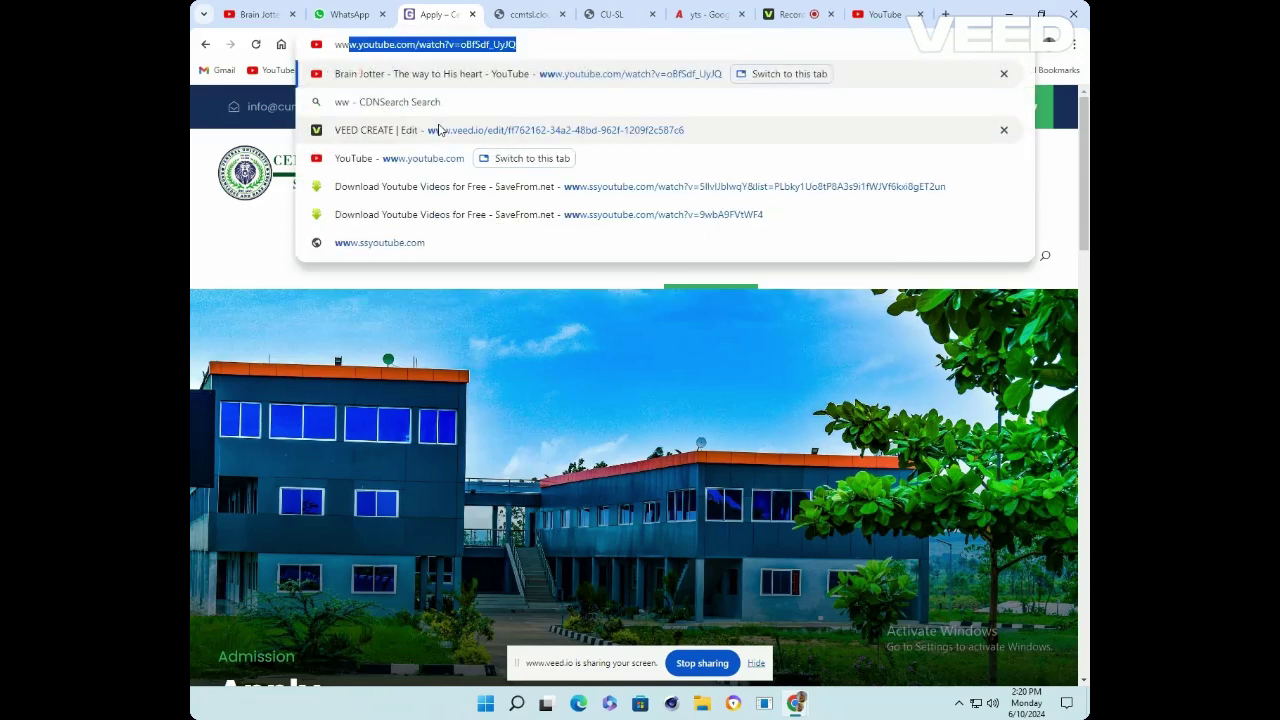
{"action": "type", "text": "w.ce"}
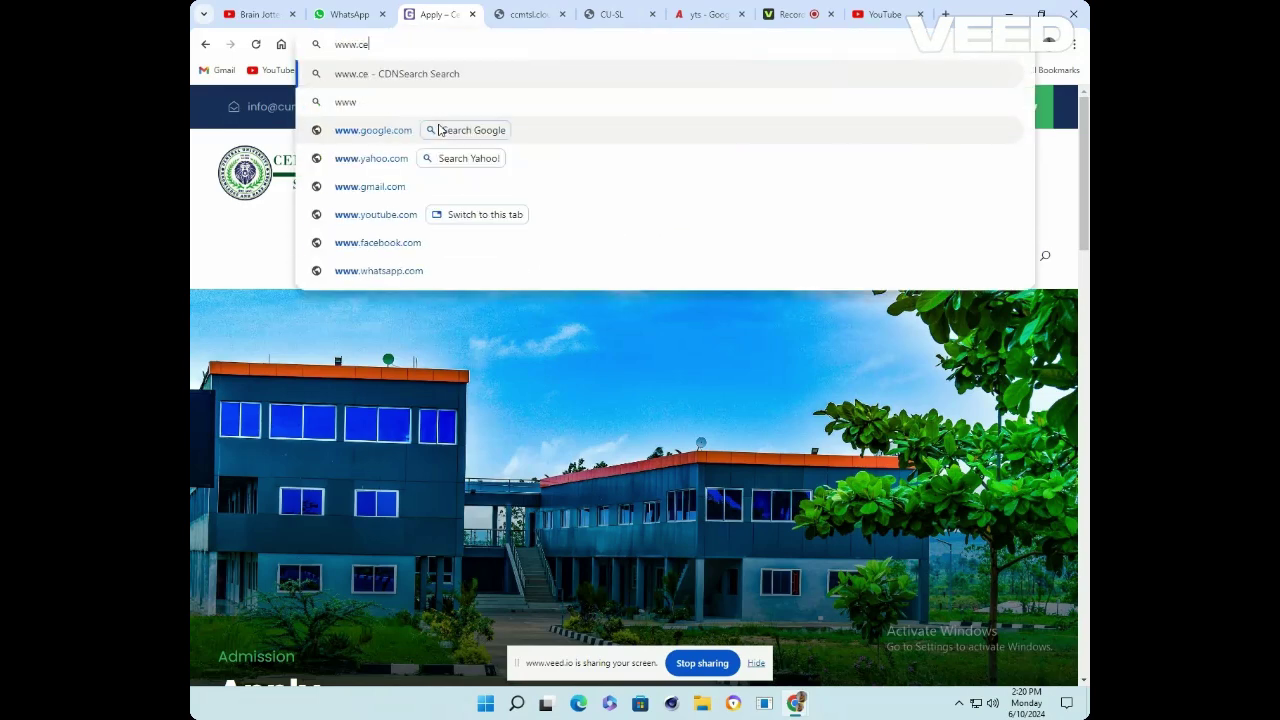
{"action": "type", "text": "ntral"}
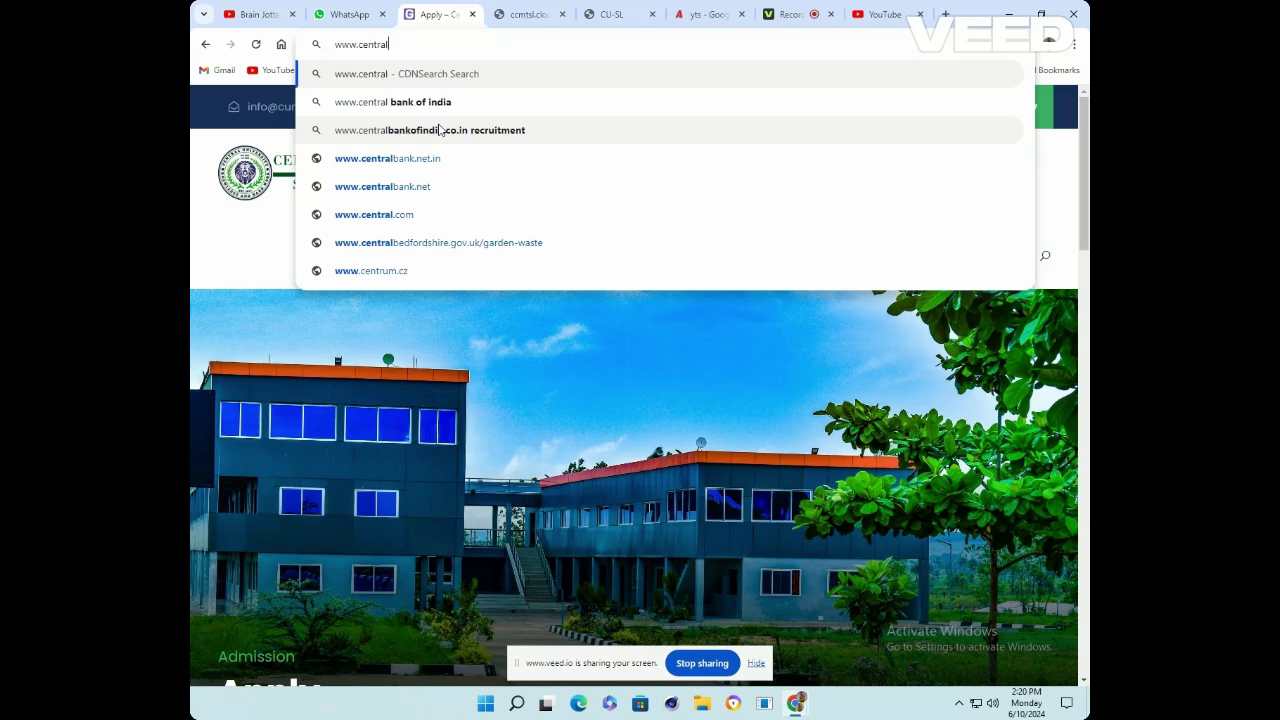
{"action": "type", "text": ".edu"}
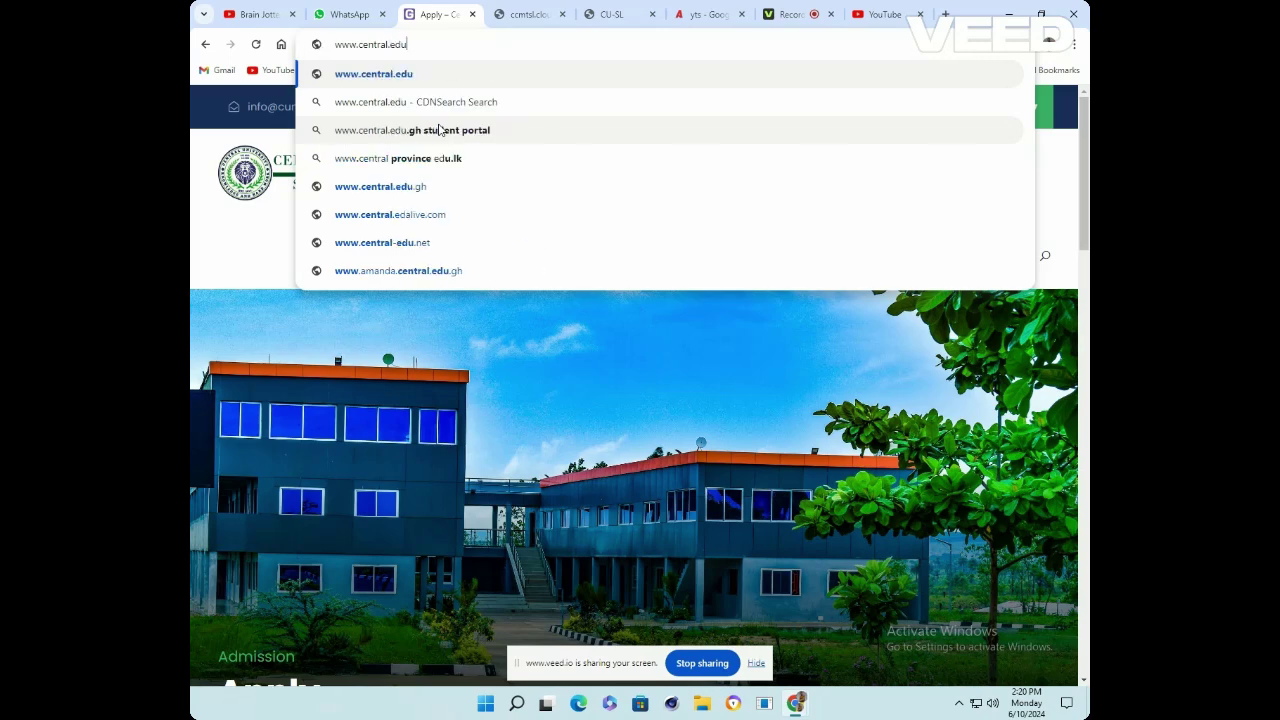
{"action": "type", "text": ".sl"}
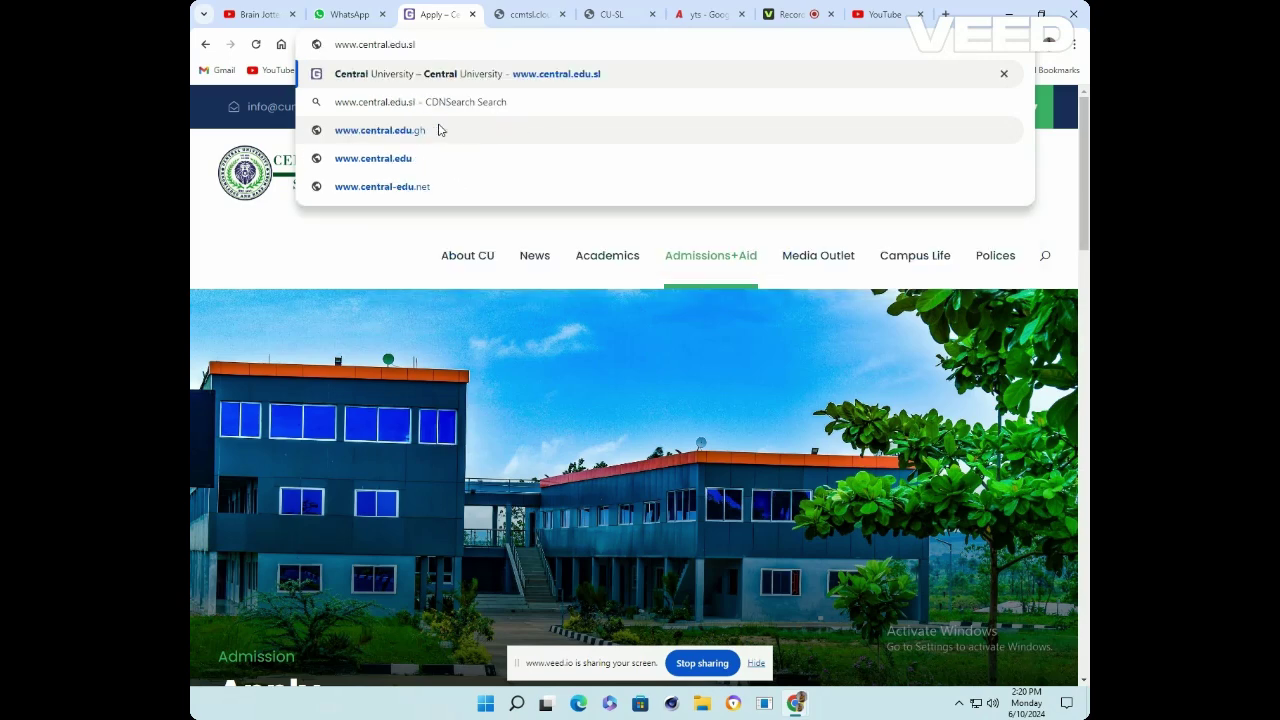
Load the Central University site and open Apply under Admissions+Aid
{"action": "key", "text": "Return"}
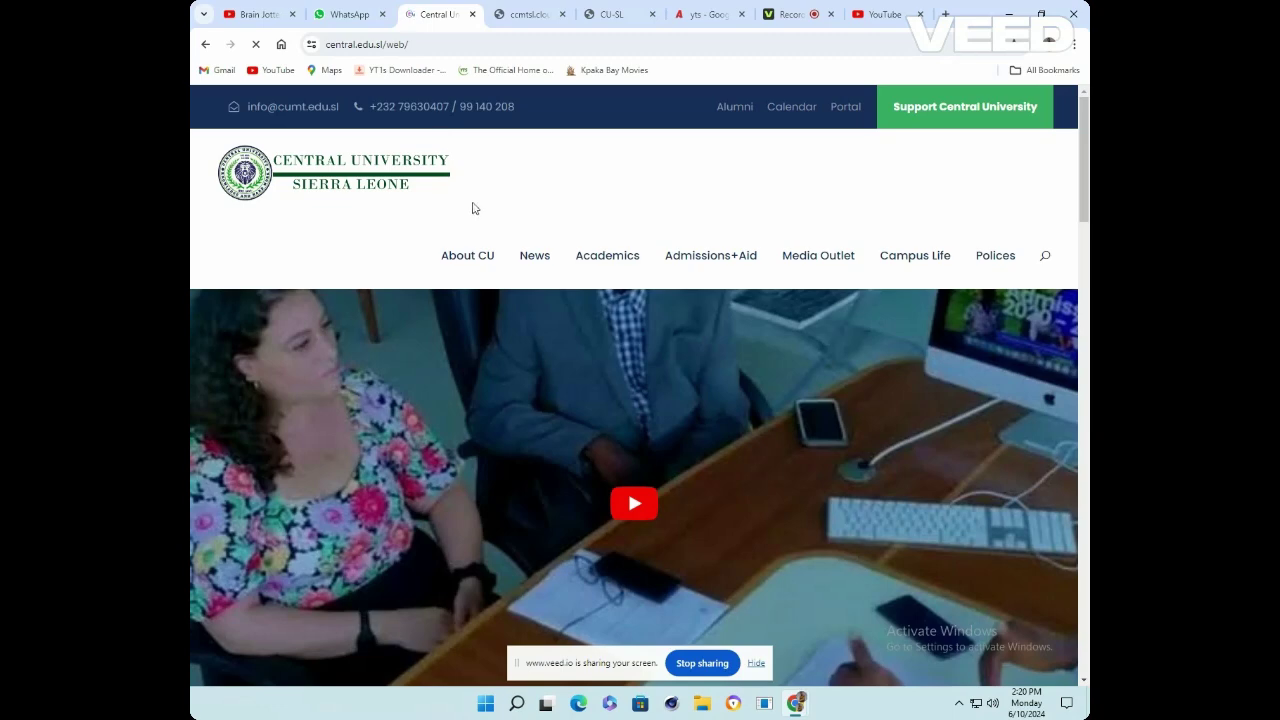
{"action": "scroll", "coordinate": [510, 186], "scroll_direction": "down", "scroll_amount": 1}
{"action": "scroll", "coordinate": [510, 186], "scroll_direction": "up", "scroll_amount": 1}
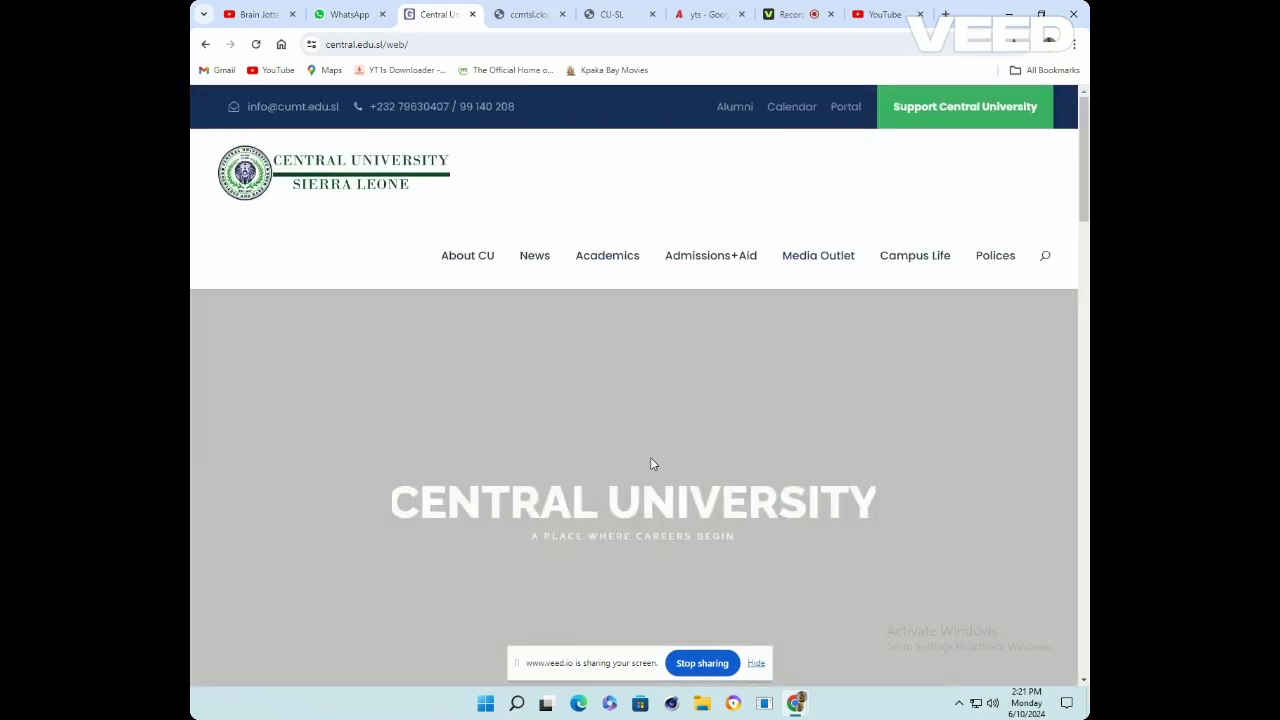
{"action": "mouse_move", "coordinate": [672, 362]}
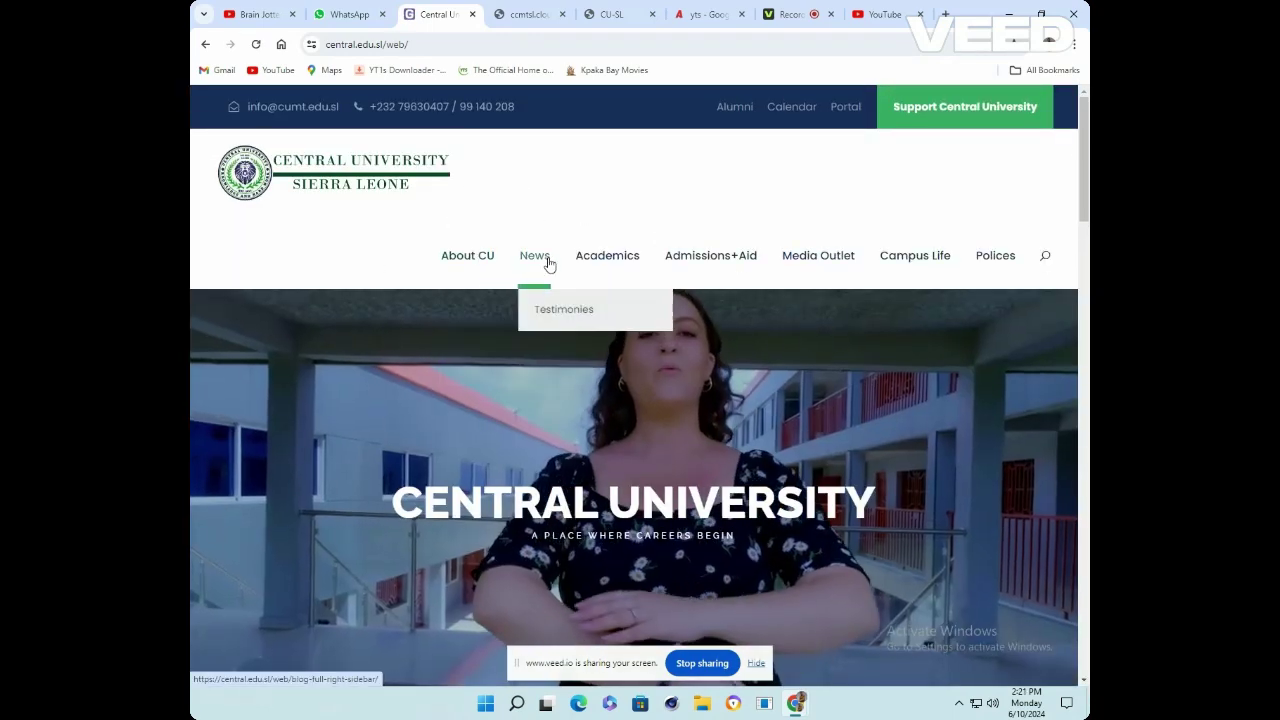
{"action": "mouse_move", "coordinate": [608, 278]}
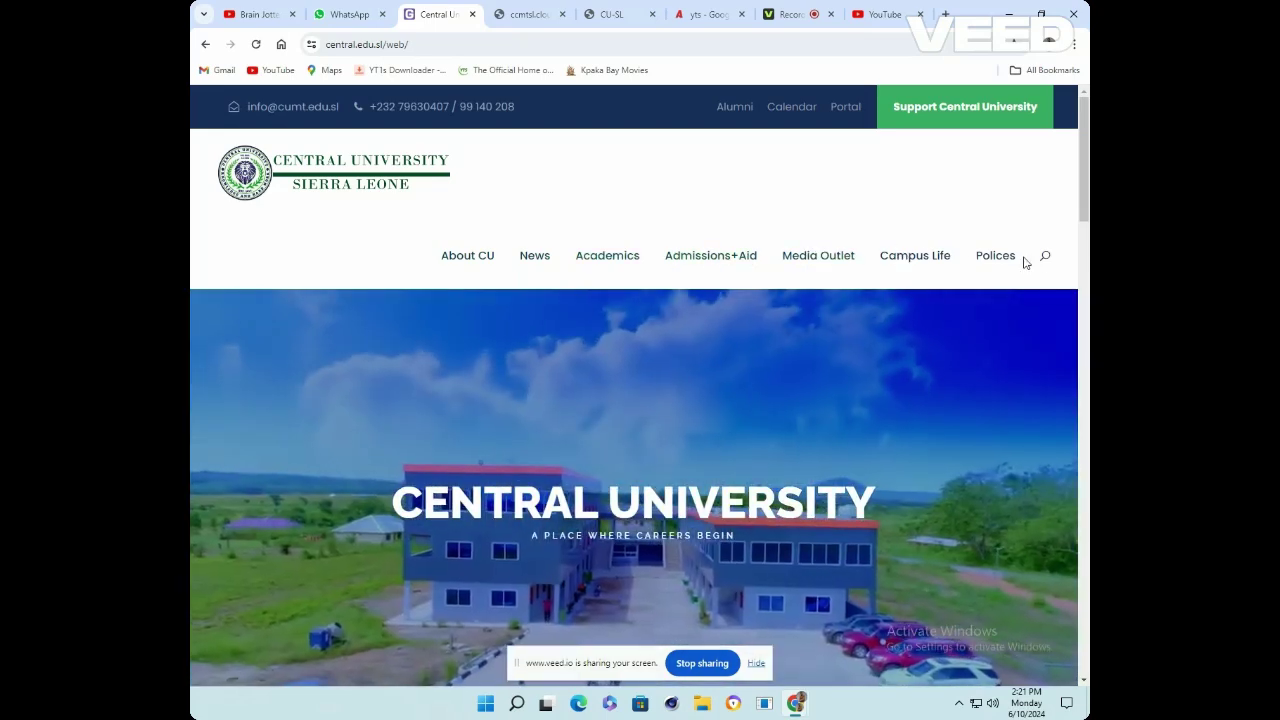
{"action": "mouse_move", "coordinate": [731, 270]}
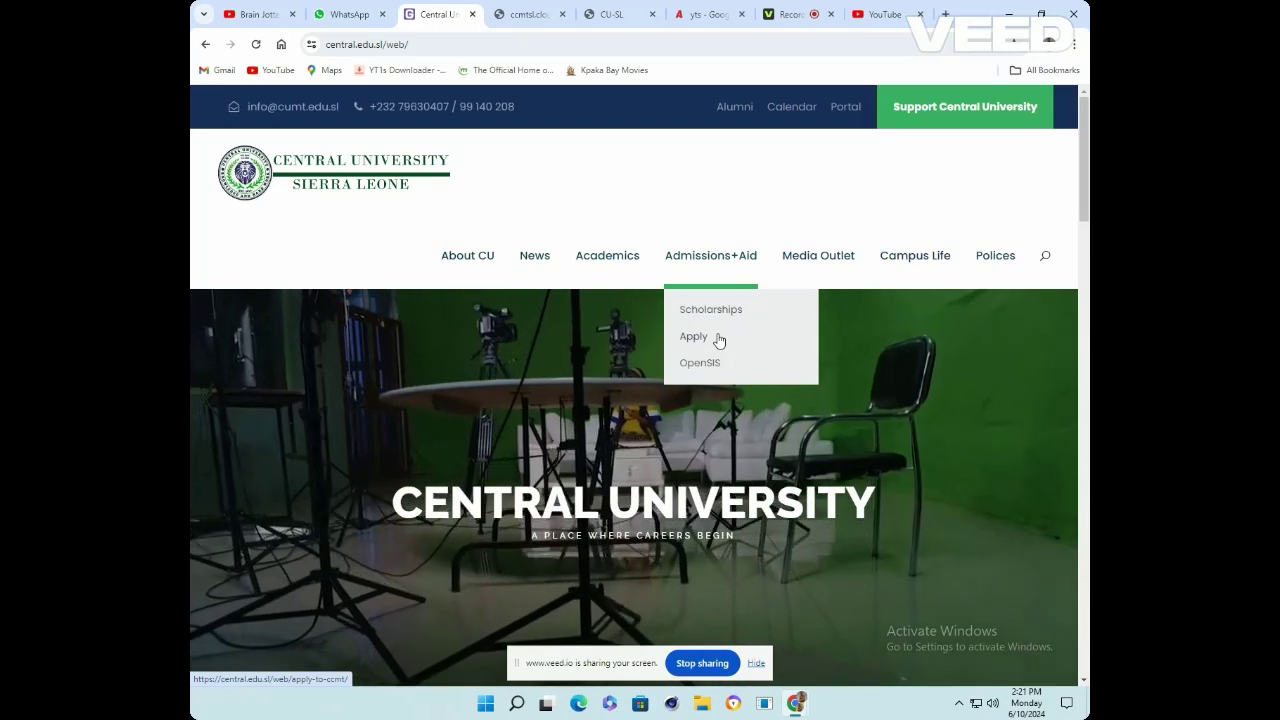
{"action": "left_click", "coordinate": [718, 341]}
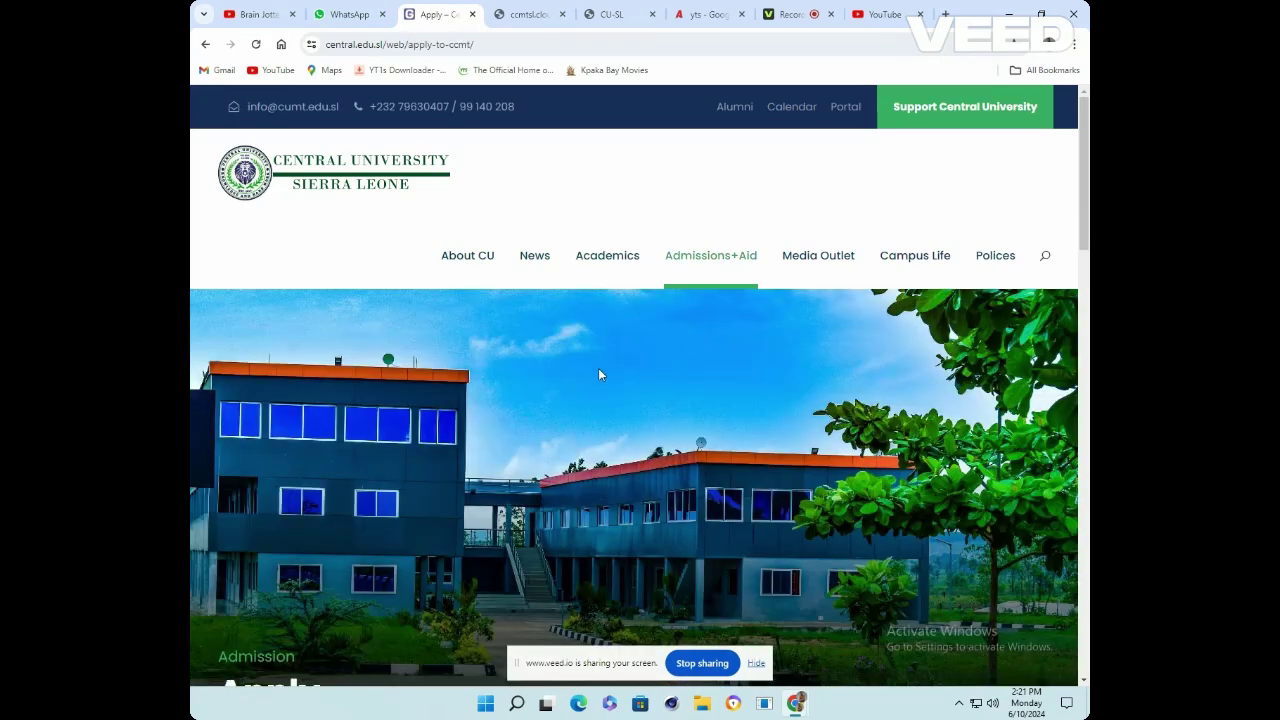
Scroll through the Apply page's documents, fee note and timeline to the application button
{"action": "scroll", "coordinate": [598, 375], "scroll_direction": "down", "scroll_amount": 4}
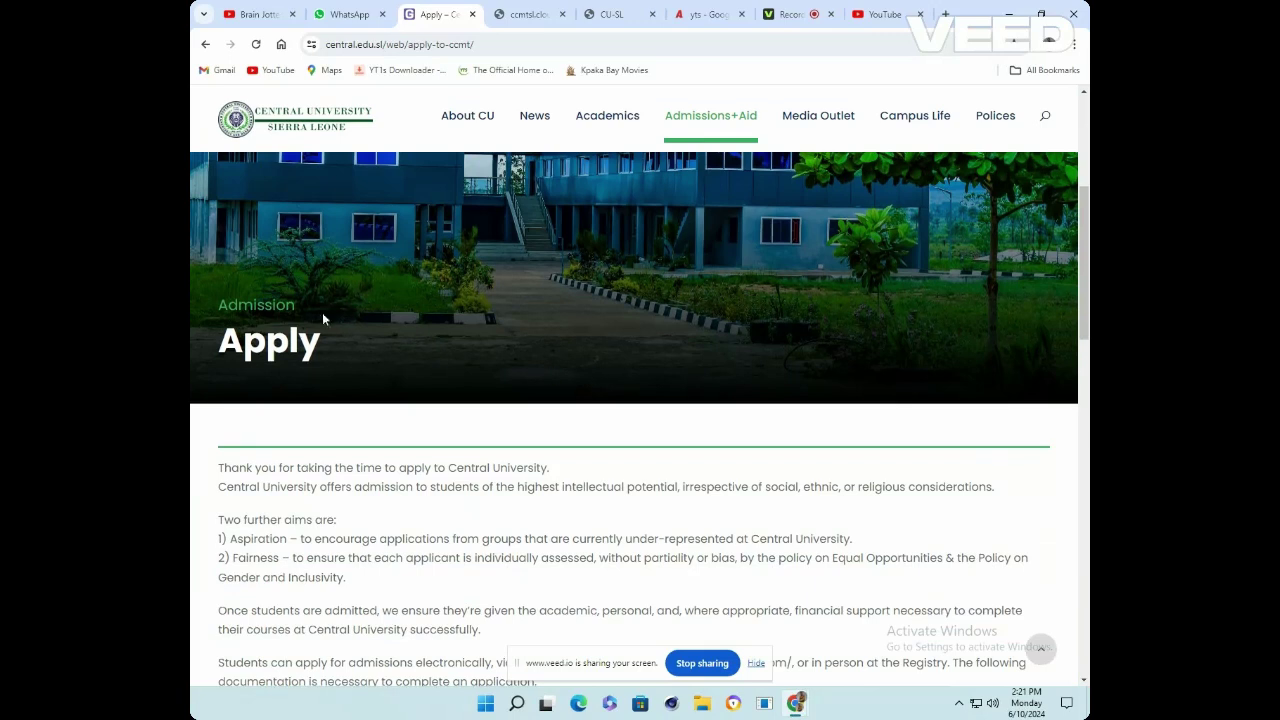
{"action": "scroll", "coordinate": [320, 427], "scroll_direction": "down", "scroll_amount": 1}
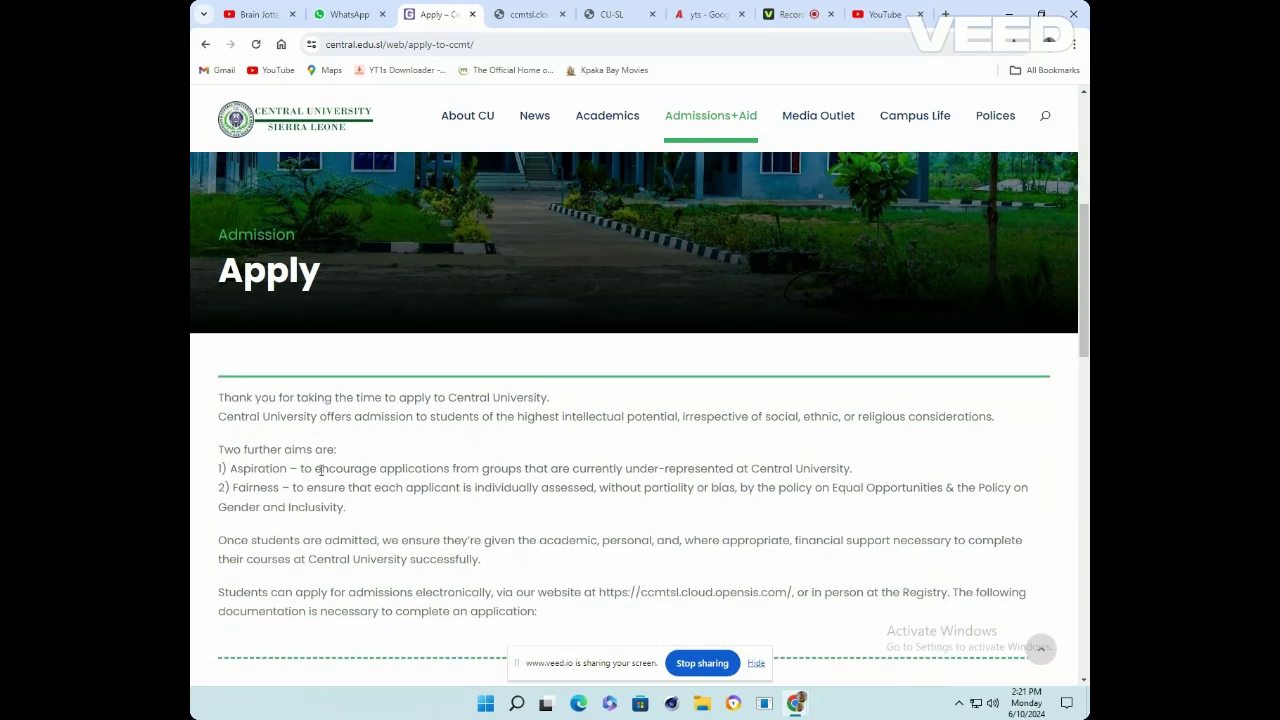
{"action": "scroll", "coordinate": [318, 590], "scroll_direction": "down", "scroll_amount": 3}
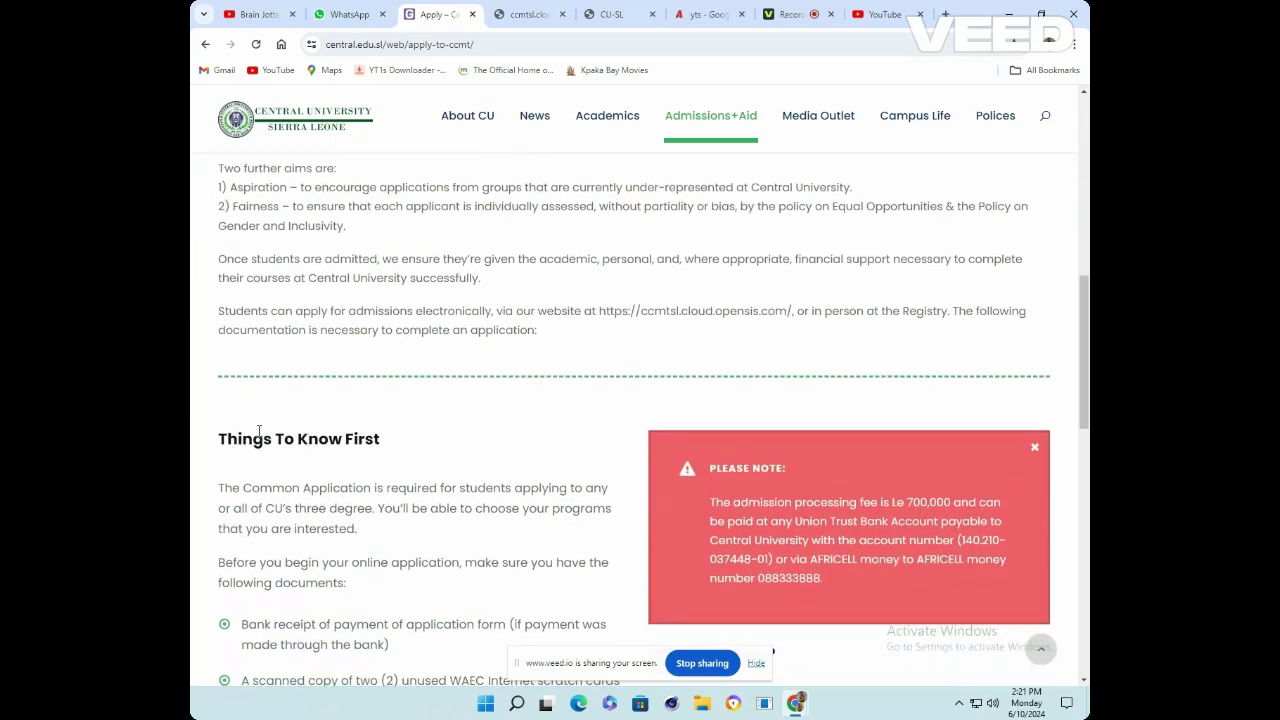
{"action": "scroll", "coordinate": [259, 431], "scroll_direction": "down", "scroll_amount": 2}
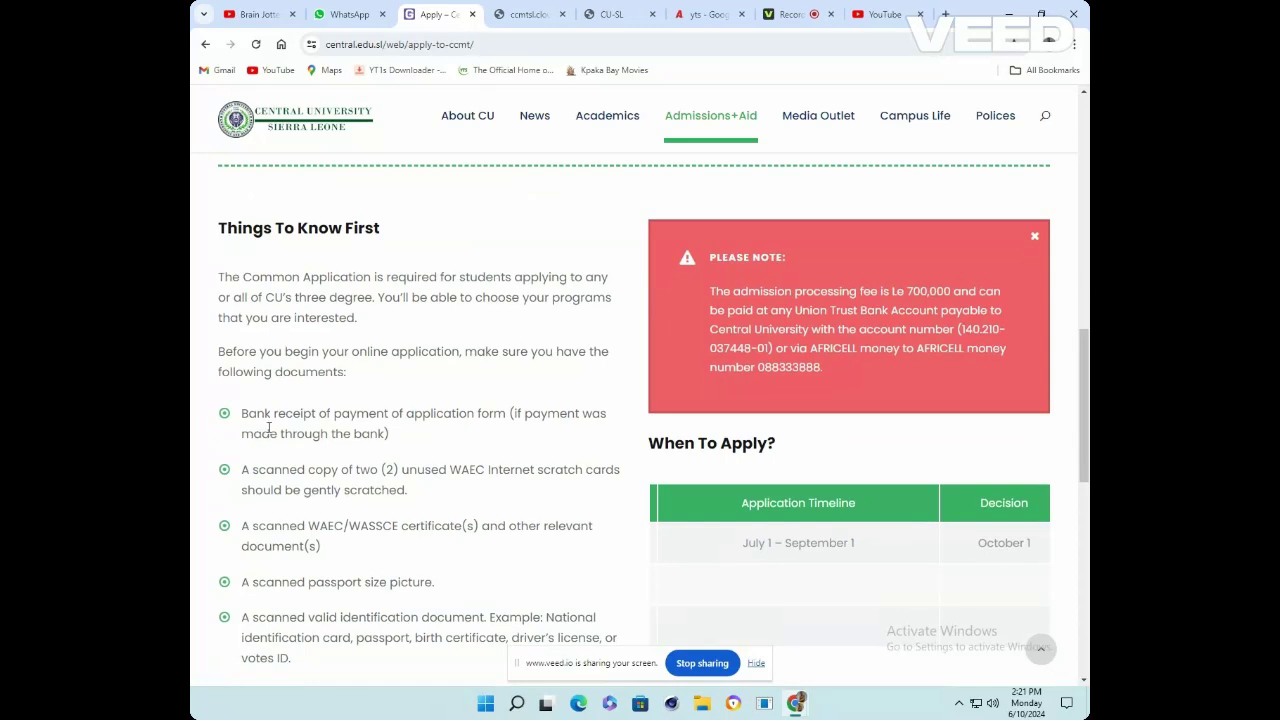
{"action": "scroll", "coordinate": [469, 416], "scroll_direction": "down", "scroll_amount": 1}
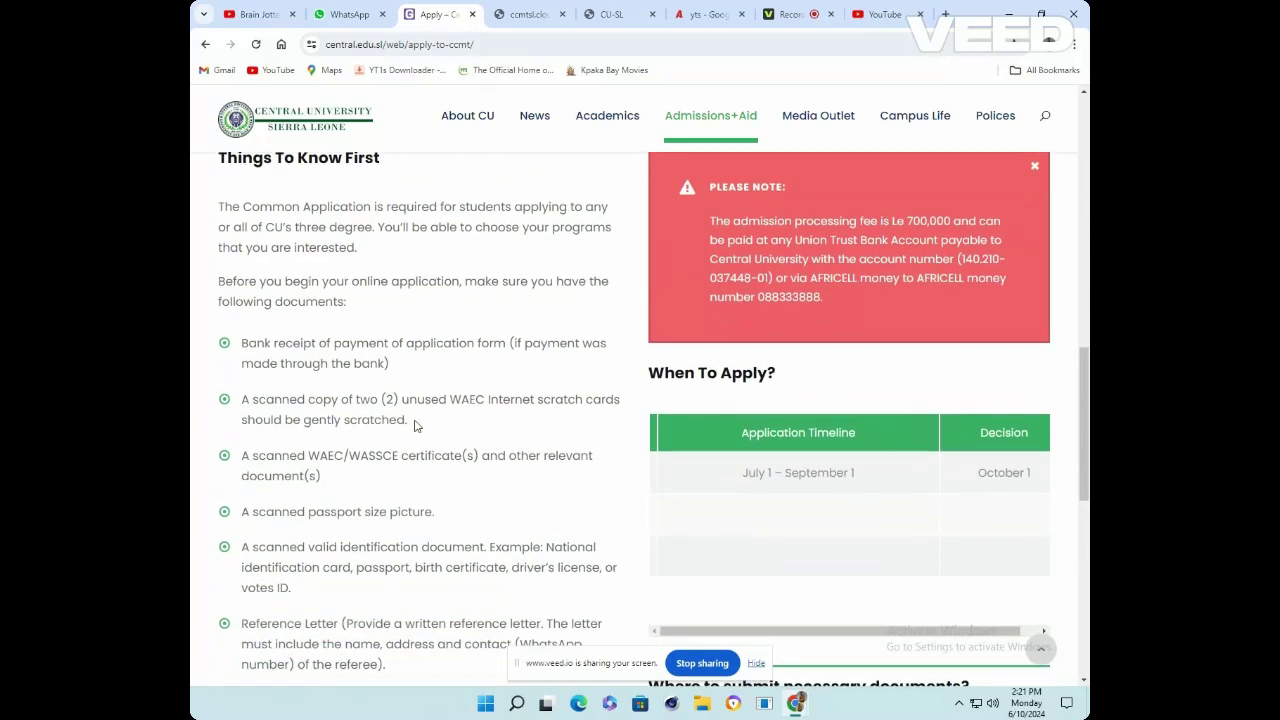
{"action": "scroll", "coordinate": [405, 400], "scroll_direction": "down", "scroll_amount": 1}
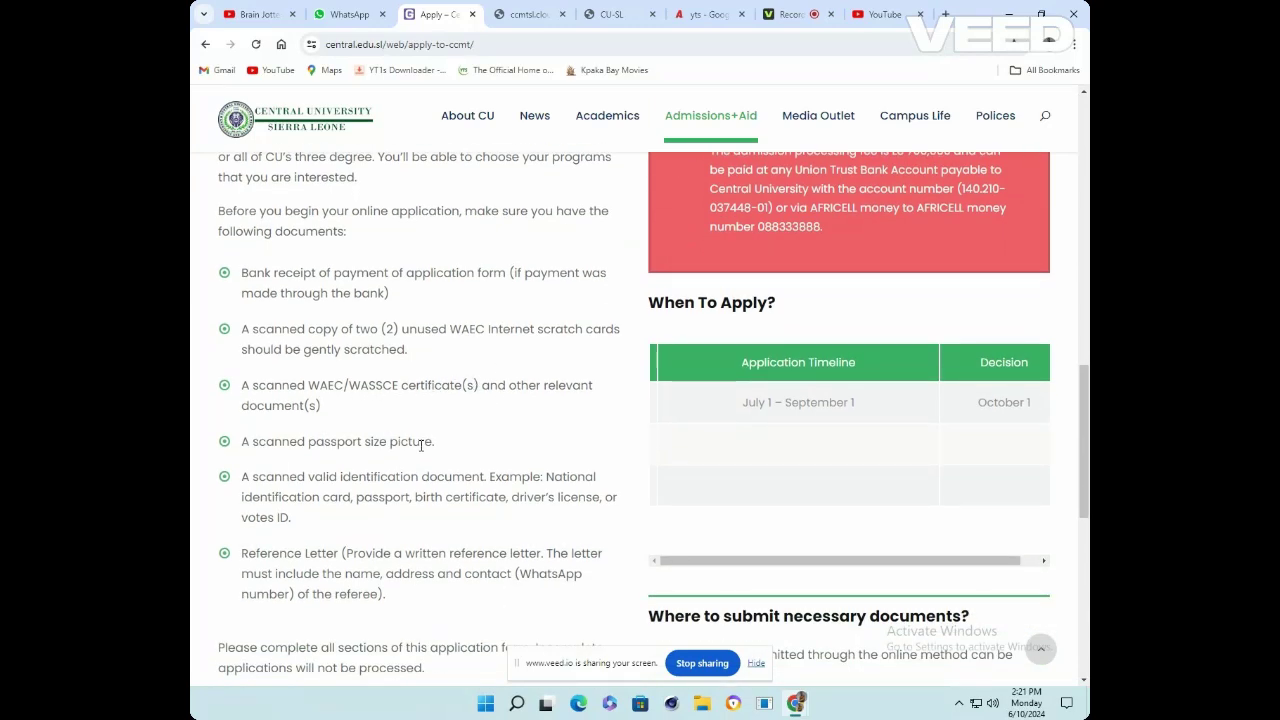
{"action": "scroll", "coordinate": [360, 440], "scroll_direction": "down", "scroll_amount": 2}
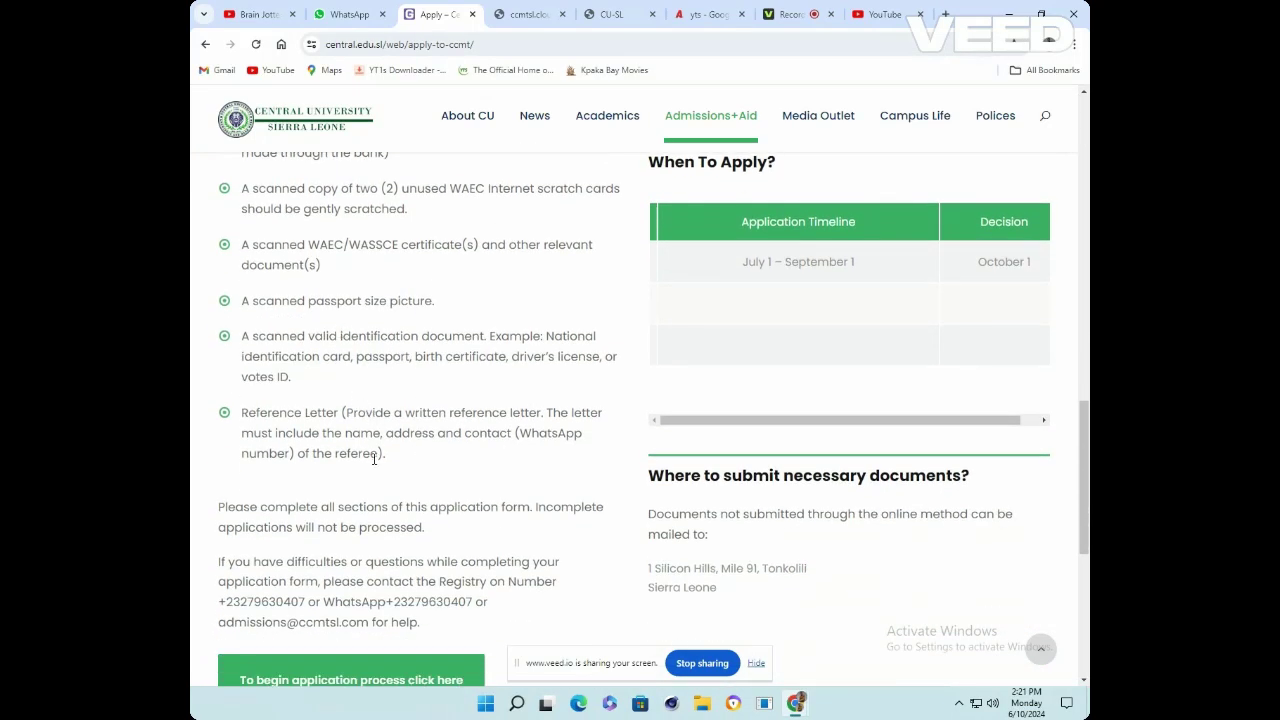
{"action": "scroll", "coordinate": [428, 453], "scroll_direction": "down", "scroll_amount": 2}
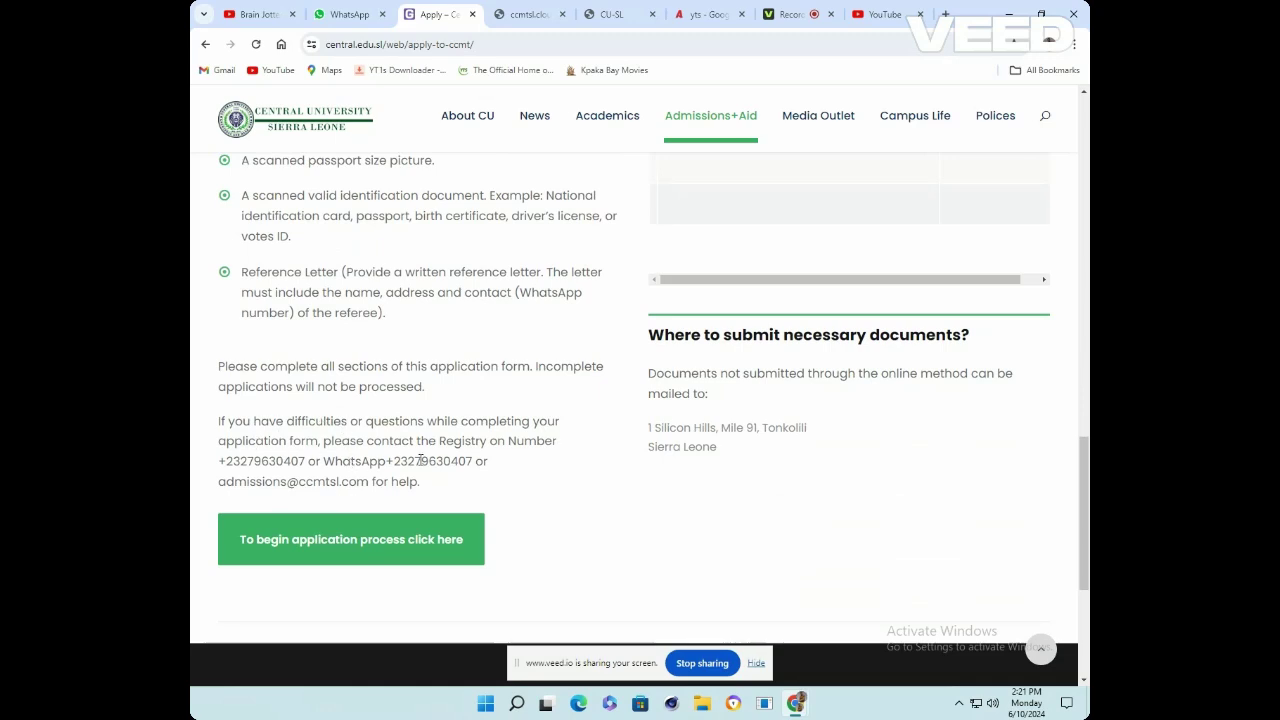
Start the openSIS application, choose Apply Online, and bring up the Personal Information section
{"action": "left_click", "coordinate": [374, 540]}
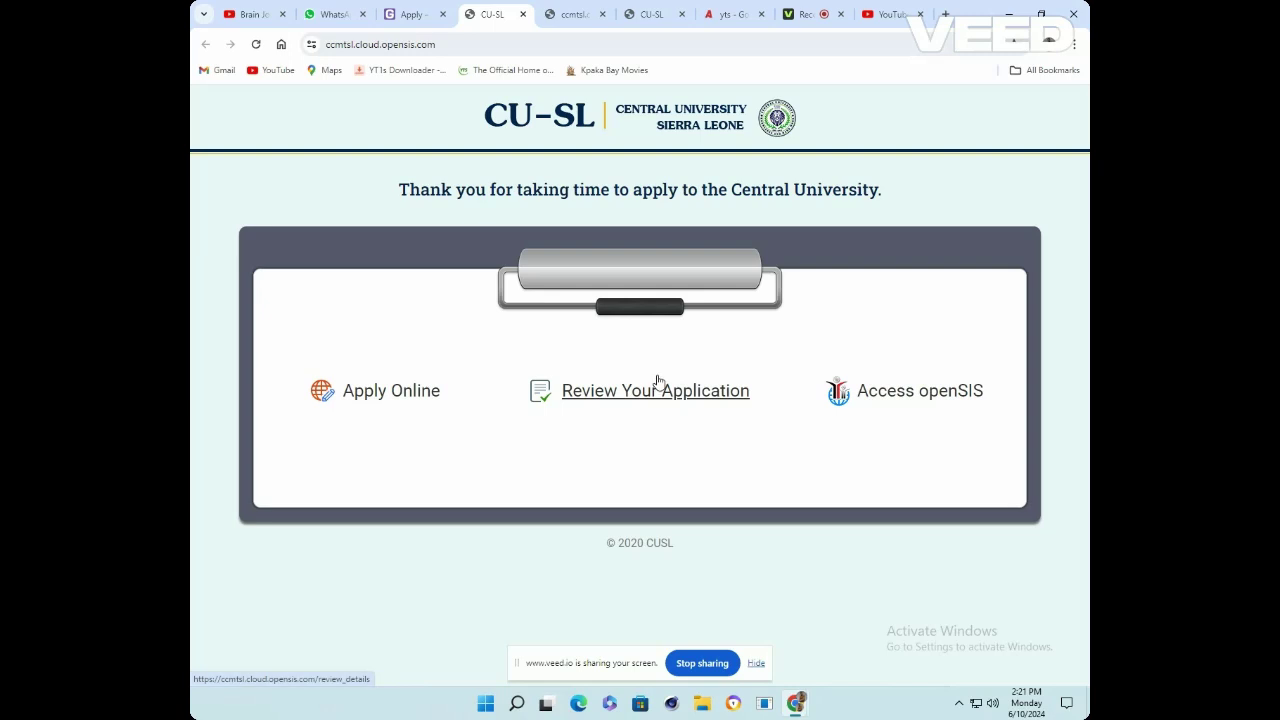
{"action": "left_click", "coordinate": [380, 398]}
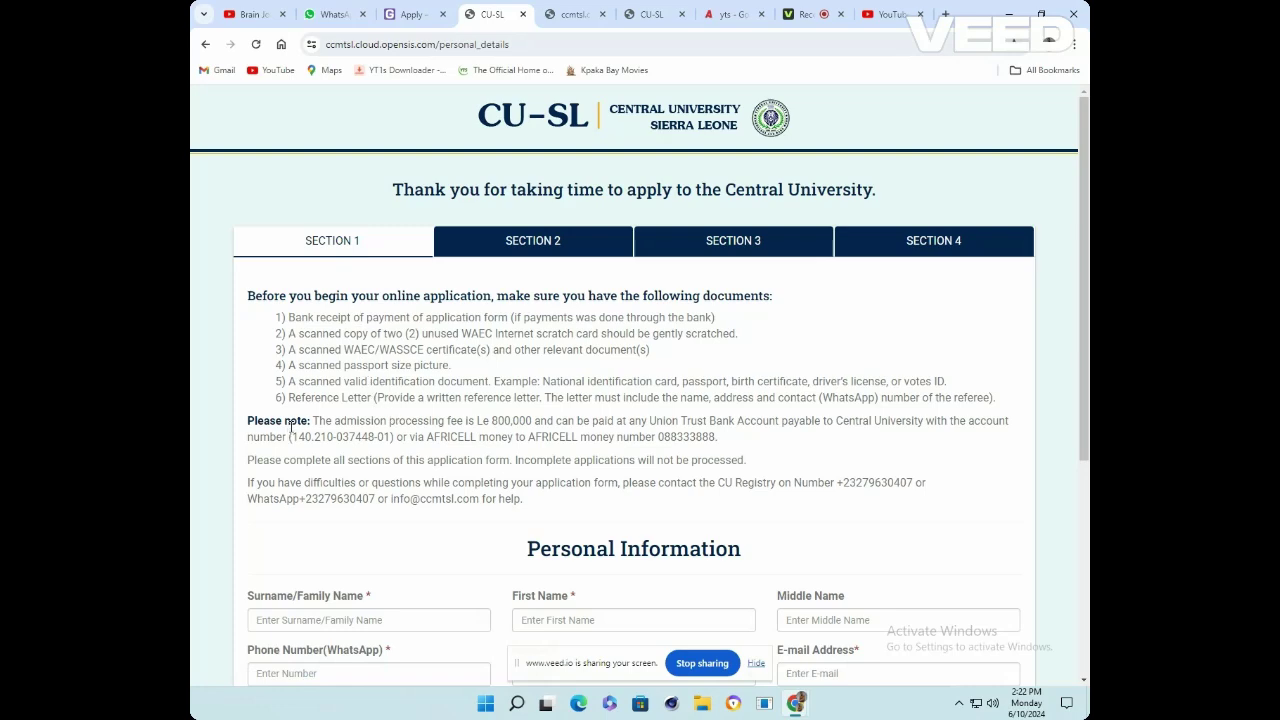
{"action": "scroll", "coordinate": [498, 452], "scroll_direction": "down", "scroll_amount": 2}
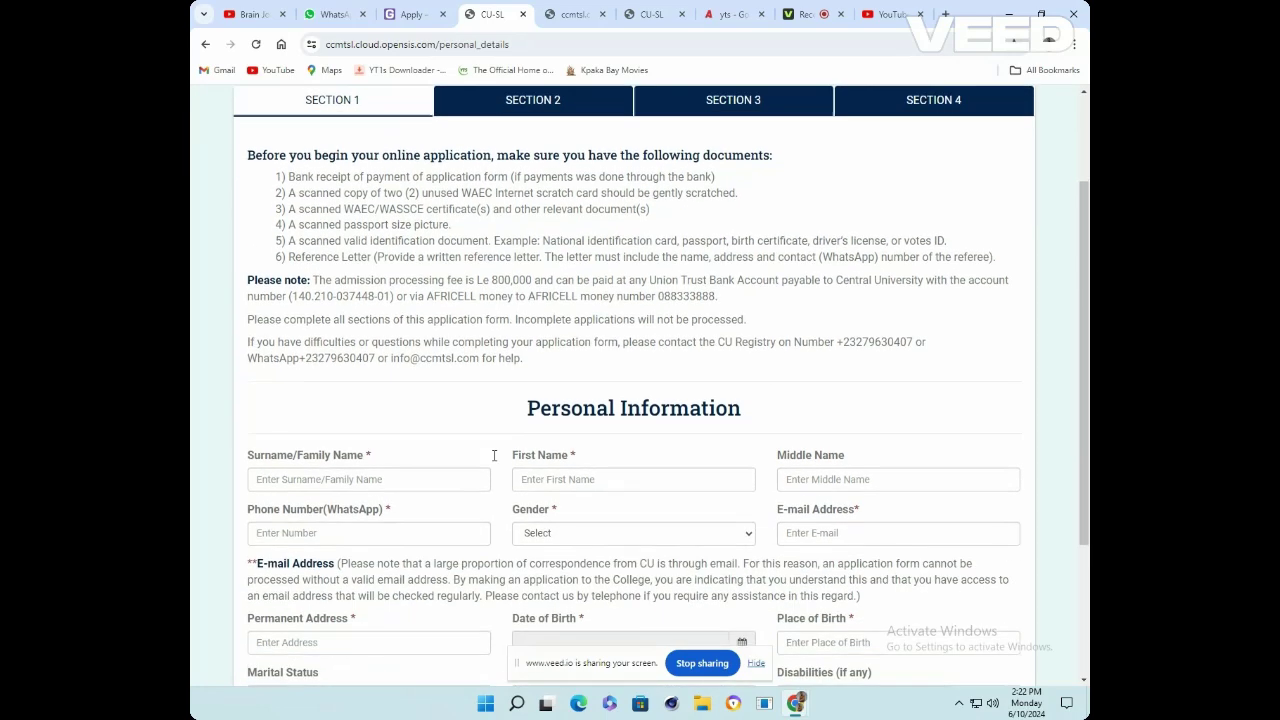
{"action": "scroll", "coordinate": [374, 403], "scroll_direction": "up", "scroll_amount": 2}
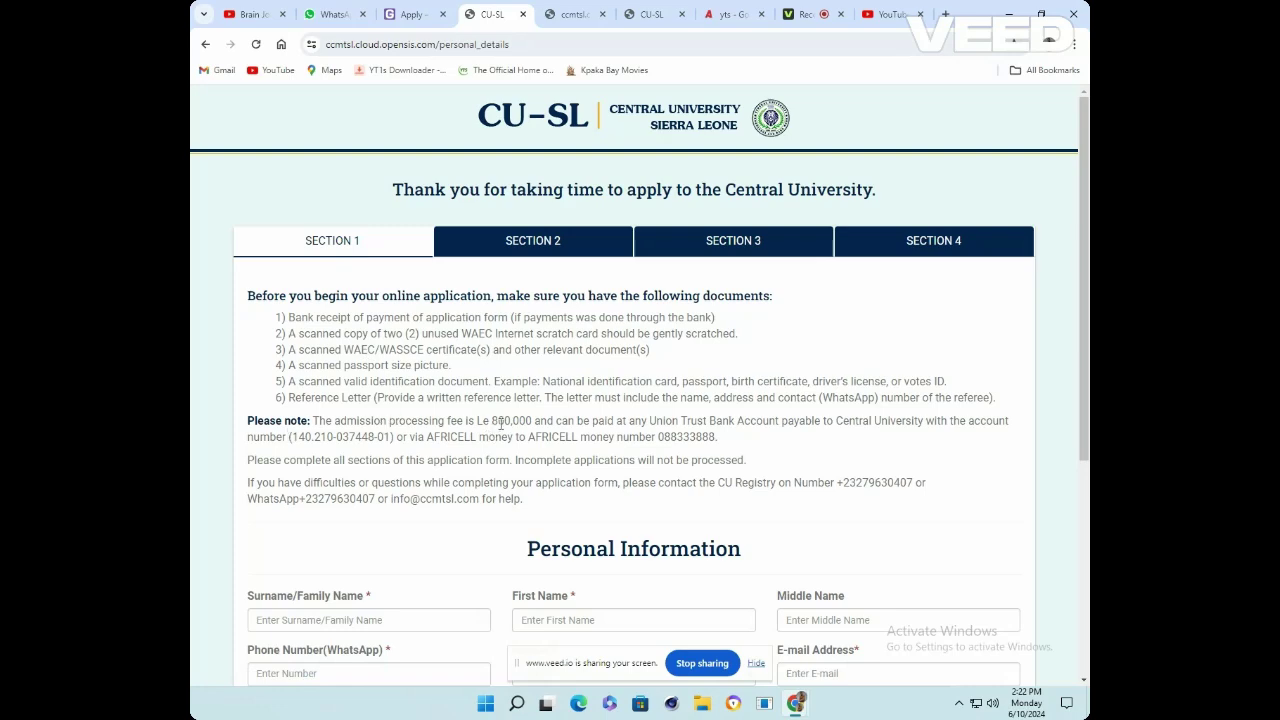
{"action": "scroll", "coordinate": [494, 456], "scroll_direction": "down", "scroll_amount": 5}
{"action": "scroll", "coordinate": [494, 456], "scroll_direction": "down", "scroll_amount": 1}
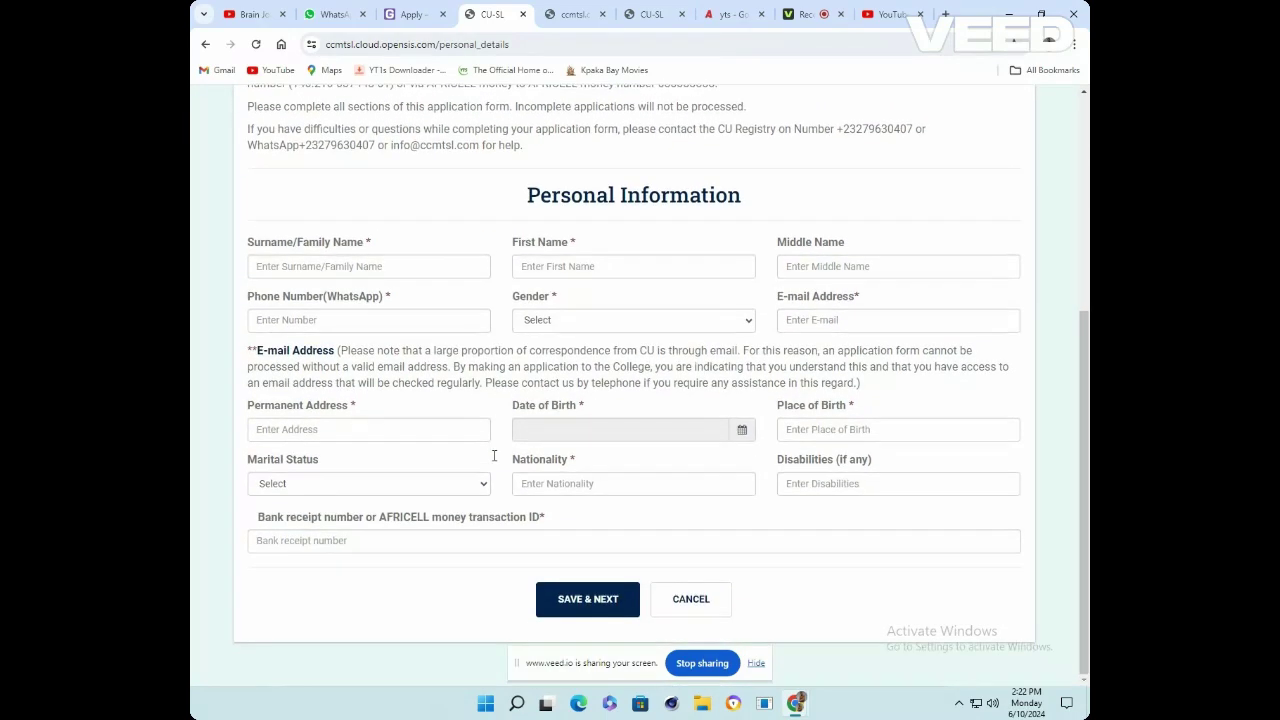
Fill the applicant's surname, first and middle names from autofill and set gender to Female
{"action": "left_click", "coordinate": [428, 268]}
{"action": "left_click", "coordinate": [358, 303]}
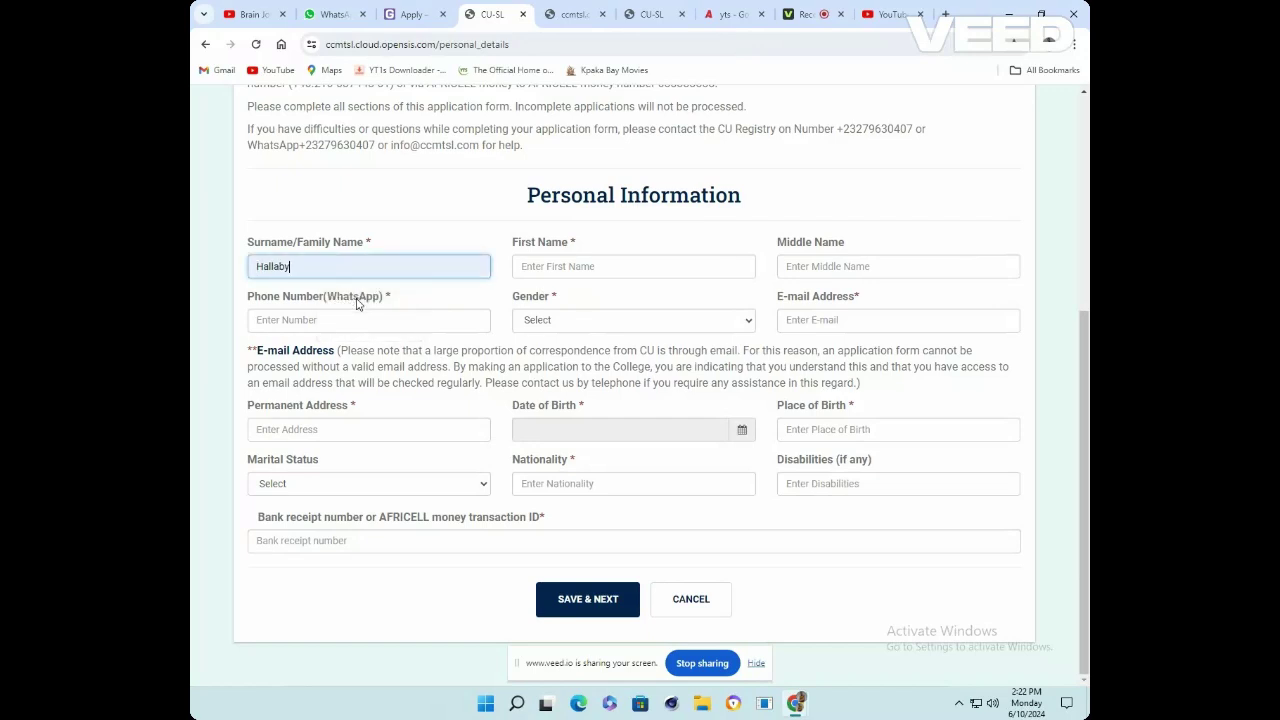
{"action": "left_click", "coordinate": [601, 260]}
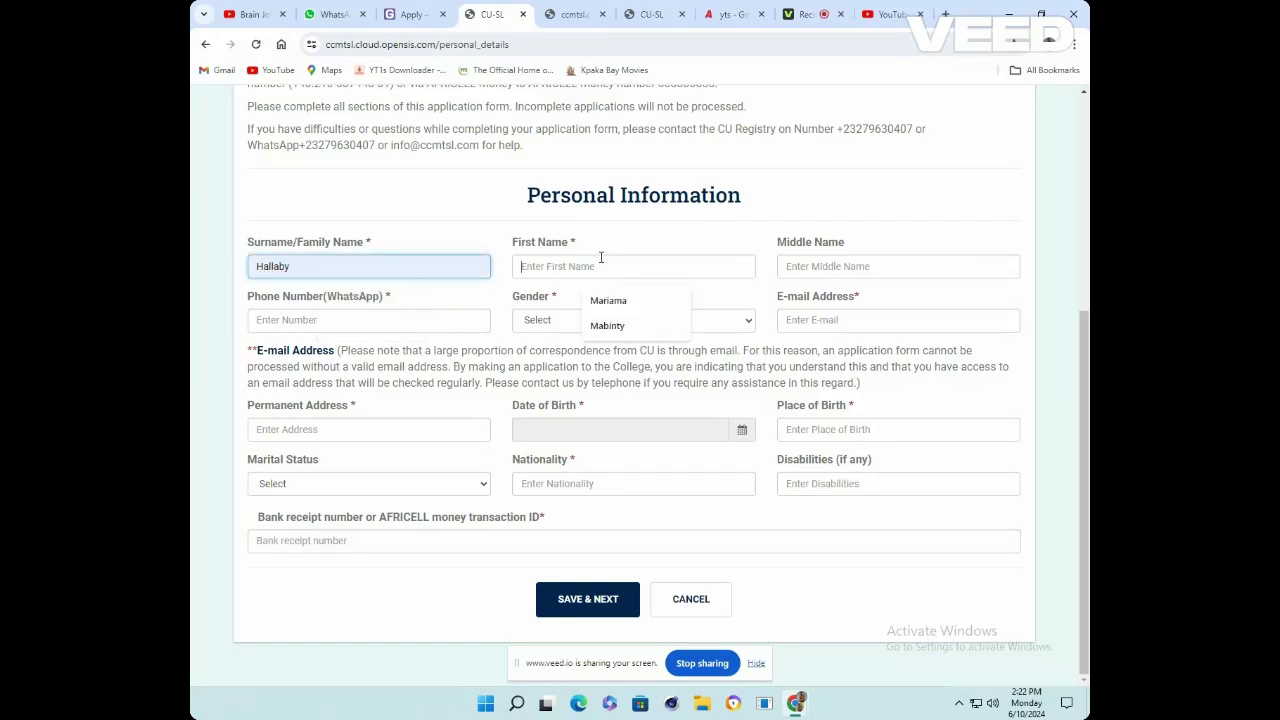
{"action": "left_click", "coordinate": [610, 301]}
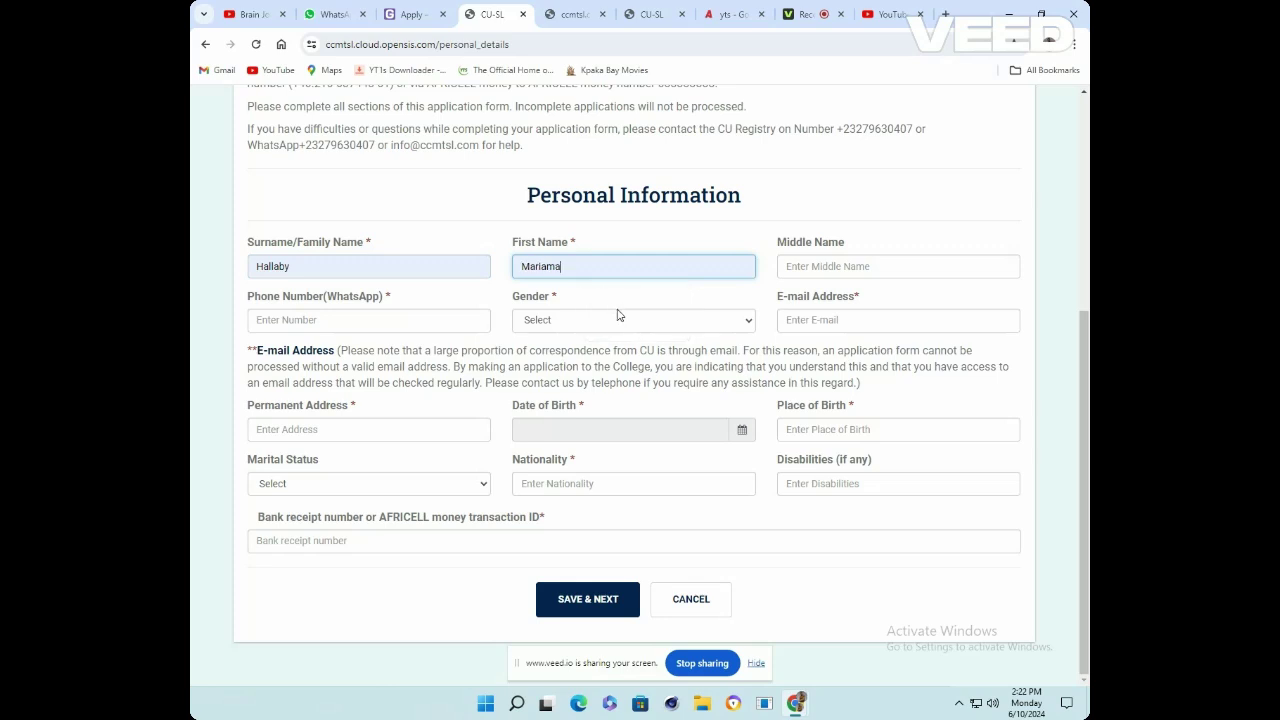
{"action": "left_click", "coordinate": [857, 263]}
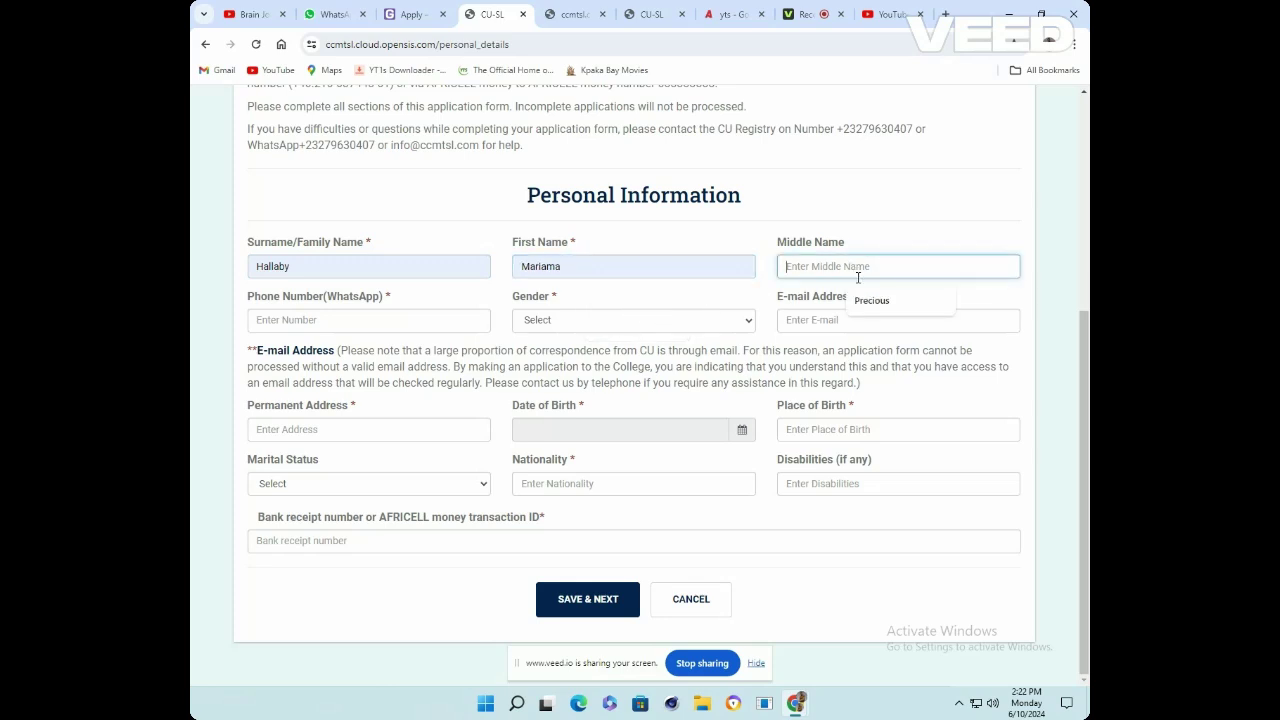
{"action": "left_click", "coordinate": [863, 300]}
{"action": "left_click", "coordinate": [628, 322]}
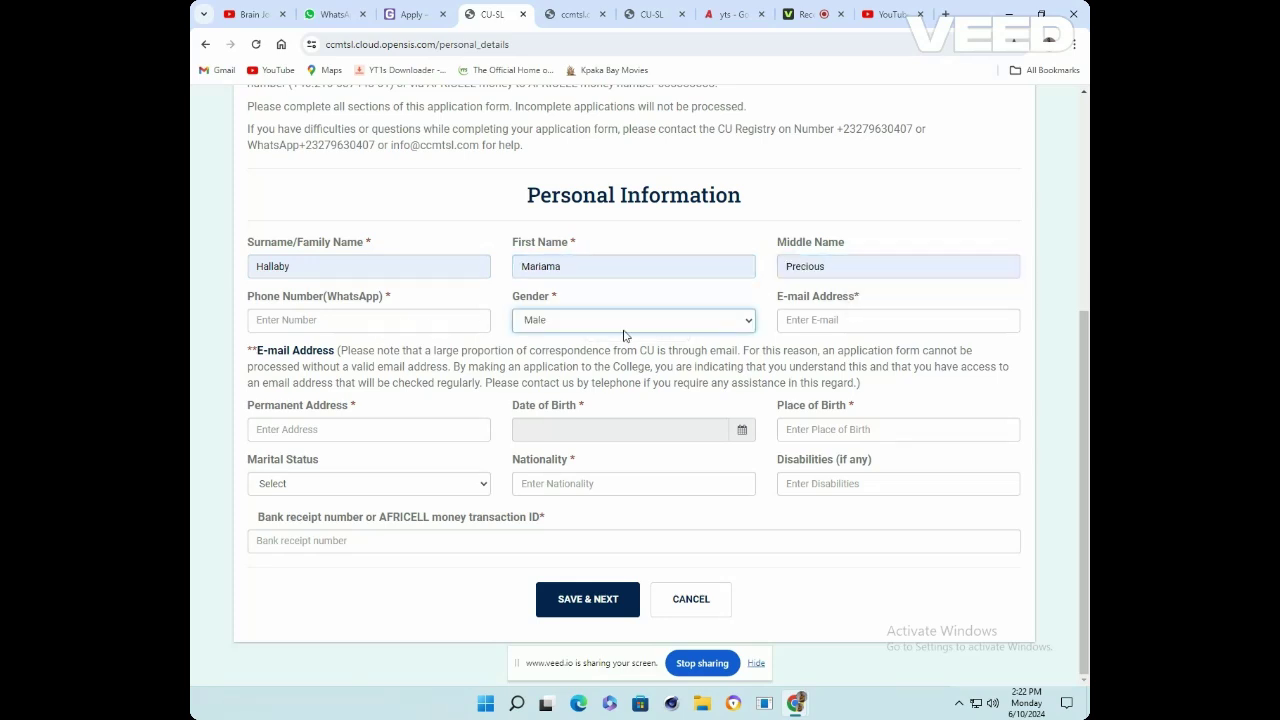
{"action": "left_click", "coordinate": [614, 365]}
Enter the saved WhatsApp phone number and e-mail address from autofill
{"action": "left_click", "coordinate": [436, 327]}
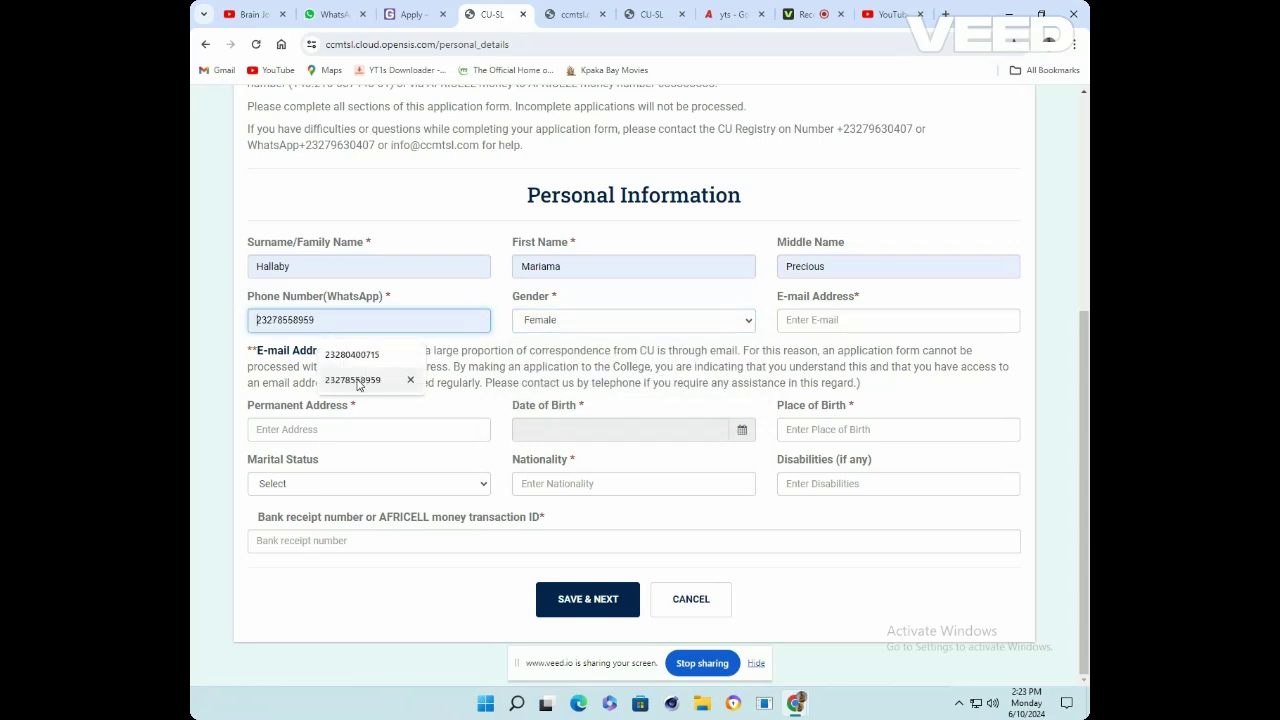
{"action": "left_click", "coordinate": [358, 382]}
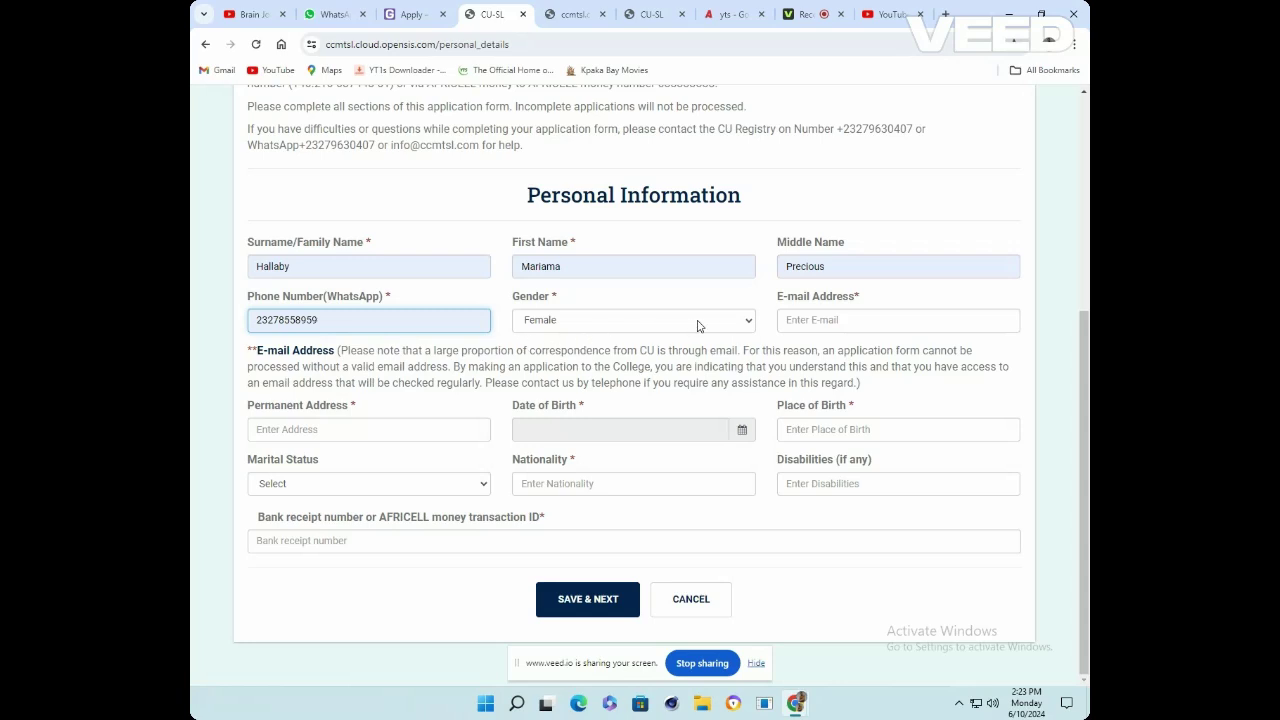
{"action": "left_click", "coordinate": [801, 321]}
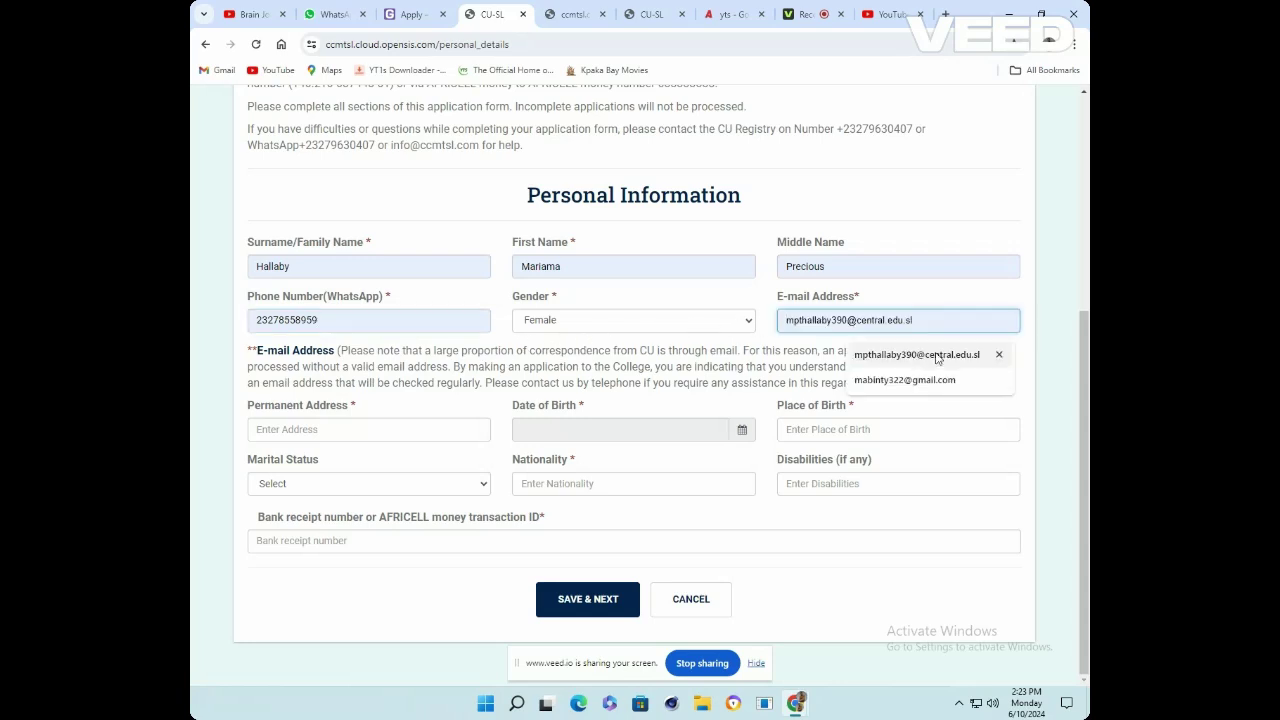
{"action": "left_click", "coordinate": [937, 357]}
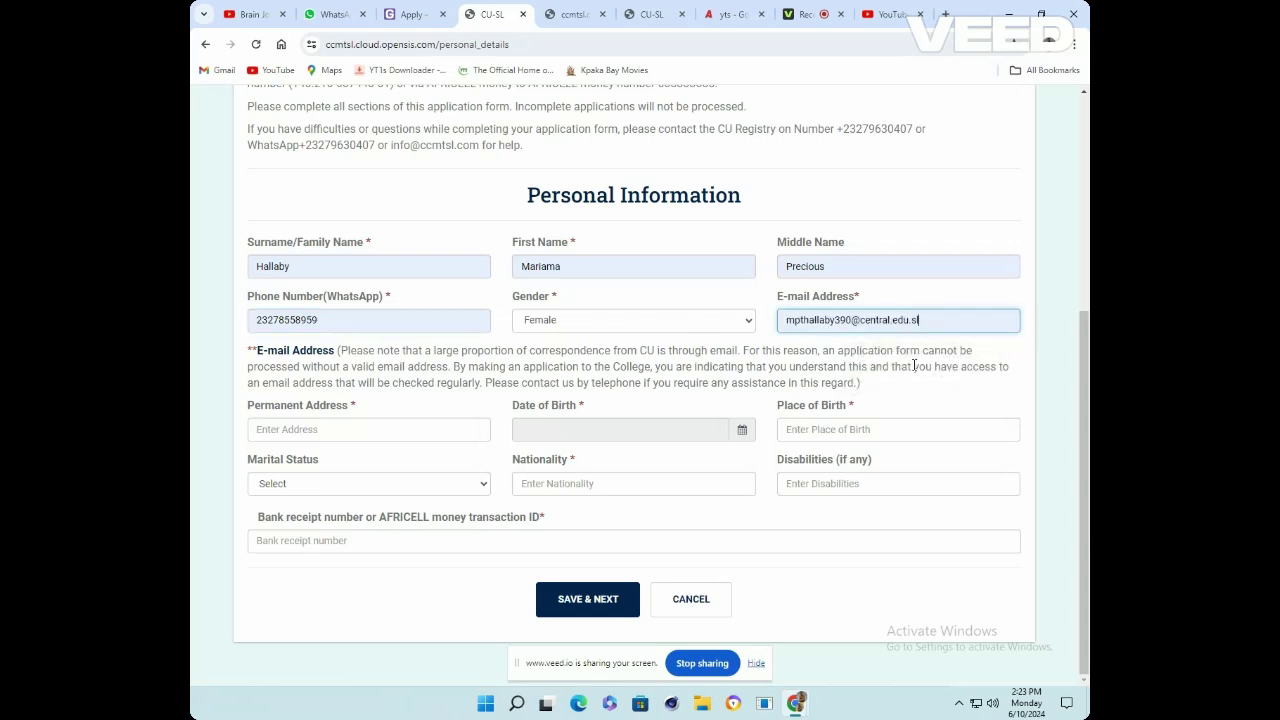
{"action": "left_click", "coordinate": [333, 423]}
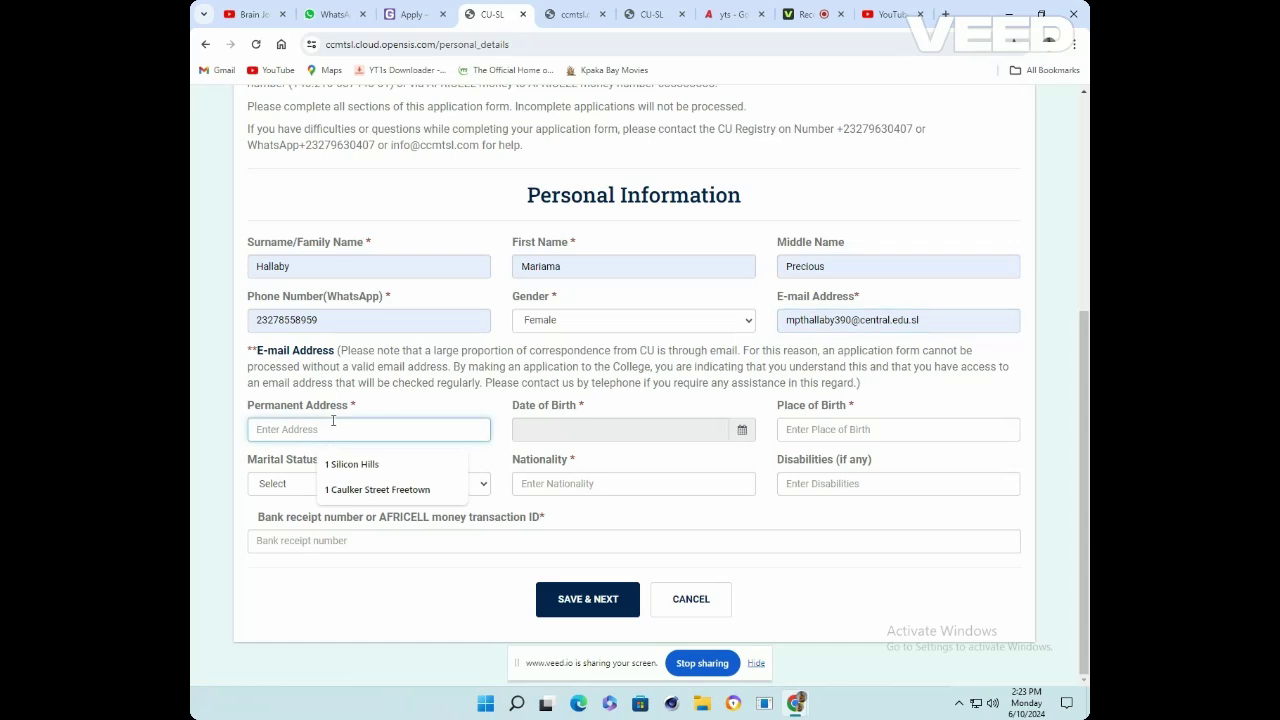
Fill in the permanent address and set date of birth to 03-12-2023
{"action": "left_click", "coordinate": [355, 467]}
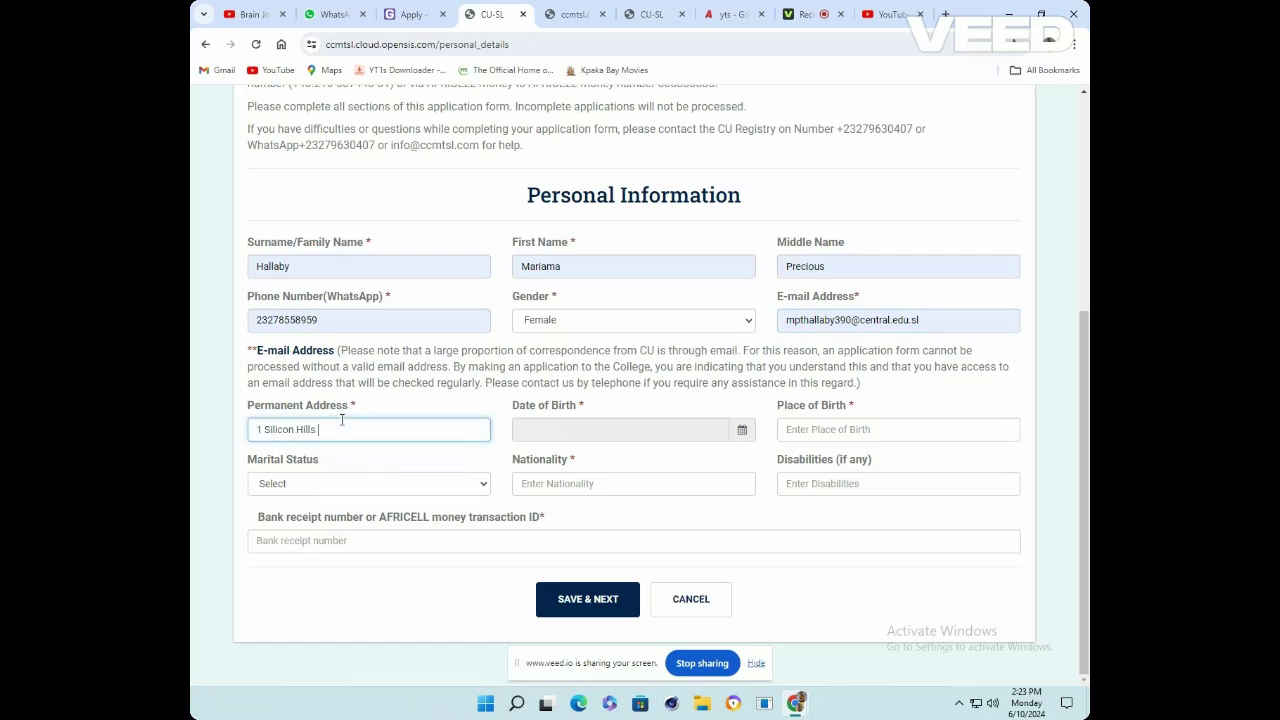
{"action": "type", "text": "kf gf"}
{"action": "left_click", "coordinate": [652, 422]}
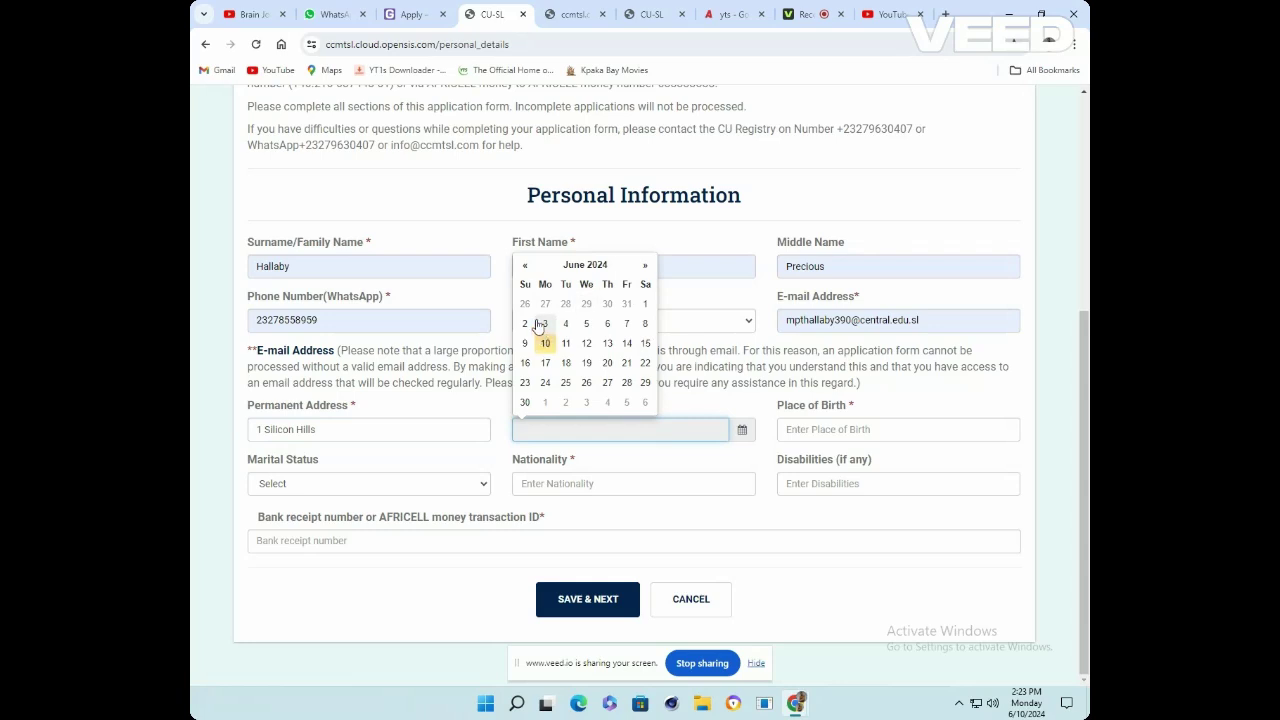
{"action": "left_click", "coordinate": [525, 265]}
{"action": "left_click", "coordinate": [525, 265]}
{"action": "left_click", "coordinate": [525, 265]}
{"action": "left_click", "coordinate": [525, 265]}
{"action": "left_click", "coordinate": [525, 265]}
{"action": "left_click", "coordinate": [525, 265]}
{"action": "left_click", "coordinate": [524, 326]}
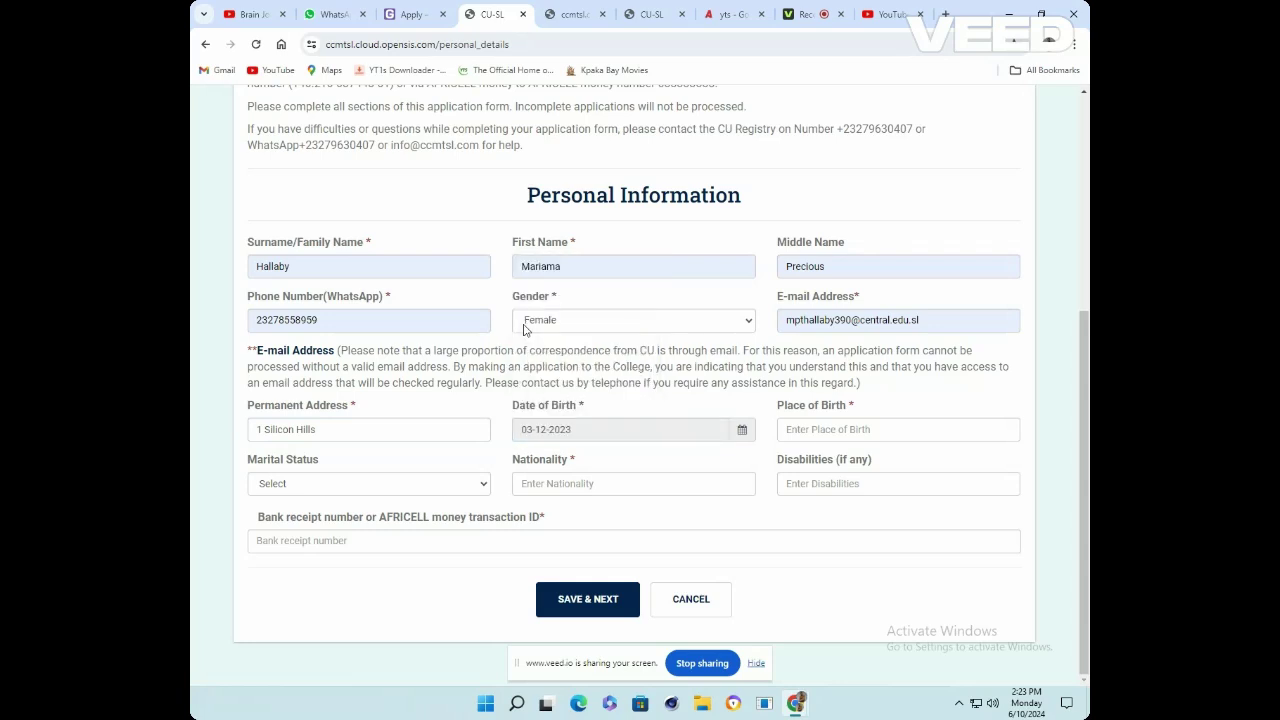
Set place of birth to Freetown, marital status Unmarried and nationality Sierra Leonean
{"action": "left_click", "coordinate": [816, 432]}
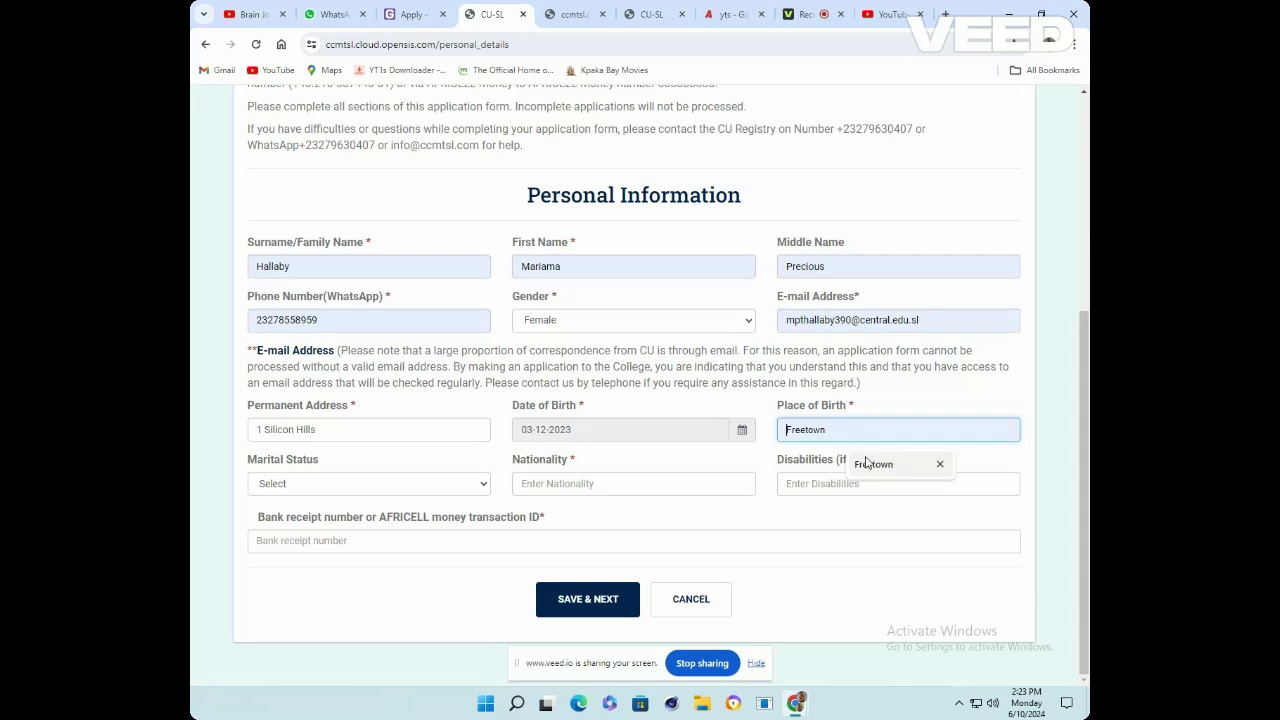
{"action": "left_click", "coordinate": [856, 462]}
{"action": "key", "text": "BackSpace"}
{"action": "key", "text": "BackSpace"}
{"action": "key", "text": "BackSpace"}
{"action": "key", "text": "BackSpace"}
{"action": "key", "text": "BackSpace"}
{"action": "key", "text": "BackSpace"}
{"action": "key", "text": "BackSpace"}
{"action": "key", "text": "BackSpace"}
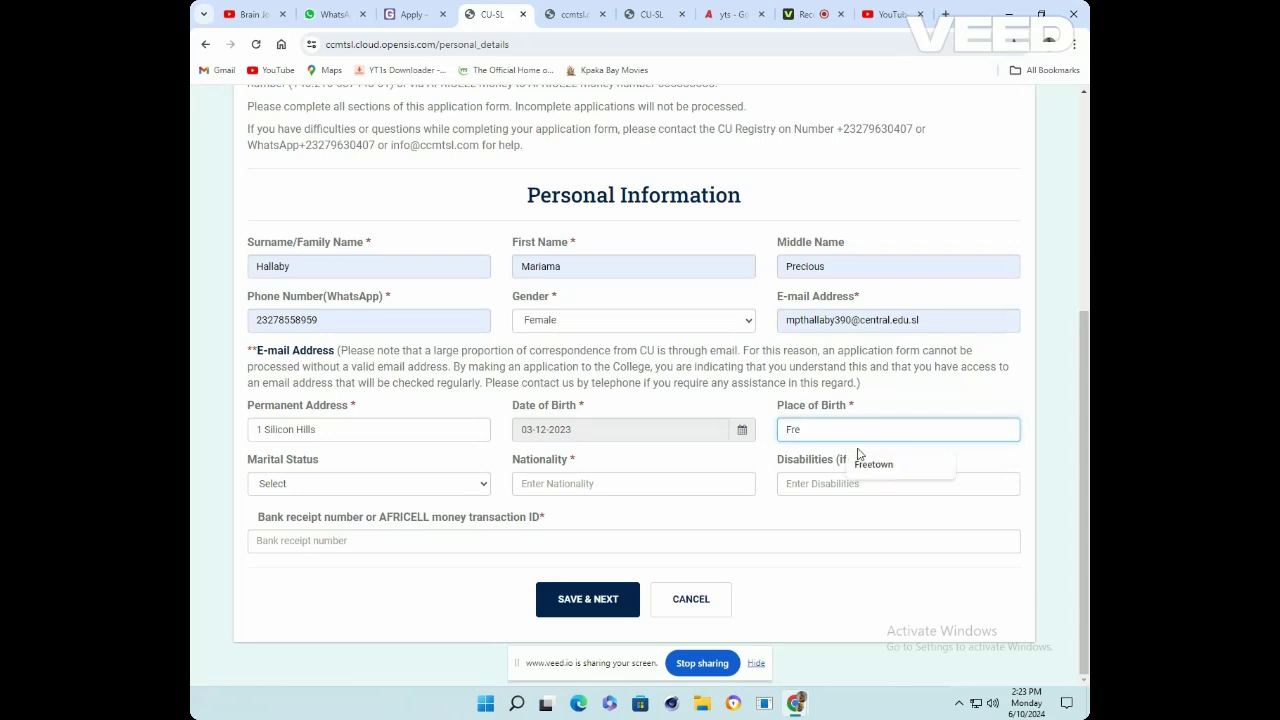
{"action": "type", "text": "Bo Town"}
{"action": "key", "text": "BackSpace"}
{"action": "key", "text": "BackSpace"}
{"action": "key", "text": "BackSpace"}
{"action": "key", "text": "BackSpace"}
{"action": "key", "text": "BackSpace"}
{"action": "key", "text": "BackSpace"}
{"action": "key", "text": "BackSpace"}
{"action": "key", "text": "BackSpace"}
{"action": "type", "text": "F"}
{"action": "type", "text": "n"}
{"action": "left_click", "coordinate": [390, 485]}
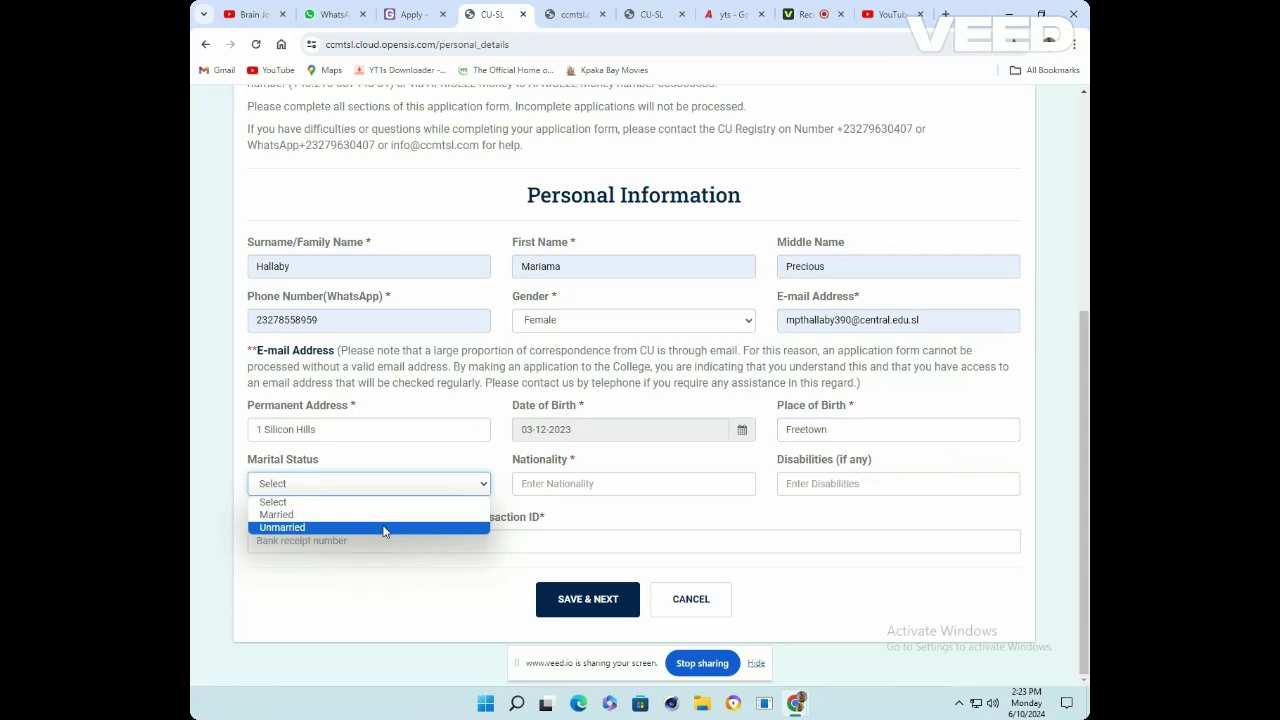
{"action": "left_click", "coordinate": [385, 528]}
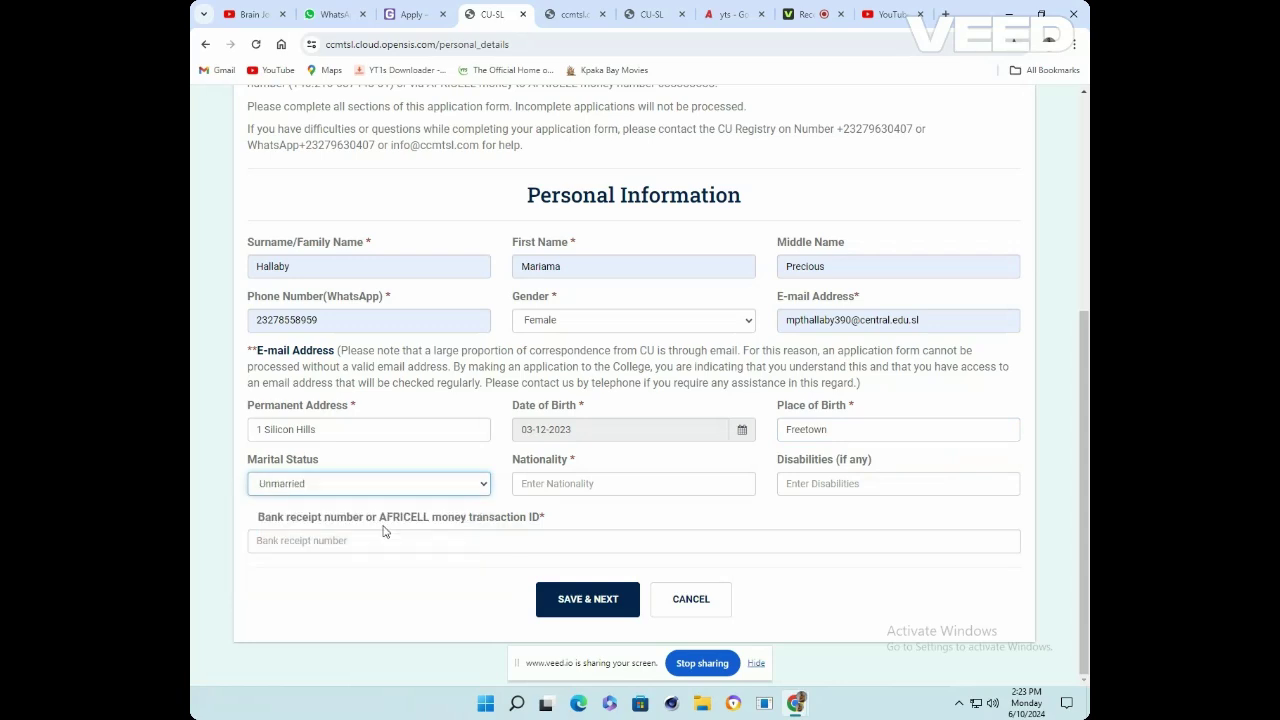
{"action": "left_click", "coordinate": [597, 482]}
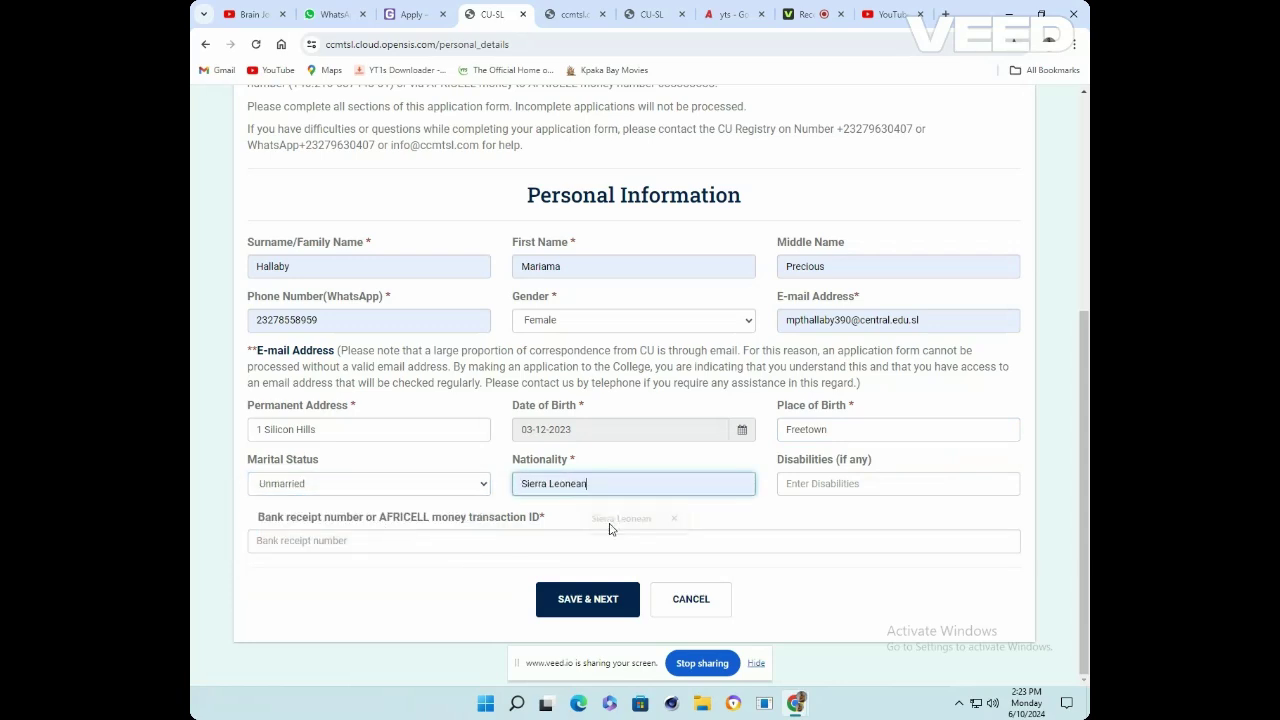
{"action": "type", "text": "Niger"}
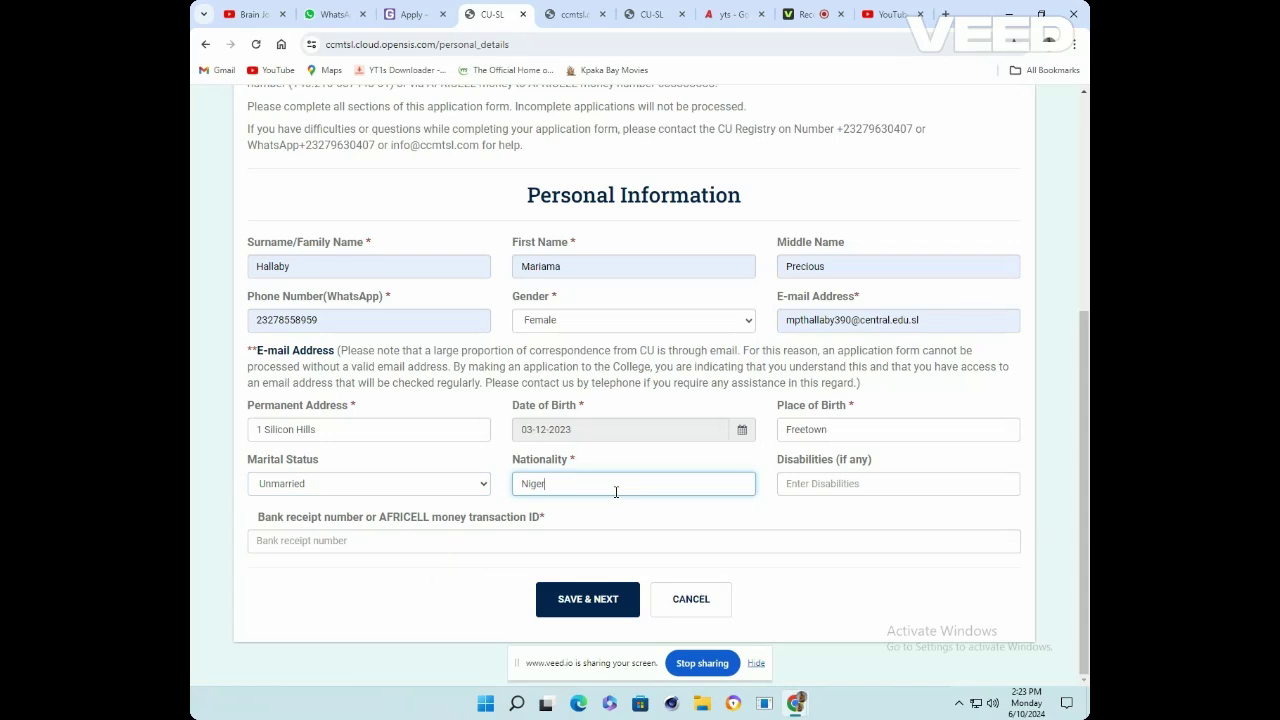
{"action": "type", "text": "ian"}
{"action": "key", "text": "BackSpace"}
{"action": "key", "text": "BackSpace"}
{"action": "key", "text": "BackSpace"}
{"action": "key", "text": "BackSpace"}
{"action": "key", "text": "BackSpace"}
{"action": "key", "text": "BackSpace"}
{"action": "key", "text": "BackSpace"}
{"action": "key", "text": "BackSpace"}
{"action": "type", "text": "Sierra Leonean"}
Add the saved bank receipt number, then save and continue to Section 2
{"action": "left_click", "coordinate": [894, 485]}
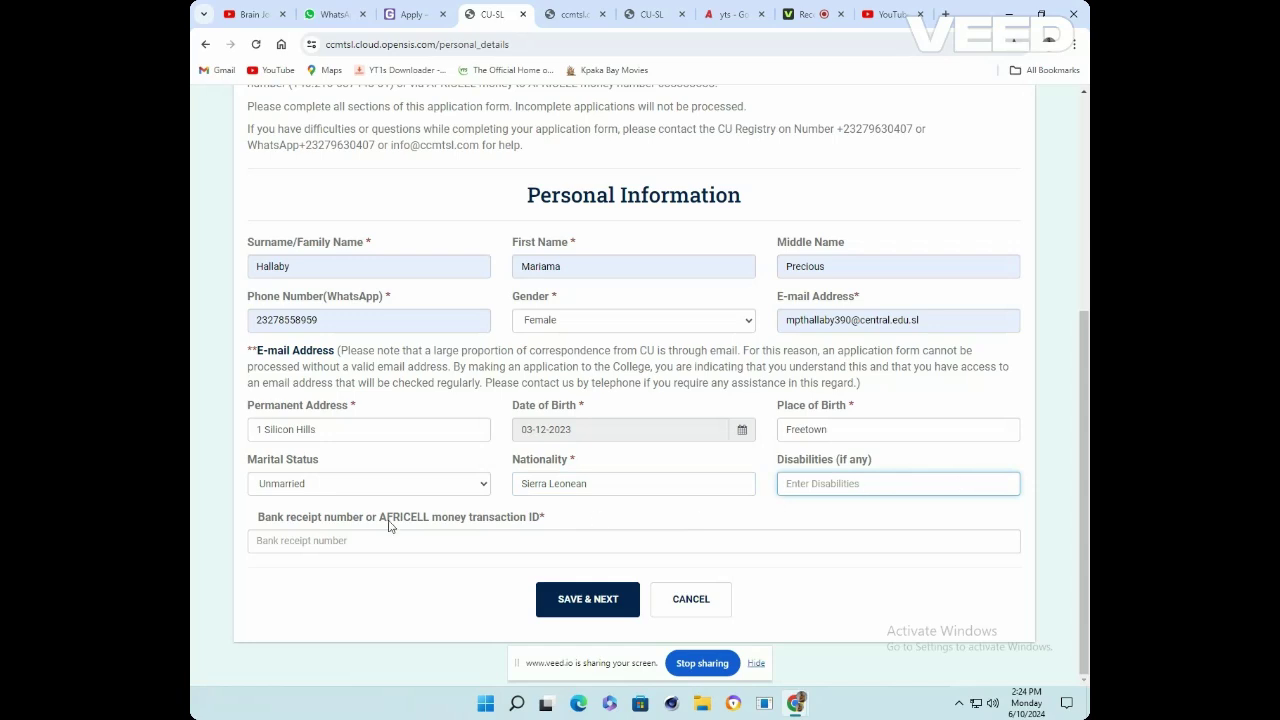
{"action": "left_click", "coordinate": [307, 542]}
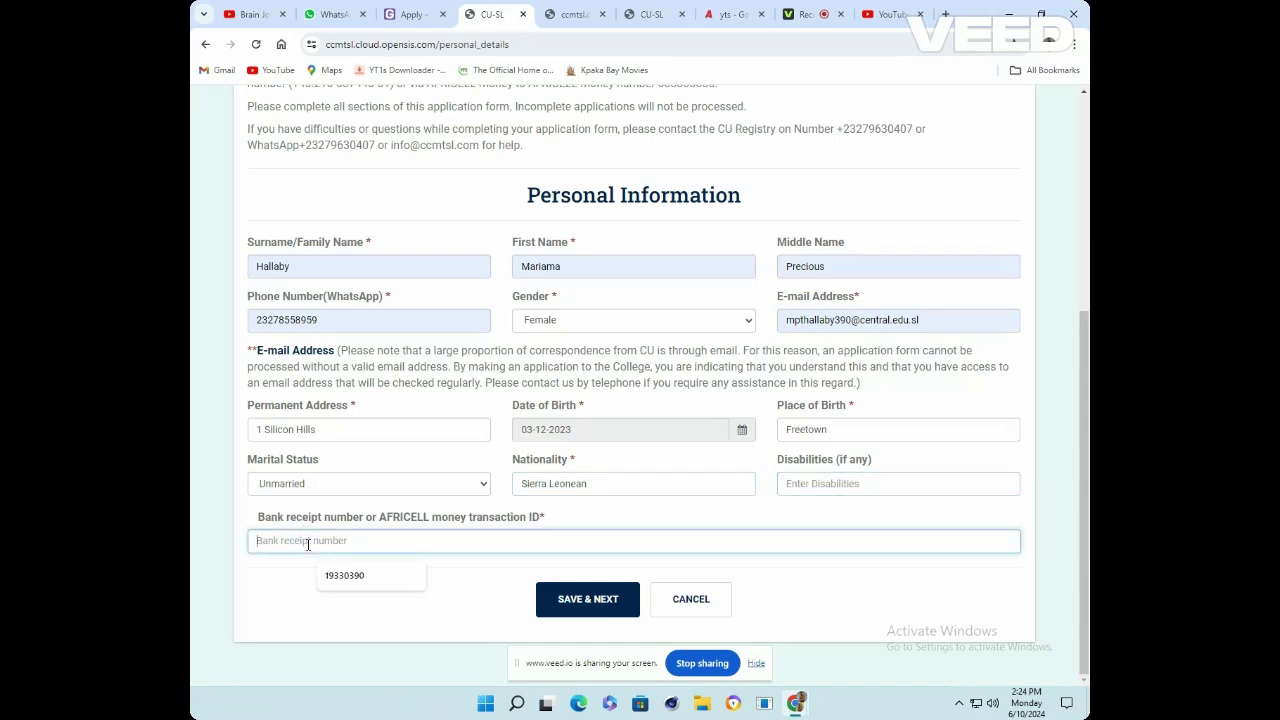
{"action": "left_click", "coordinate": [356, 576]}
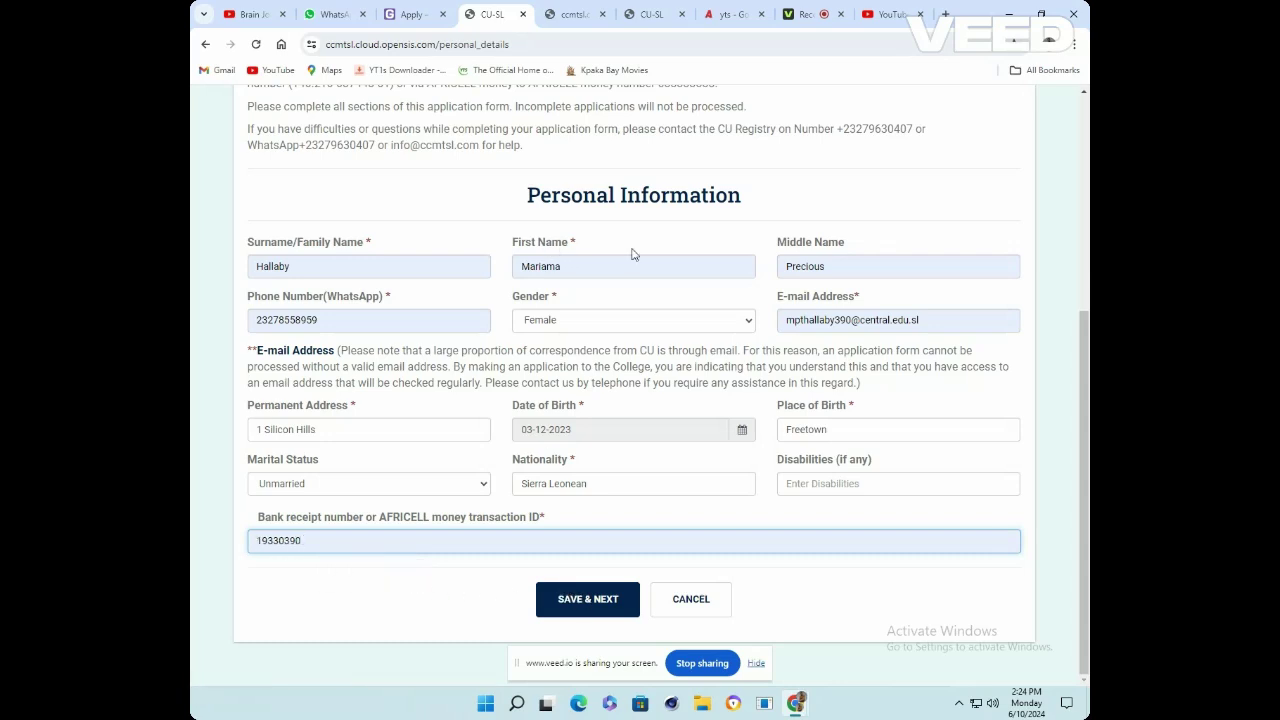
{"action": "left_click", "coordinate": [600, 612]}
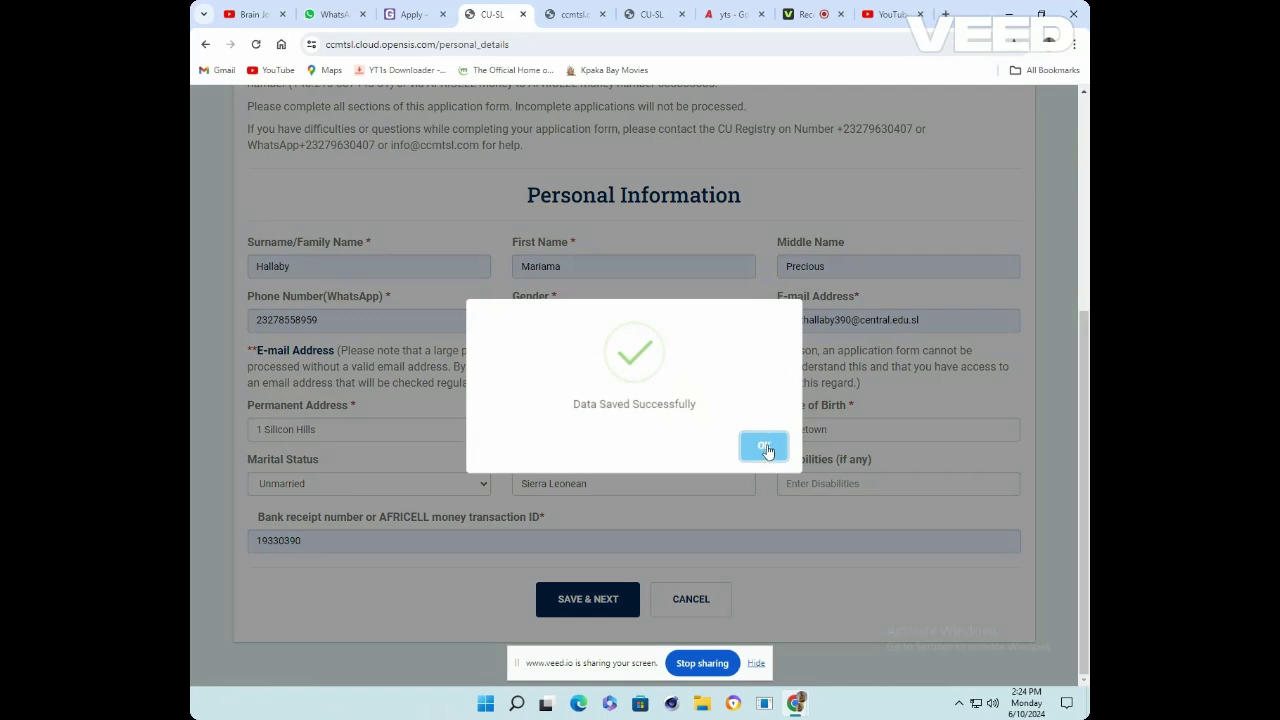
{"action": "left_click", "coordinate": [765, 448]}
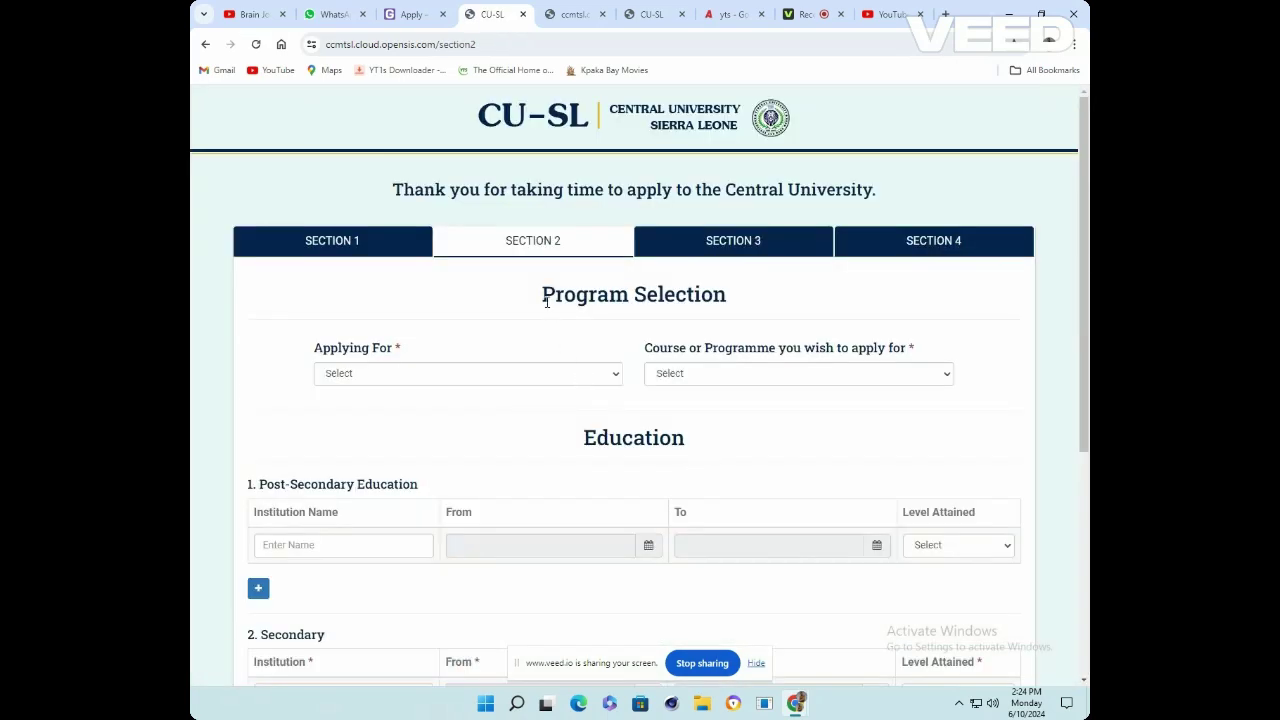
Set Applying For to Undergraduate Degree and the Course to Mass Communication
{"action": "scroll", "coordinate": [480, 300], "scroll_direction": "down", "scroll_amount": 2}
{"action": "left_click", "coordinate": [420, 232]}
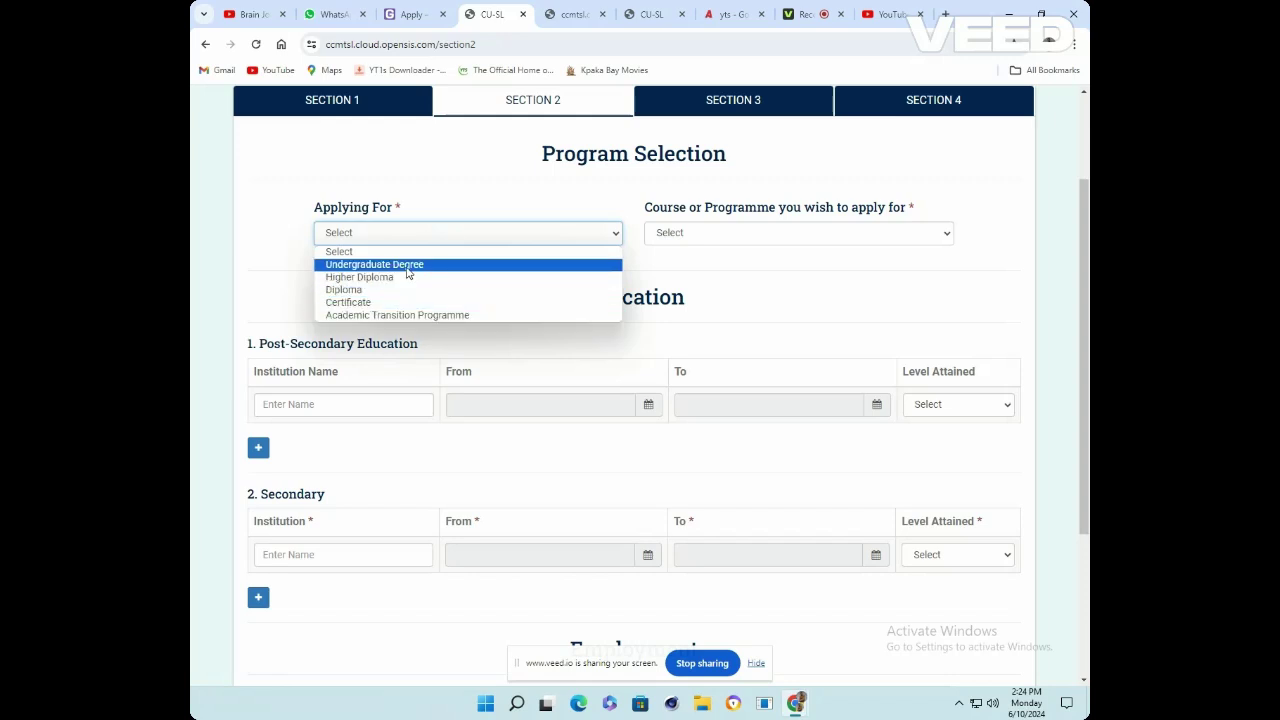
{"action": "left_click", "coordinate": [407, 266]}
{"action": "left_click", "coordinate": [718, 232]}
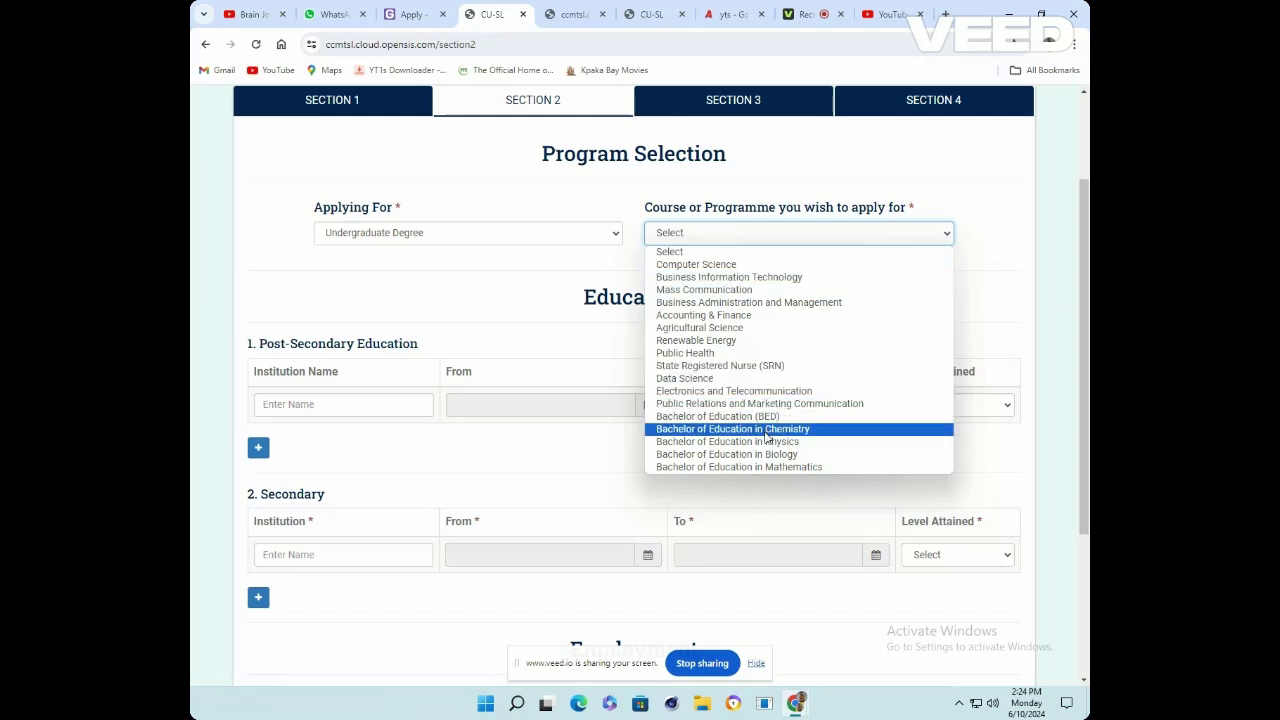
{"action": "left_click", "coordinate": [720, 290]}
{"action": "left_click", "coordinate": [737, 241]}
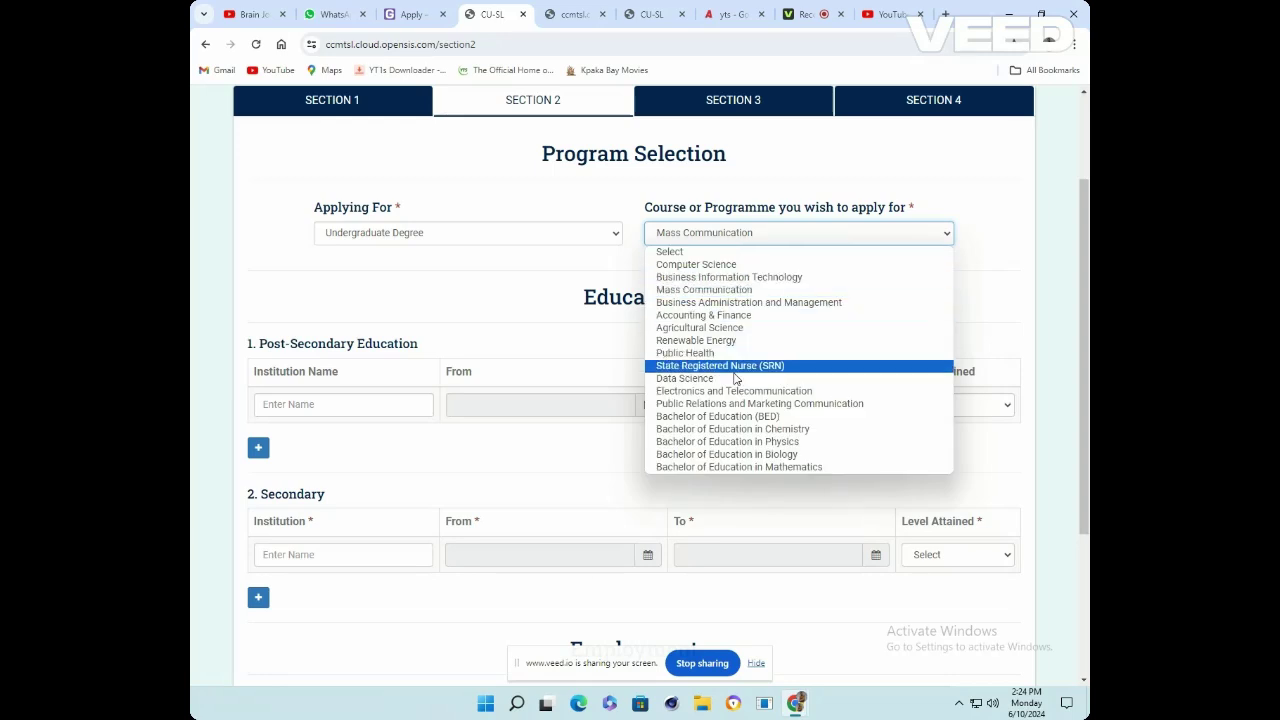
{"action": "left_click", "coordinate": [730, 366]}
{"action": "left_click", "coordinate": [745, 242]}
{"action": "left_click", "coordinate": [728, 340]}
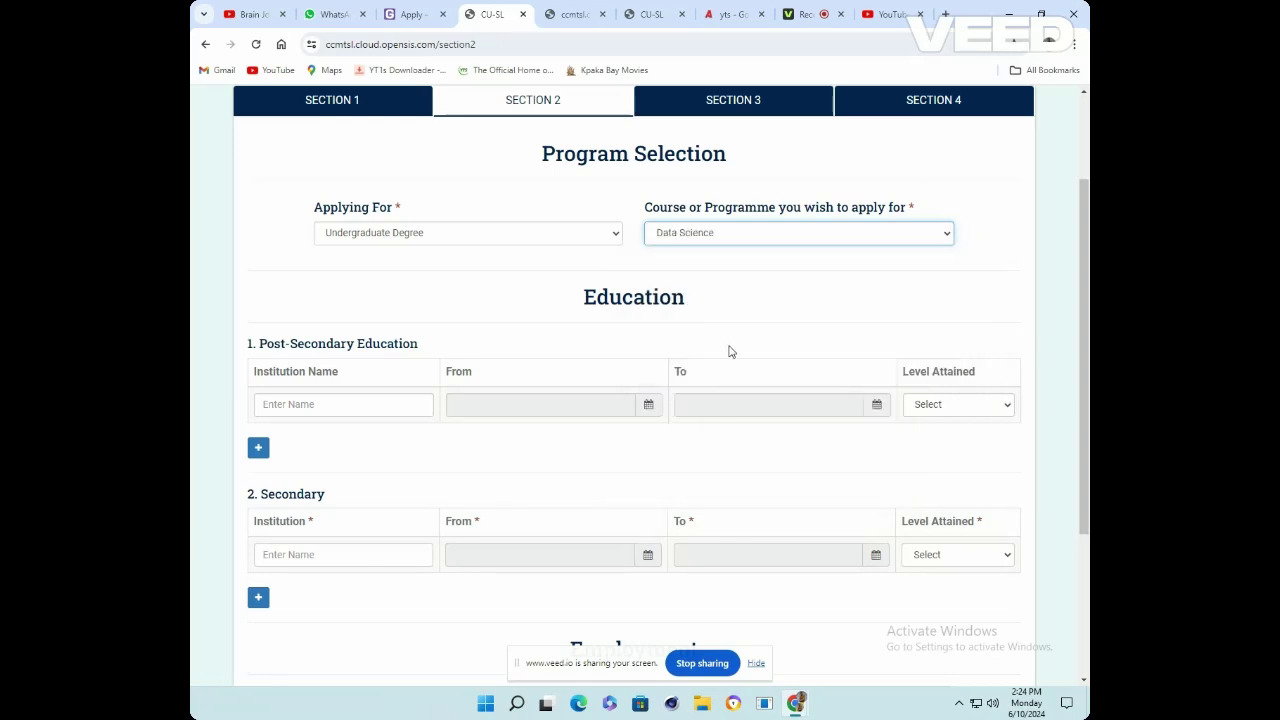
{"action": "left_click", "coordinate": [749, 243]}
{"action": "left_click", "coordinate": [723, 290]}
{"action": "left_click", "coordinate": [343, 410]}
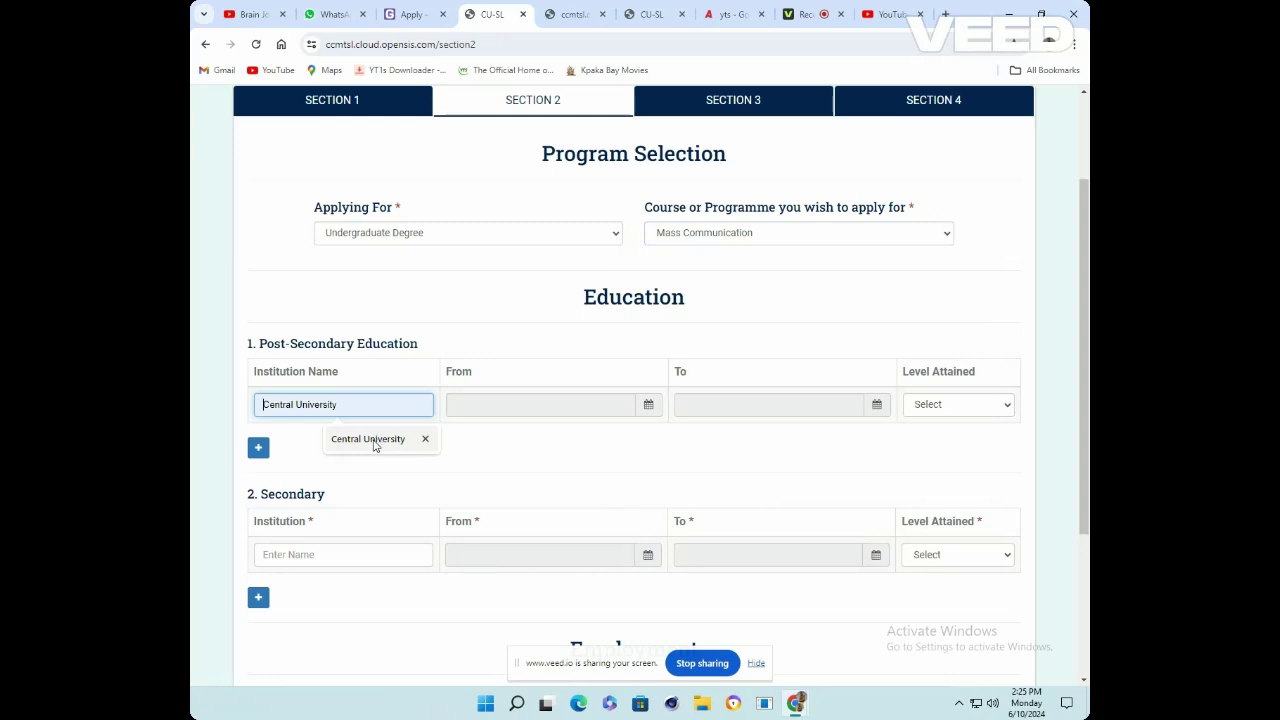
Fill the post-secondary row: Central University, 19-11-2023 to 16-01-2024, level Bachelors
{"action": "left_click", "coordinate": [370, 440]}
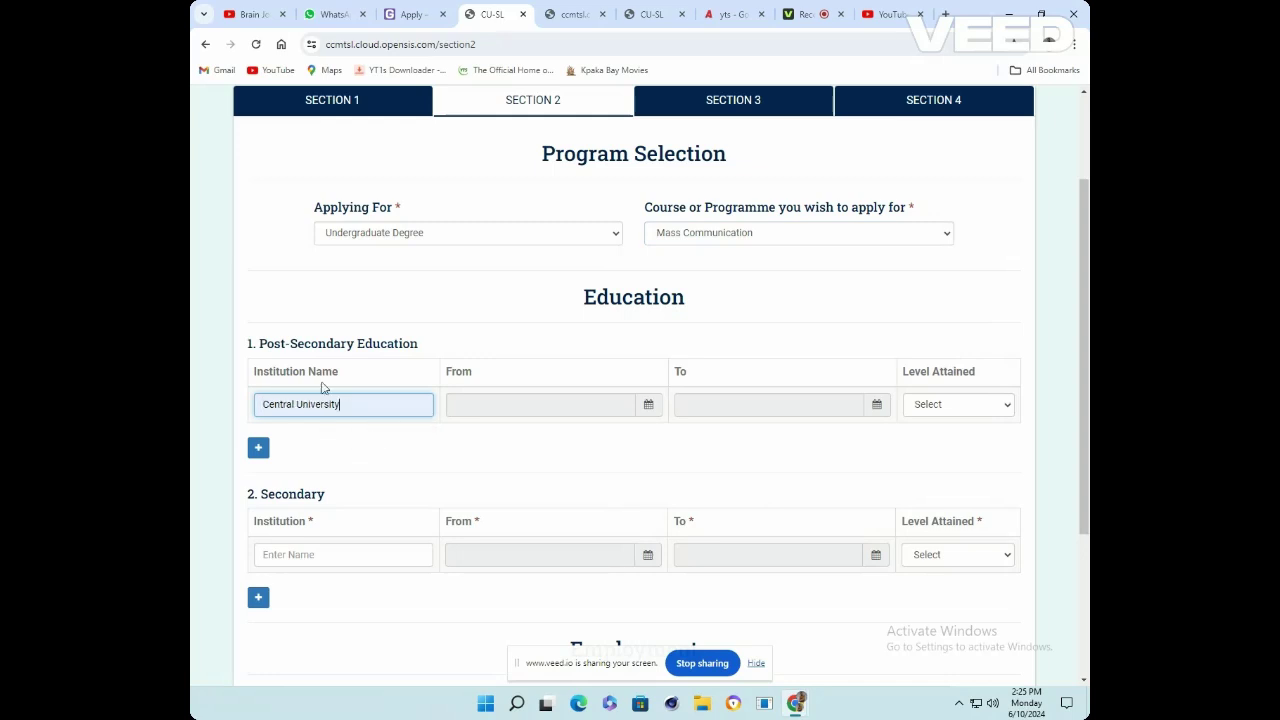
{"action": "left_click", "coordinate": [519, 408]}
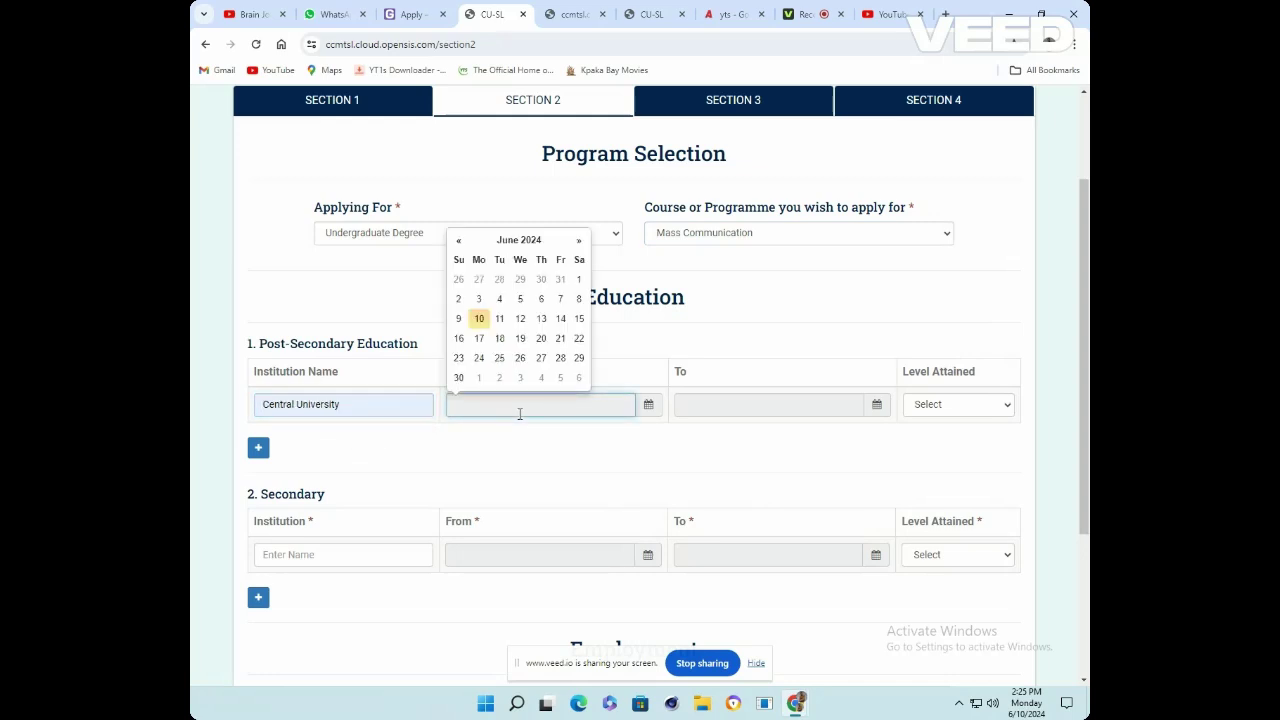
{"action": "left_click", "coordinate": [459, 241]}
{"action": "left_click", "coordinate": [459, 241]}
{"action": "left_click", "coordinate": [459, 241]}
{"action": "left_click", "coordinate": [459, 241]}
{"action": "left_click", "coordinate": [459, 241]}
{"action": "left_click", "coordinate": [459, 241]}
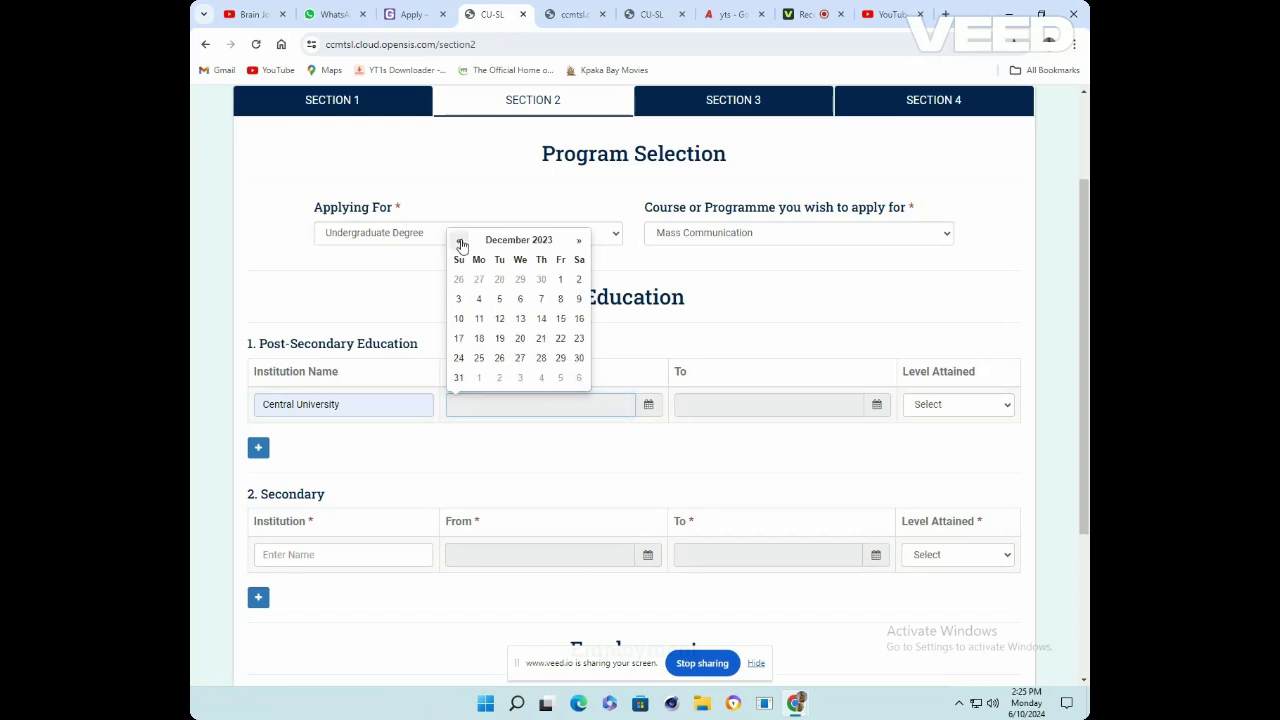
{"action": "left_click", "coordinate": [459, 241]}
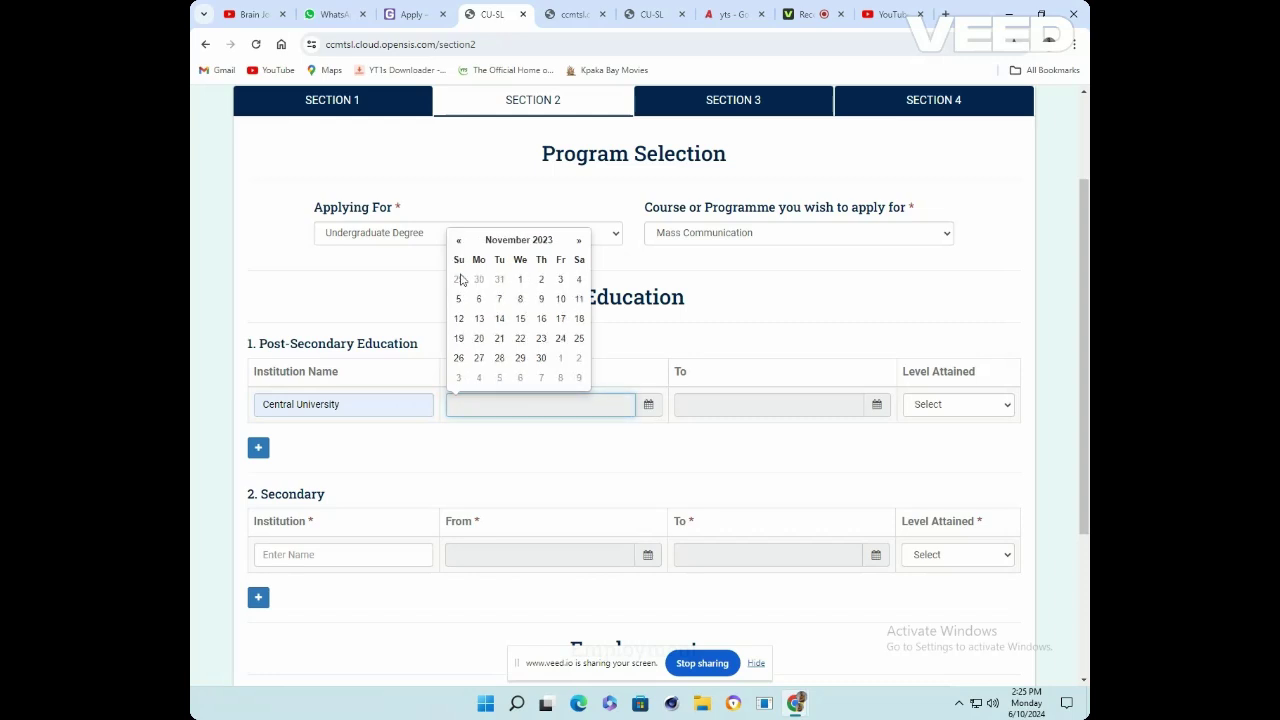
{"action": "left_click", "coordinate": [458, 340]}
{"action": "left_click", "coordinate": [730, 410]}
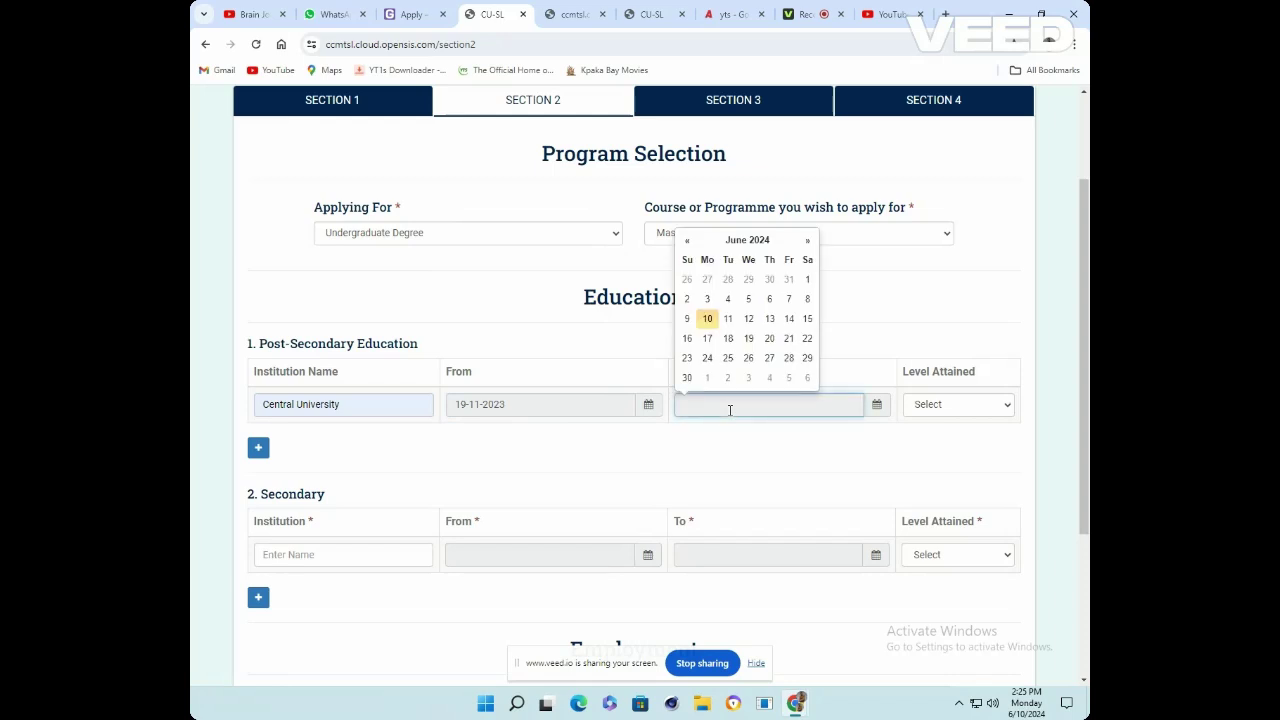
{"action": "left_click", "coordinate": [690, 237]}
{"action": "left_click", "coordinate": [690, 237]}
{"action": "left_click", "coordinate": [690, 237]}
{"action": "left_click", "coordinate": [690, 237]}
{"action": "left_click", "coordinate": [690, 237]}
{"action": "left_click", "coordinate": [726, 317]}
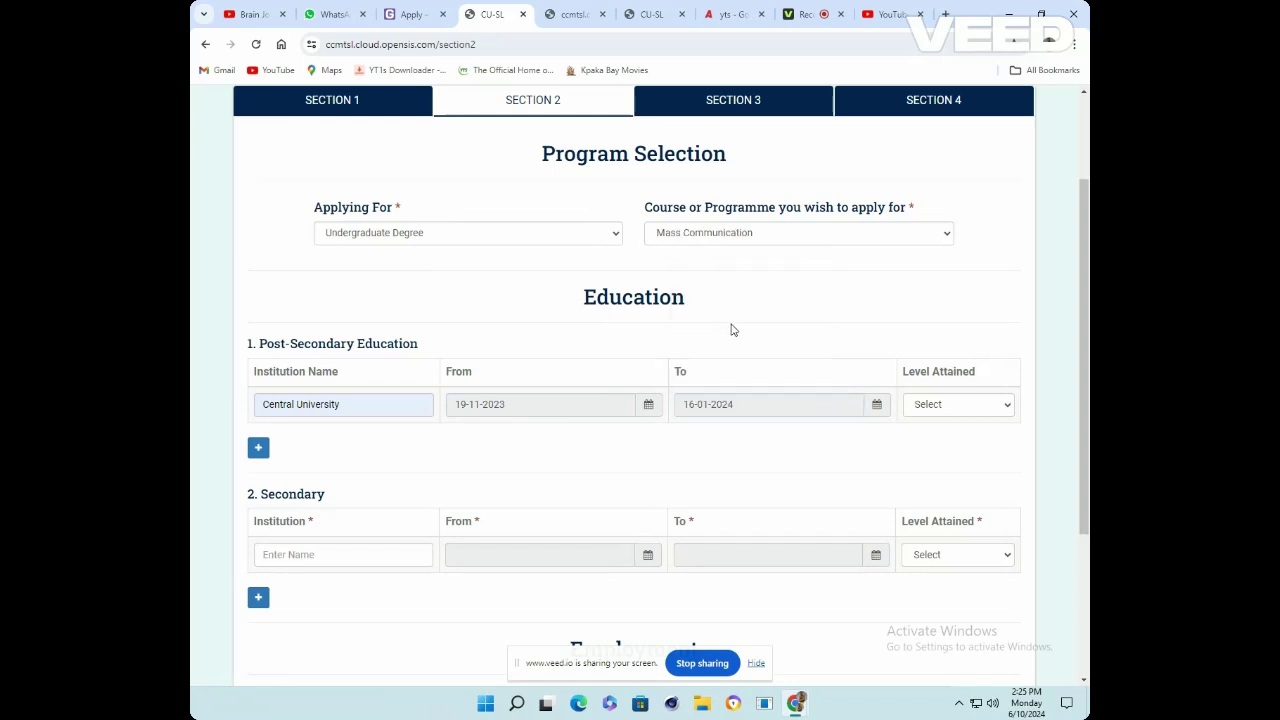
{"action": "left_click", "coordinate": [975, 410]}
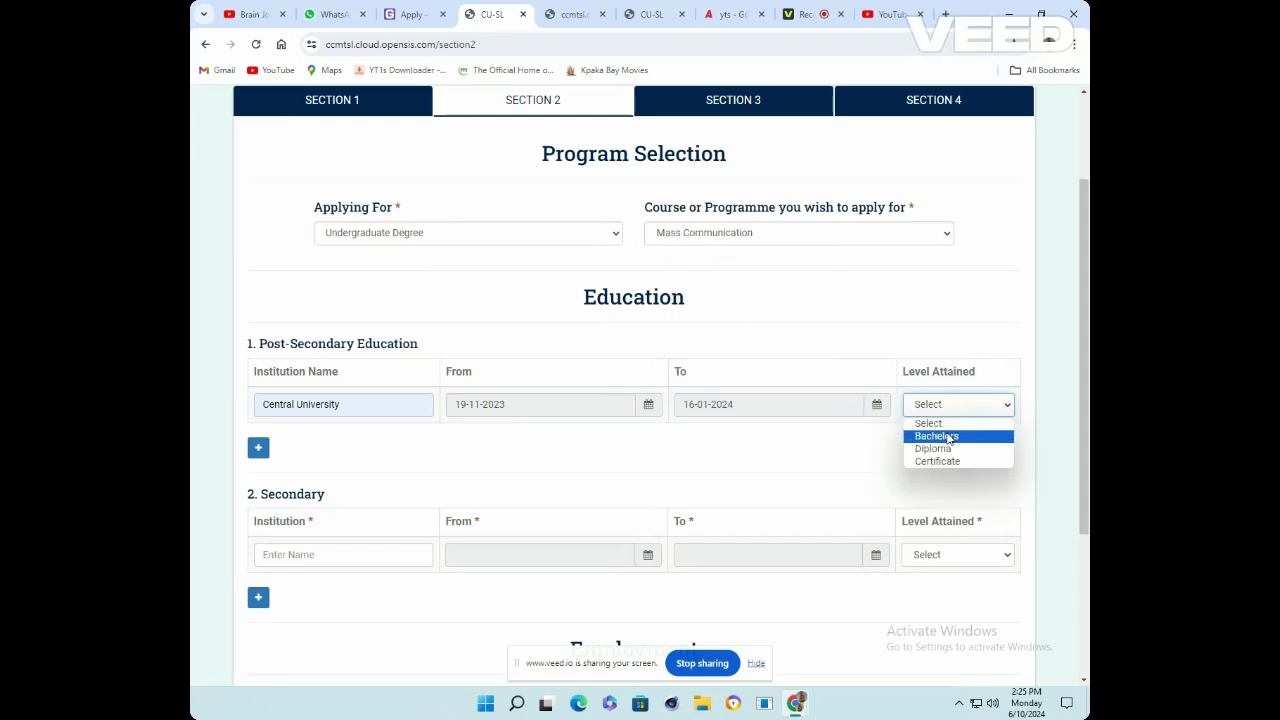
{"action": "left_click", "coordinate": [948, 438]}
{"action": "scroll", "coordinate": [312, 512], "scroll_direction": "down", "scroll_amount": 2}
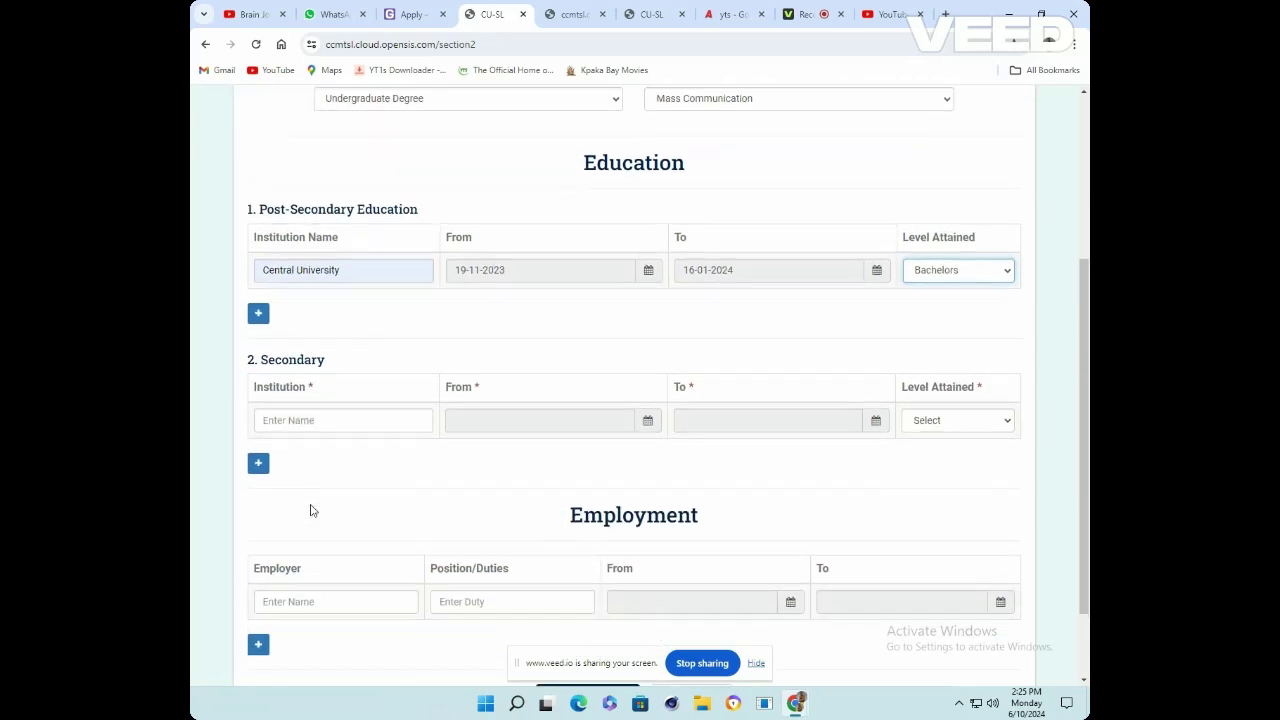
Add High-Tech Secondary School, 14-01-2024 to 13-09-2023, with level attained WASSCE
{"action": "left_click", "coordinate": [308, 410]}
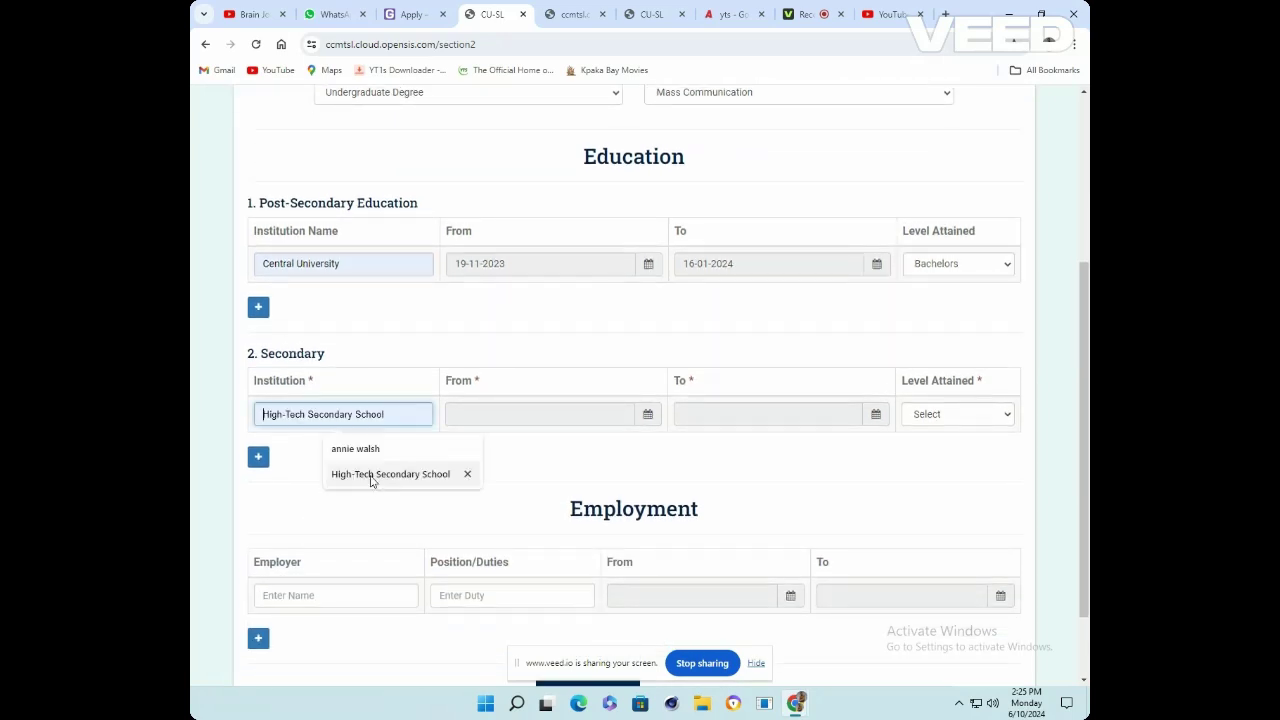
{"action": "left_click", "coordinate": [372, 476]}
{"action": "left_click", "coordinate": [455, 415]}
{"action": "double_click", "coordinate": [455, 249]}
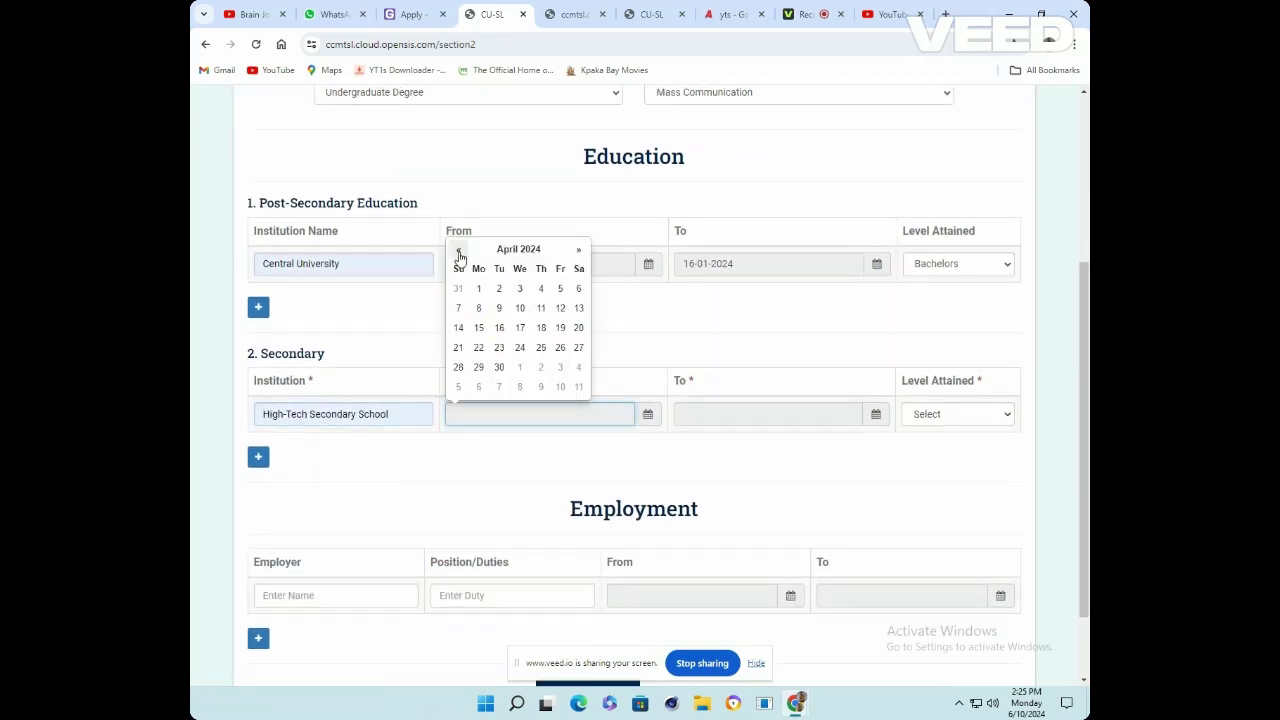
{"action": "triple_click", "coordinate": [456, 249]}
{"action": "left_click", "coordinate": [458, 327]}
{"action": "double_click", "coordinate": [686, 249]}
{"action": "double_click", "coordinate": [686, 249]}
{"action": "left_click", "coordinate": [687, 249]}
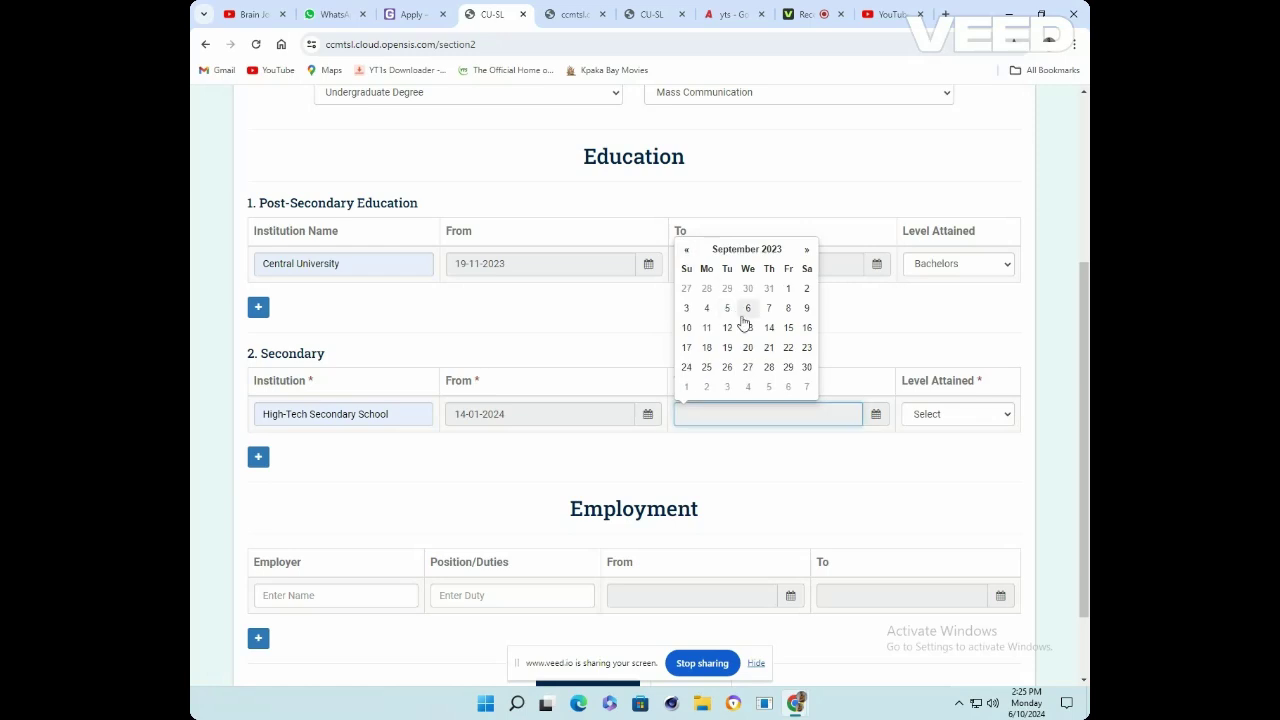
{"action": "left_click", "coordinate": [748, 327]}
{"action": "left_click", "coordinate": [975, 414]}
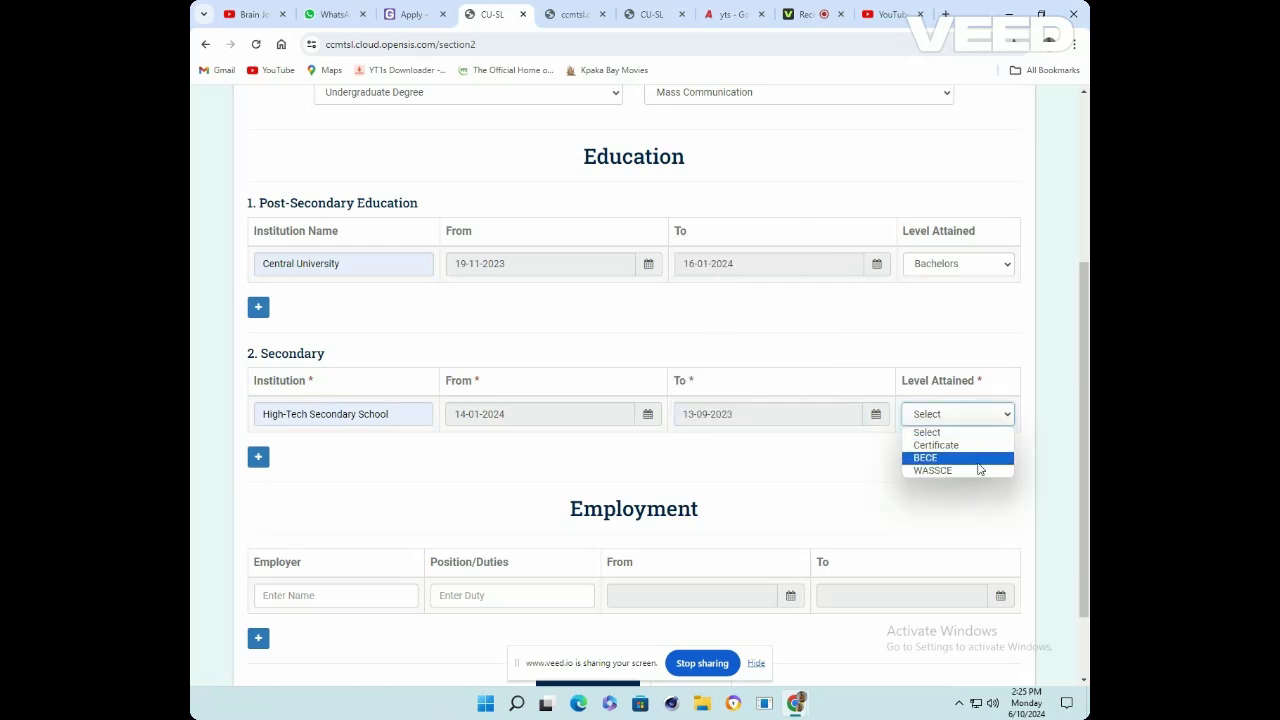
{"action": "left_click", "coordinate": [978, 470]}
{"action": "scroll", "coordinate": [960, 480], "scroll_direction": "down", "scroll_amount": 1}
{"action": "left_click", "coordinate": [336, 499]}
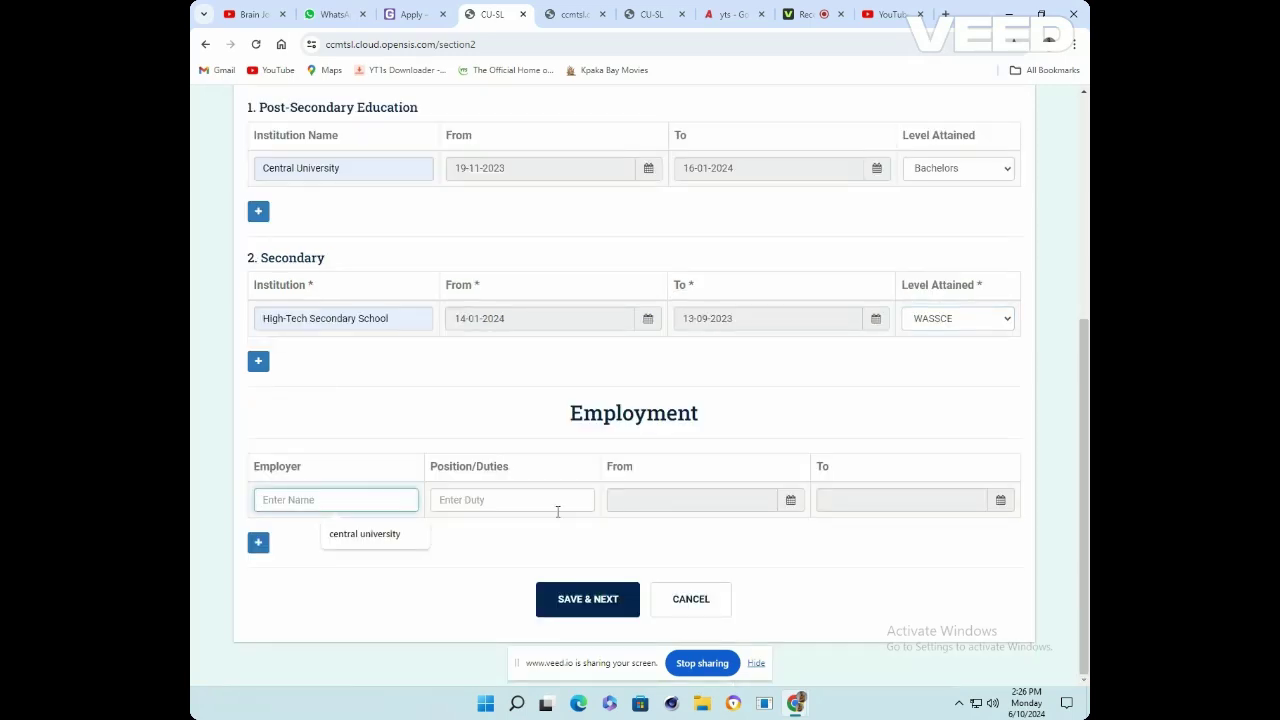
Add employment (central university, marketing cordinator, 10-06-2024 to 11-06-2024), then save and confirm
{"action": "left_click", "coordinate": [376, 533]}
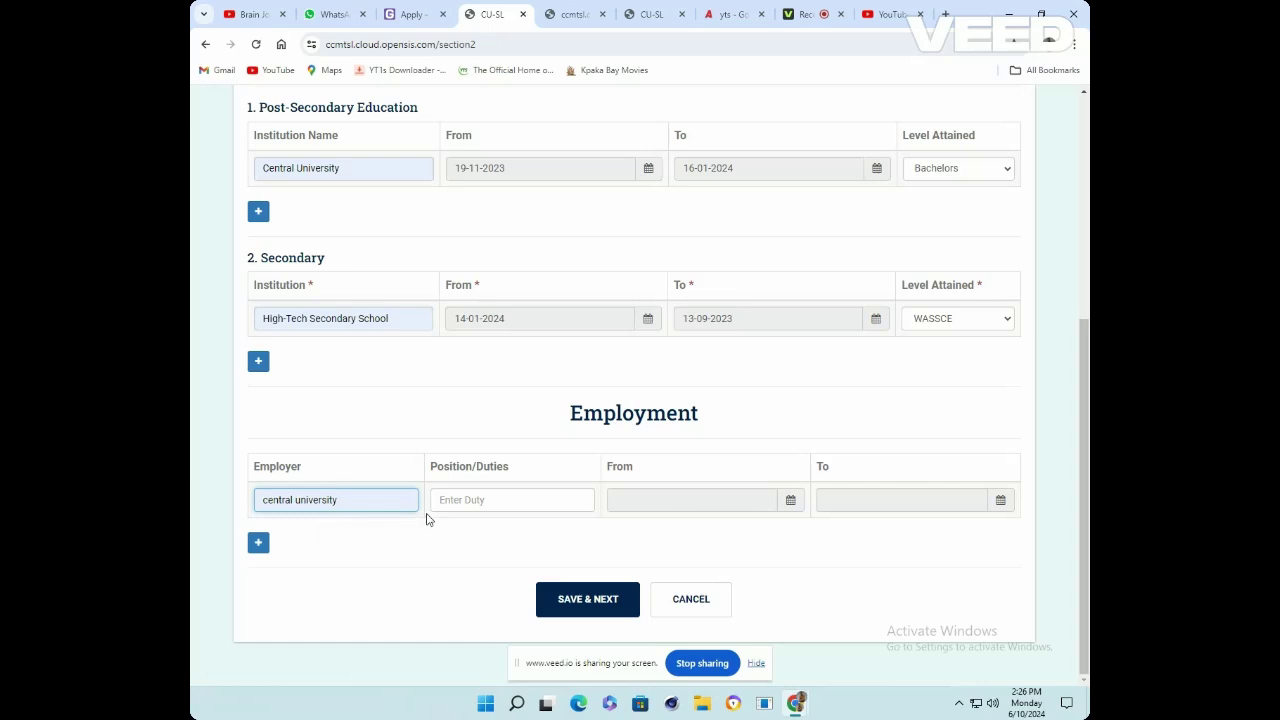
{"action": "left_click", "coordinate": [481, 499]}
{"action": "left_click", "coordinate": [550, 533]}
{"action": "left_click", "coordinate": [686, 499]}
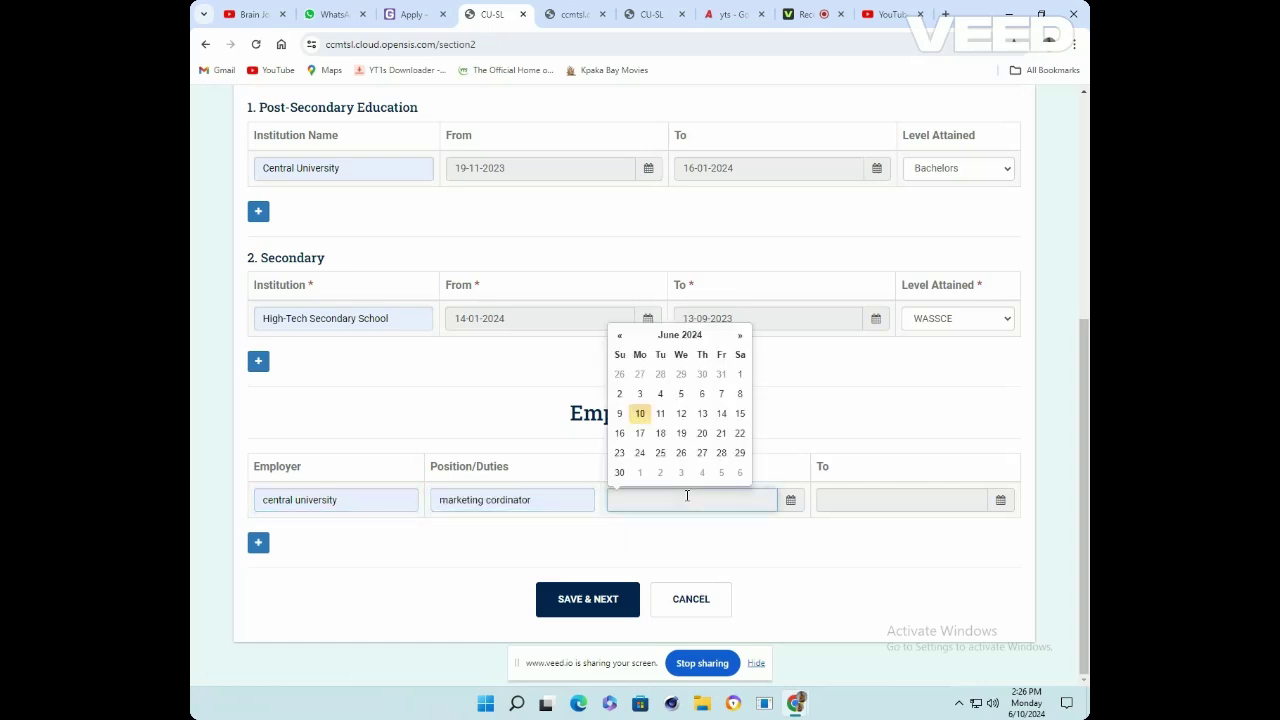
{"action": "left_click", "coordinate": [640, 413]}
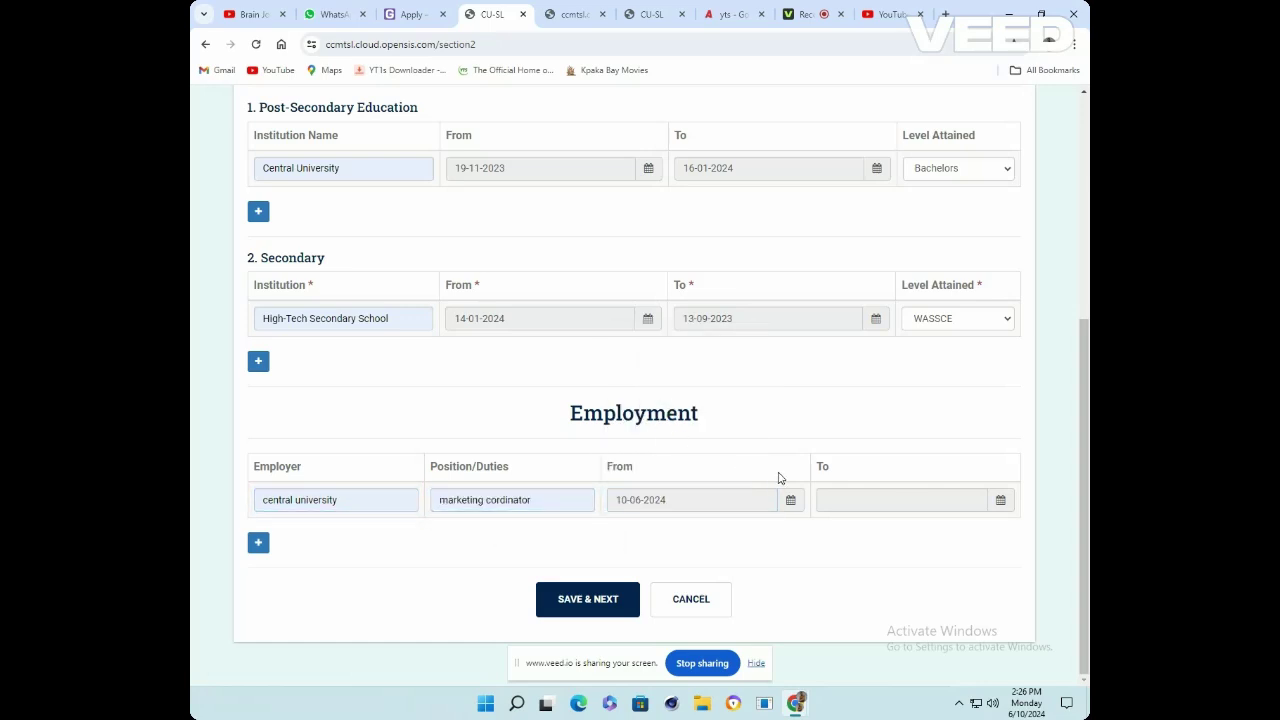
{"action": "left_click", "coordinate": [856, 493]}
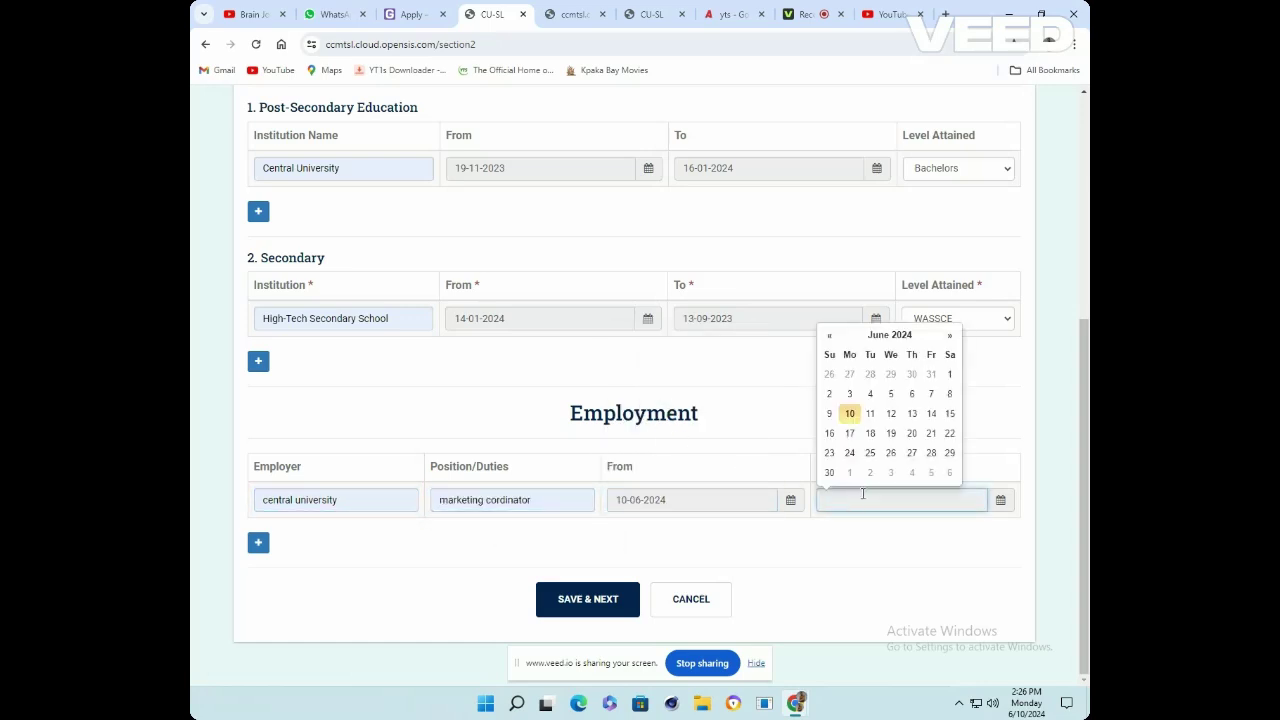
{"action": "left_click", "coordinate": [869, 411]}
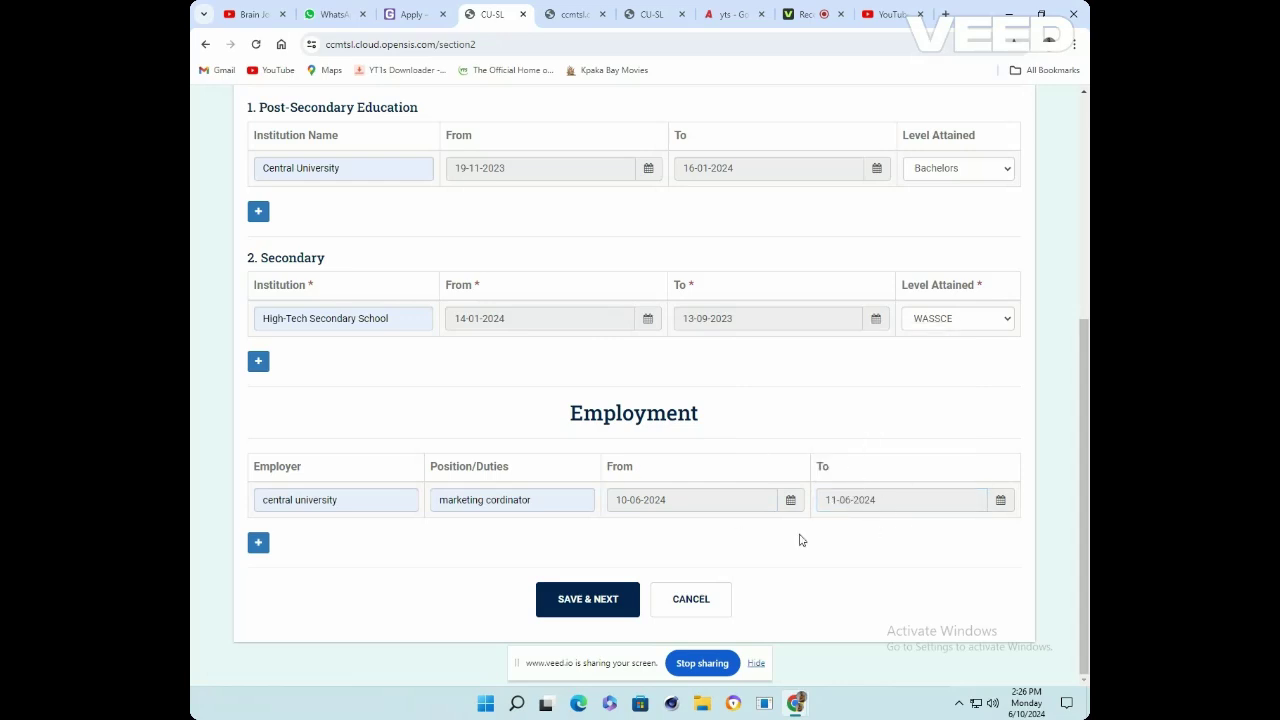
{"action": "left_click", "coordinate": [580, 601]}
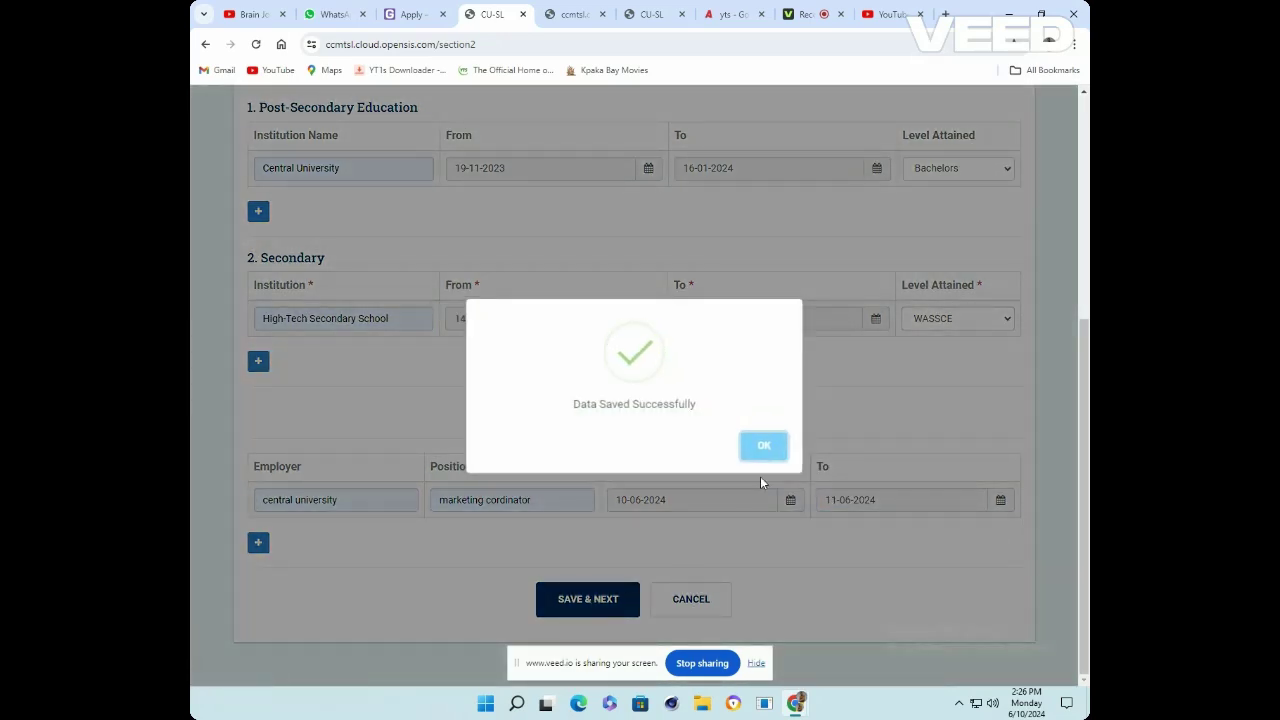
{"action": "left_click", "coordinate": [765, 448]}
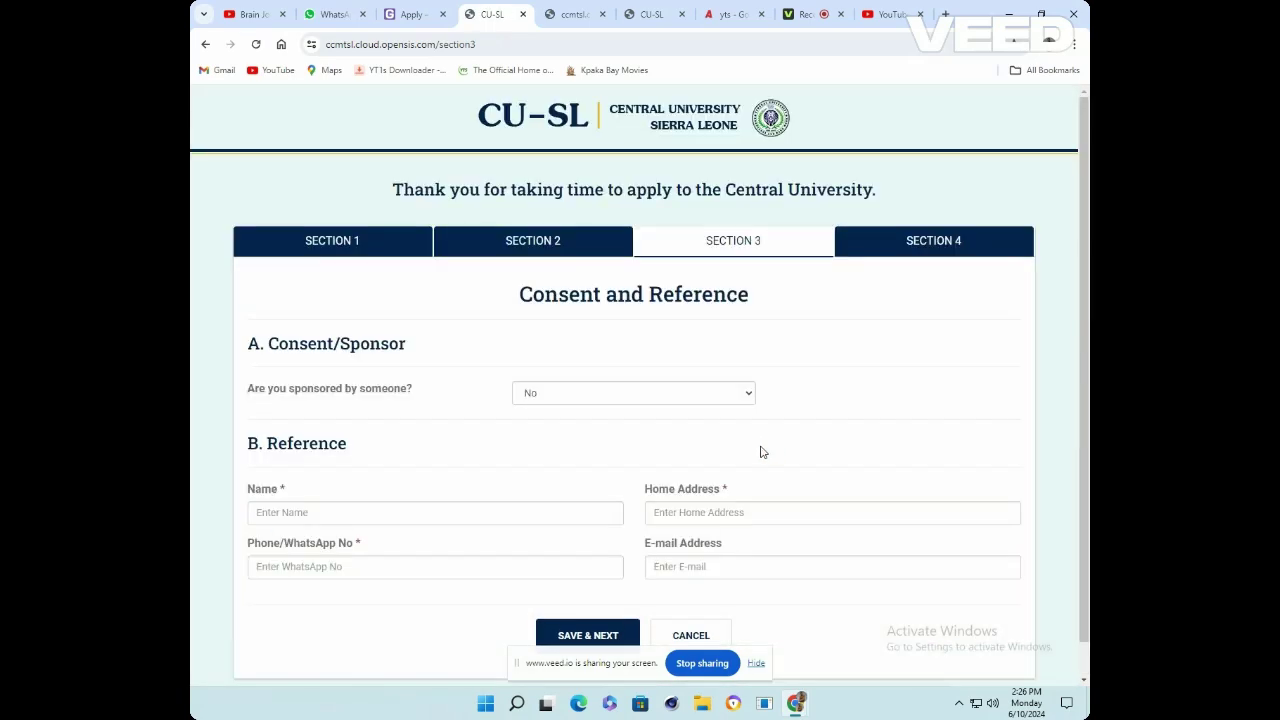
{"action": "scroll", "coordinate": [737, 291], "scroll_direction": "down", "scroll_amount": 1}
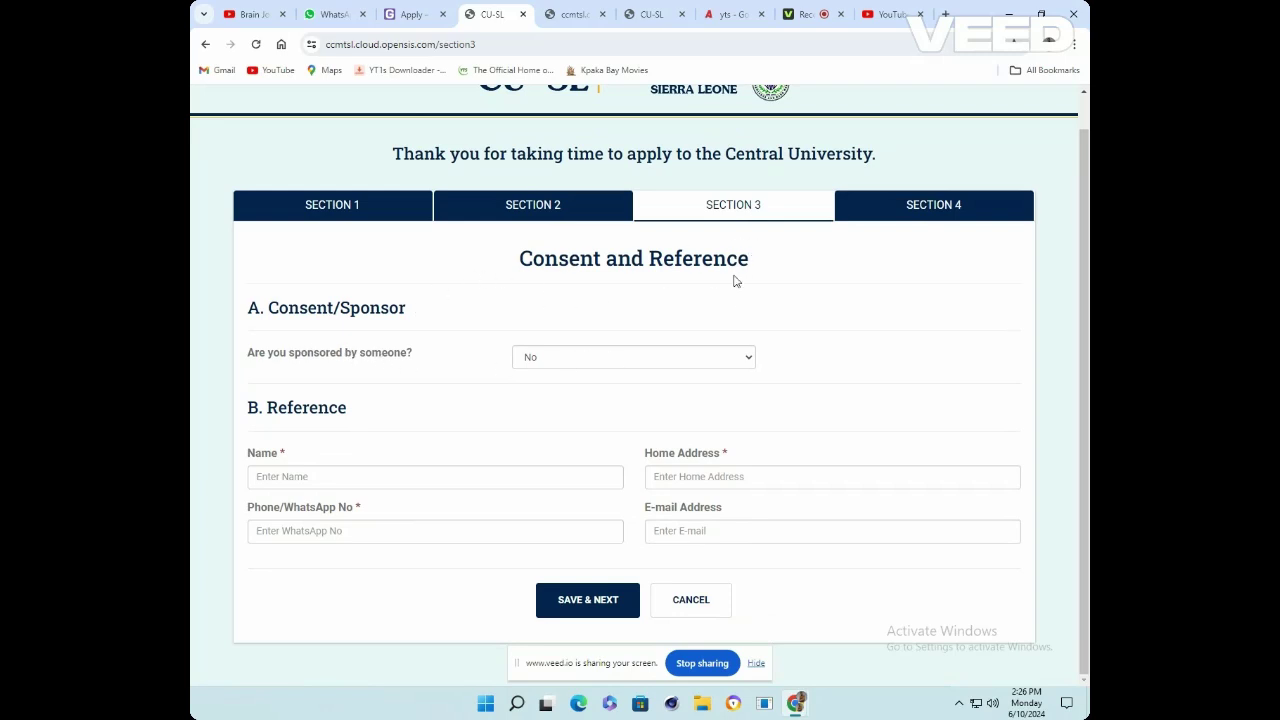
{"action": "left_click", "coordinate": [731, 360]}
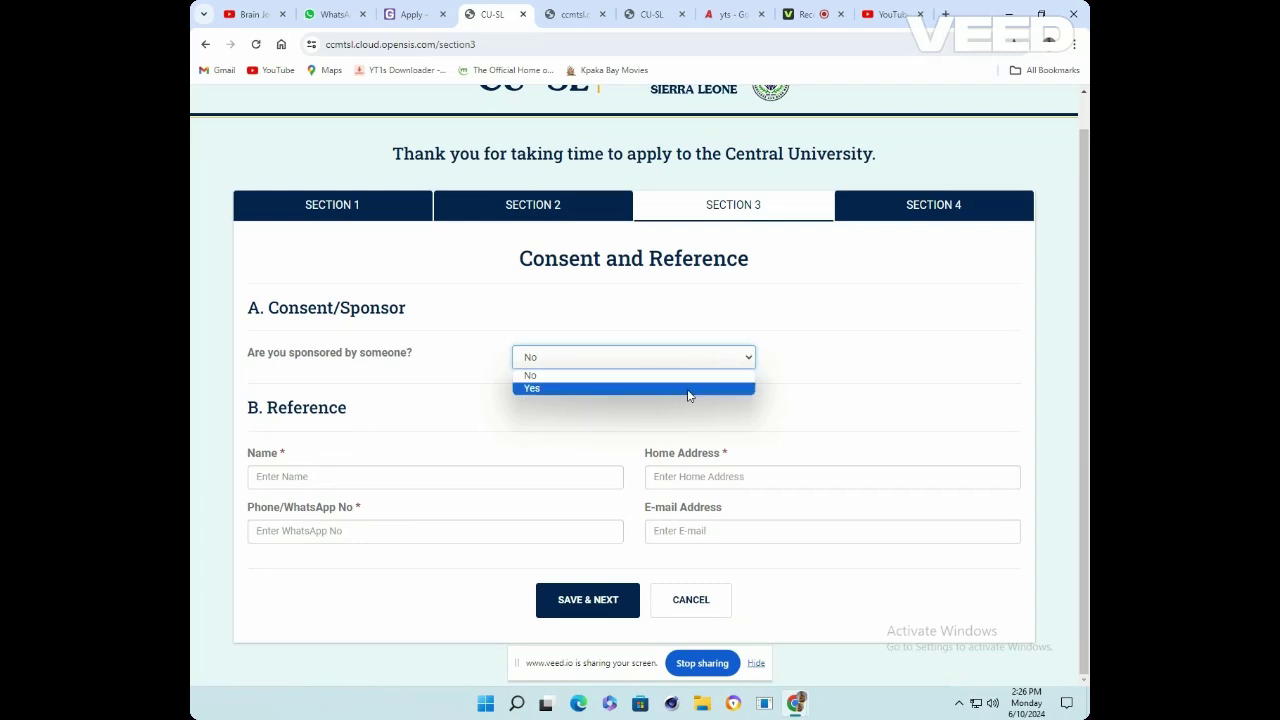
{"action": "left_click", "coordinate": [688, 390]}
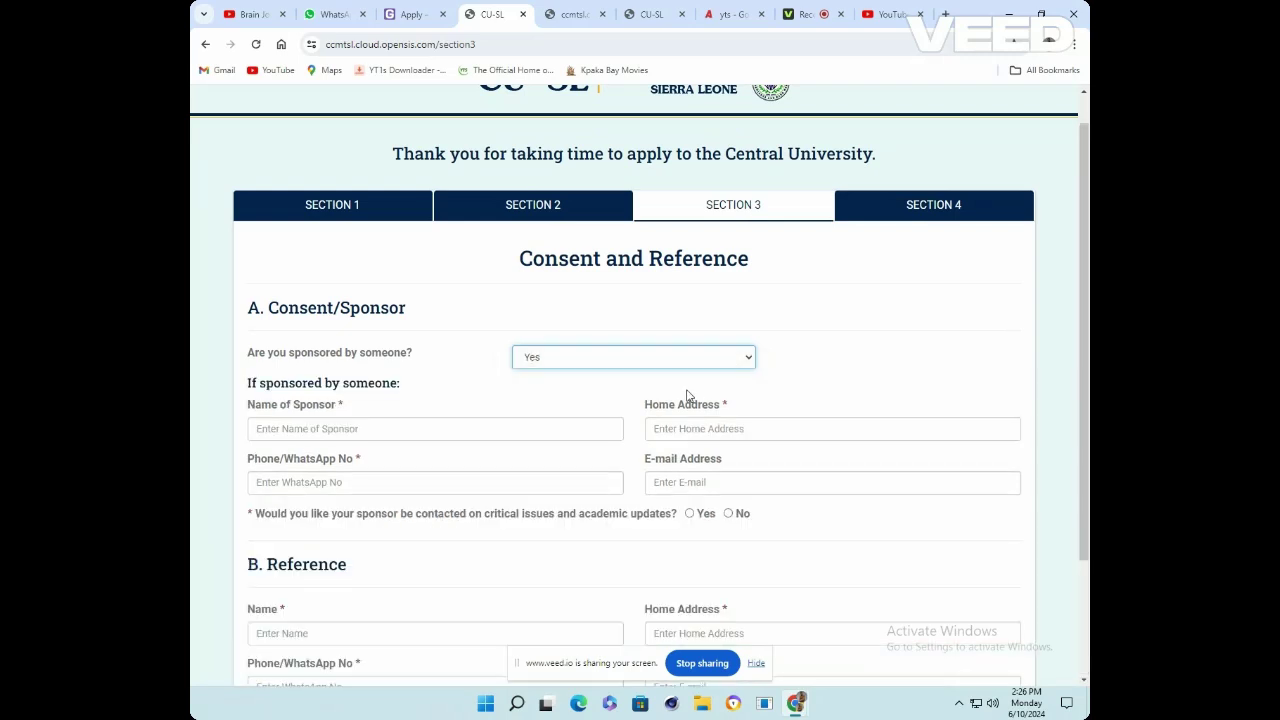
{"action": "scroll", "coordinate": [705, 482], "scroll_direction": "down", "scroll_amount": 3}
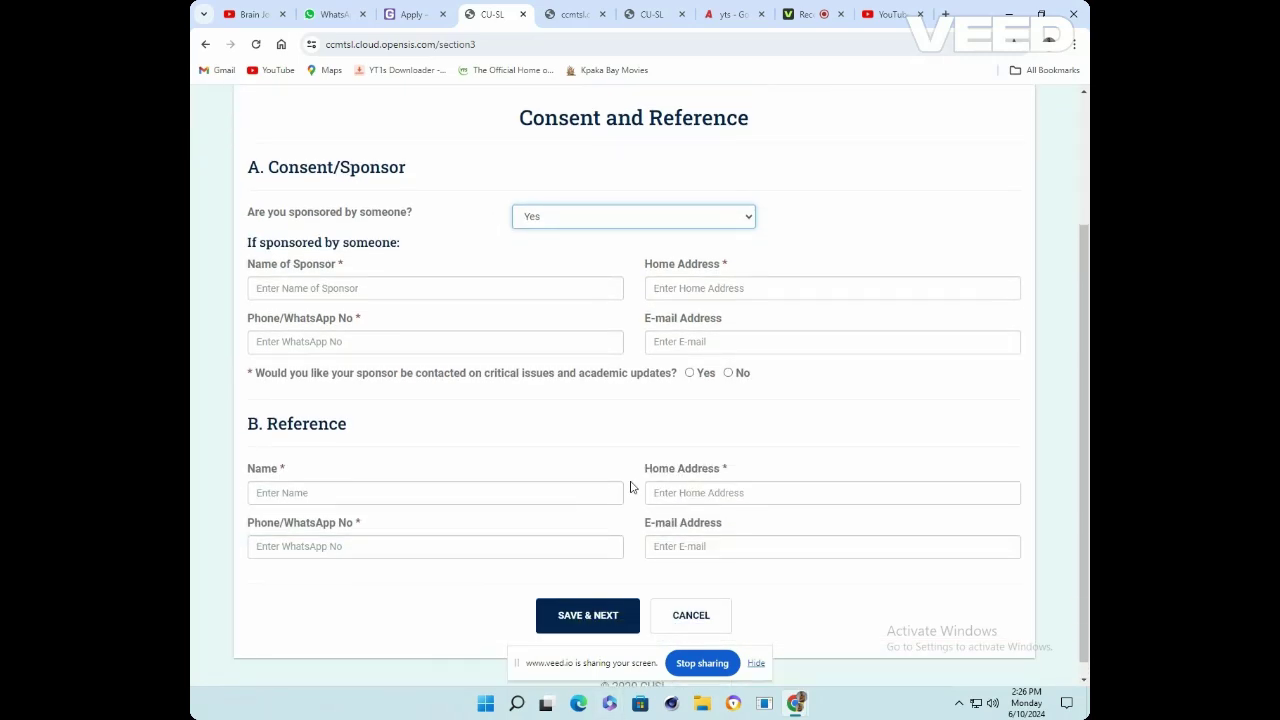
{"action": "scroll", "coordinate": [630, 487], "scroll_direction": "up", "scroll_amount": 3}
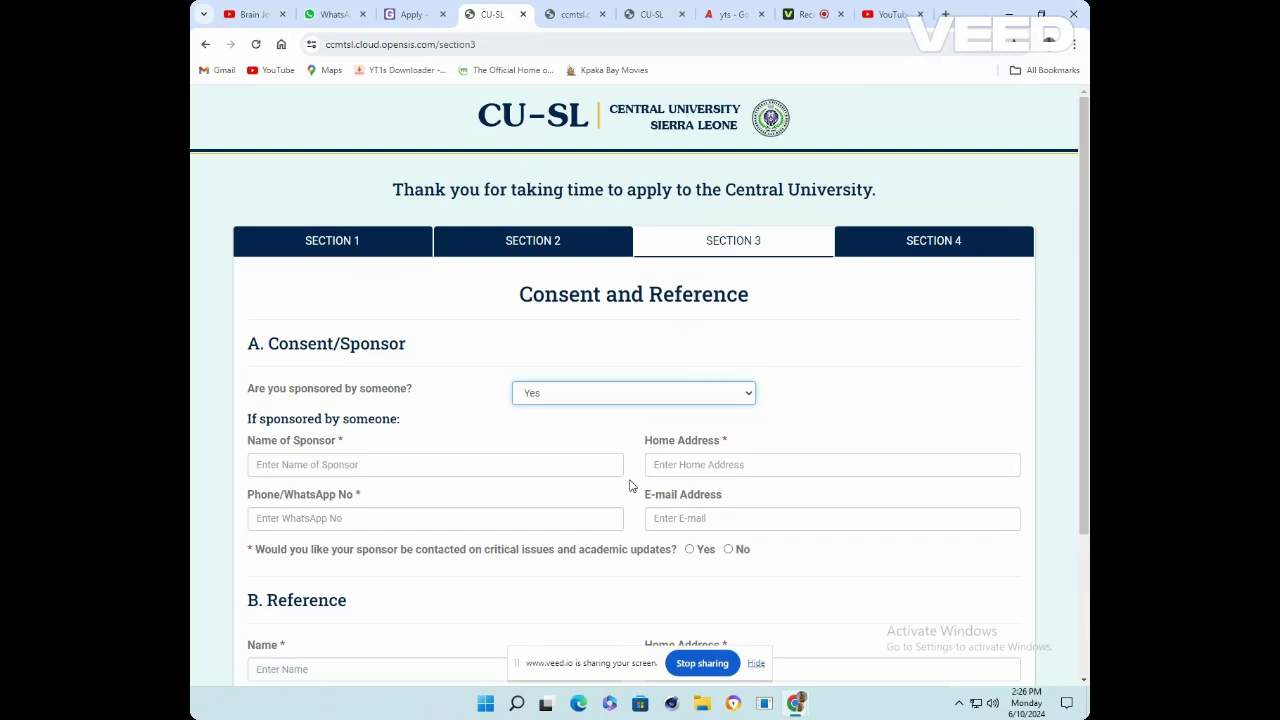
{"action": "left_click", "coordinate": [684, 397]}
{"action": "left_click", "coordinate": [662, 420]}
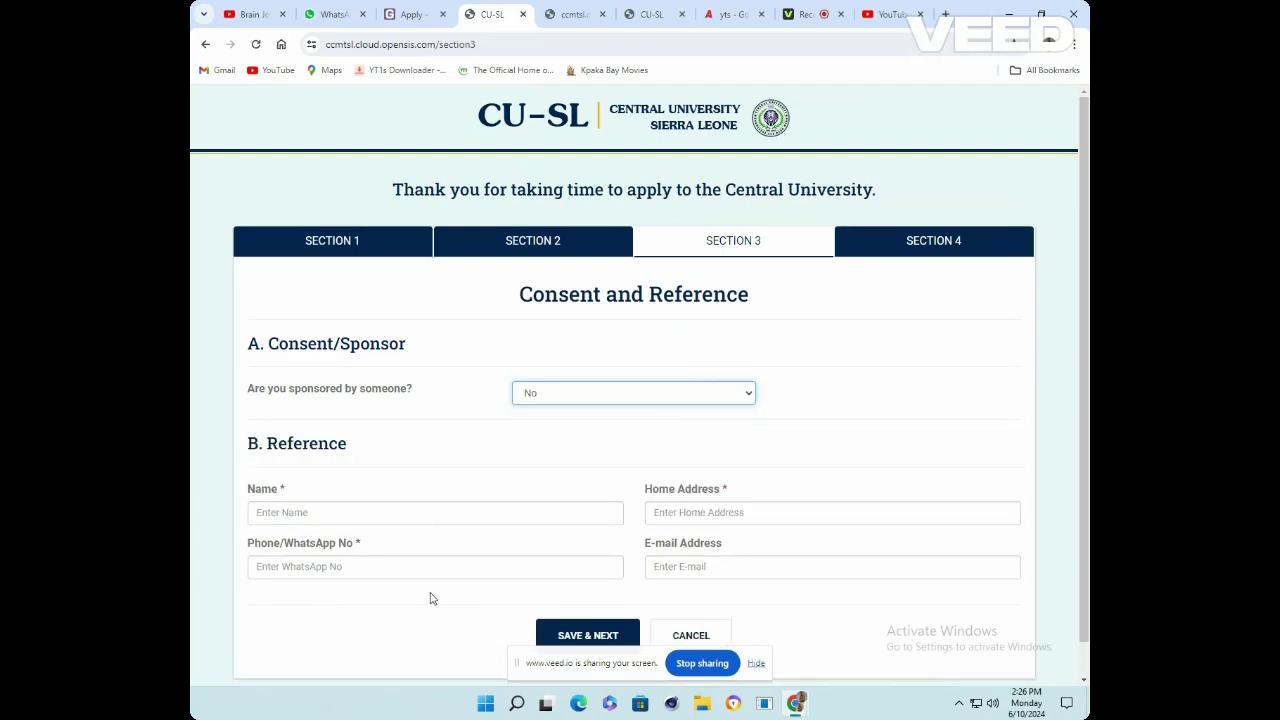
{"action": "left_click", "coordinate": [733, 400]}
{"action": "scroll", "coordinate": [669, 432], "scroll_direction": "down", "scroll_amount": 1}
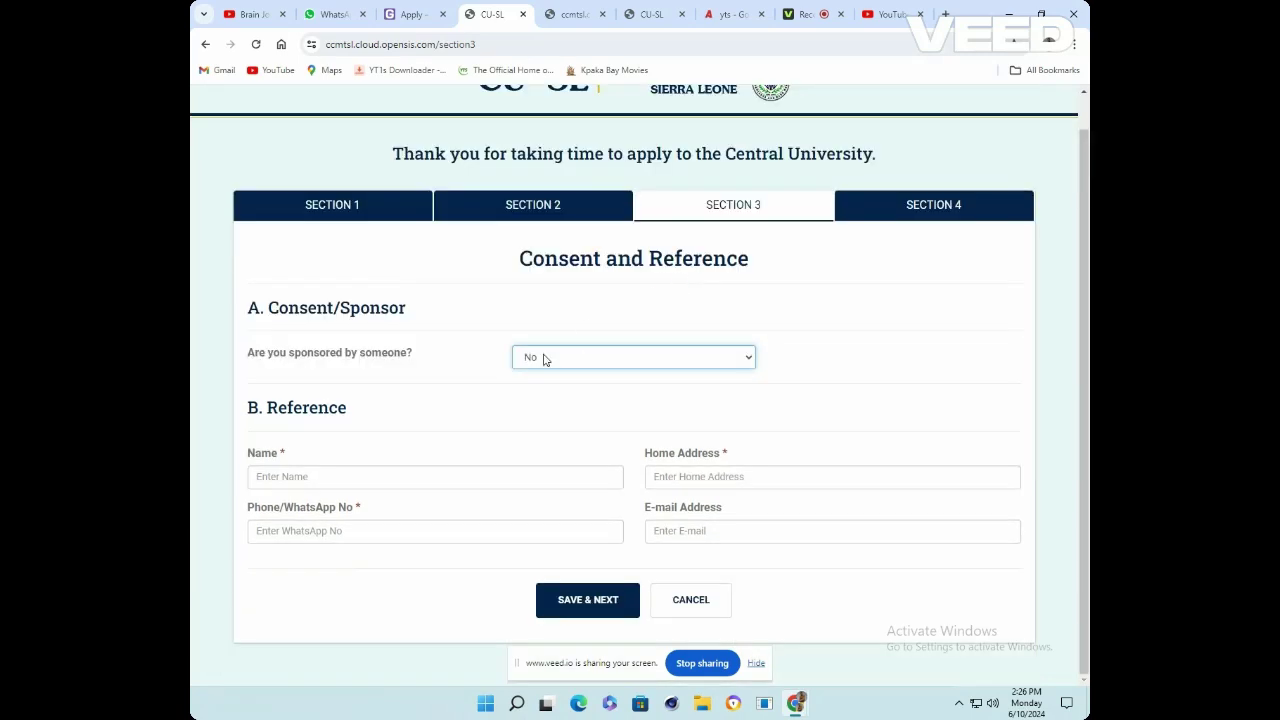
Fill the referee's name, home address, phone number and e-mail from autofill
{"action": "left_click", "coordinate": [426, 477]}
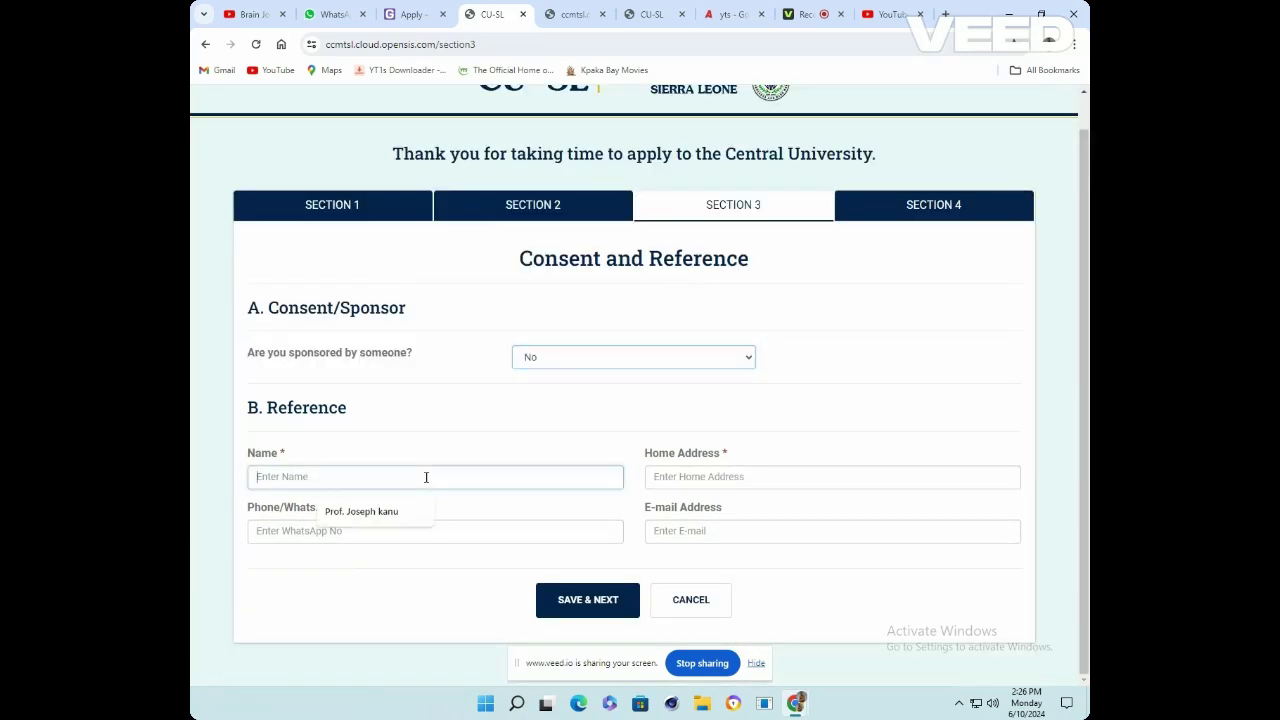
{"action": "left_click", "coordinate": [377, 517]}
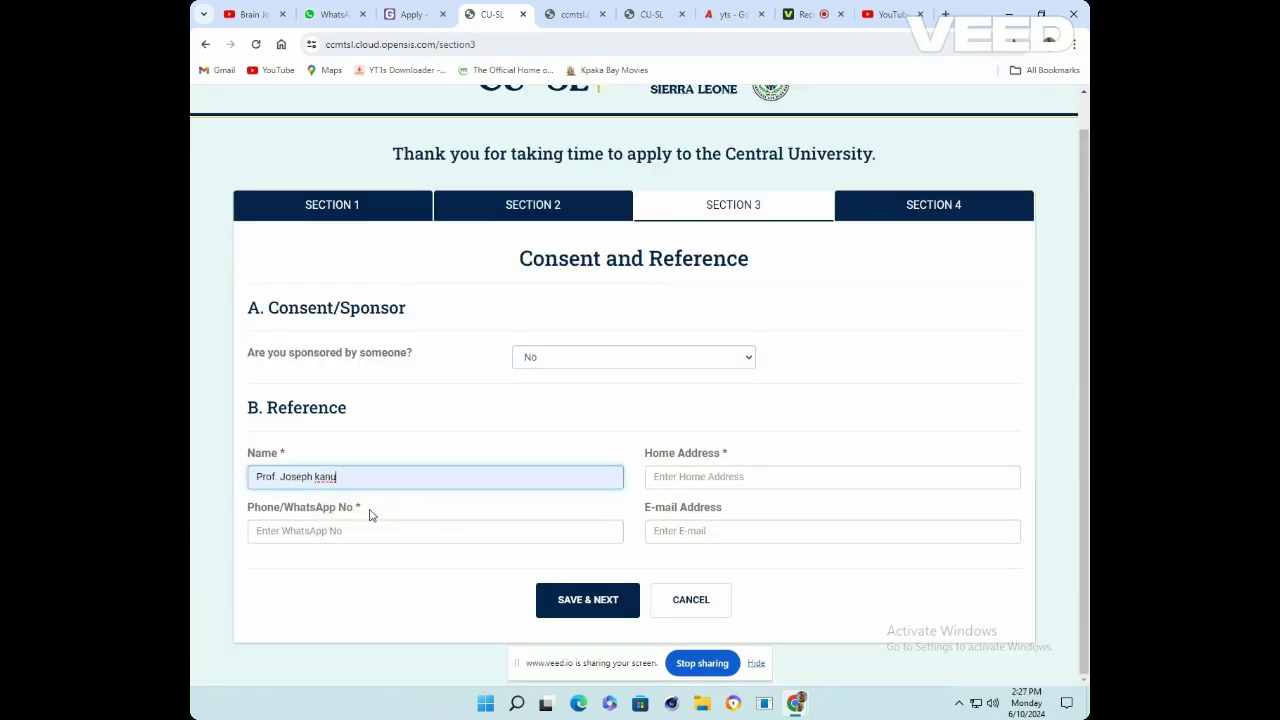
{"action": "key", "text": "BackSpace"}
{"action": "key", "text": "BackSpace"}
{"action": "key", "text": "BackSpace"}
{"action": "key", "text": "BackSpace"}
{"action": "key", "text": "BackSpace"}
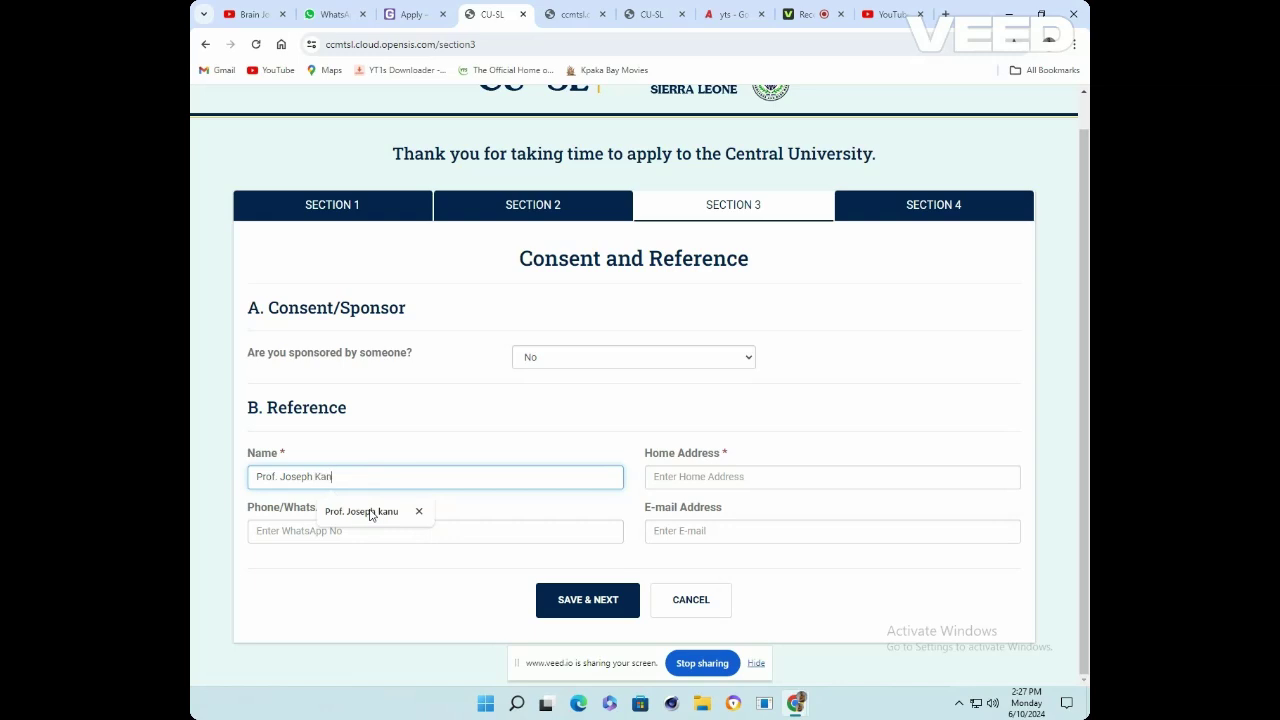
{"action": "left_click", "coordinate": [663, 478]}
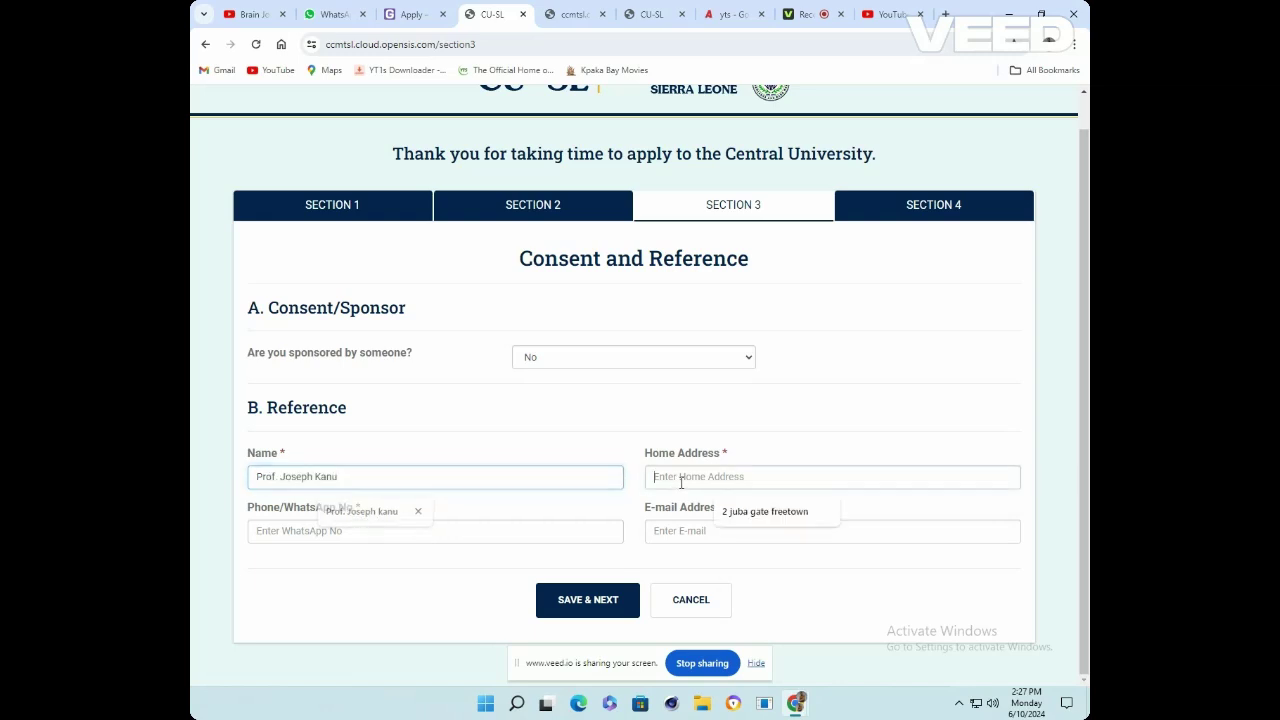
{"action": "left_click", "coordinate": [729, 513]}
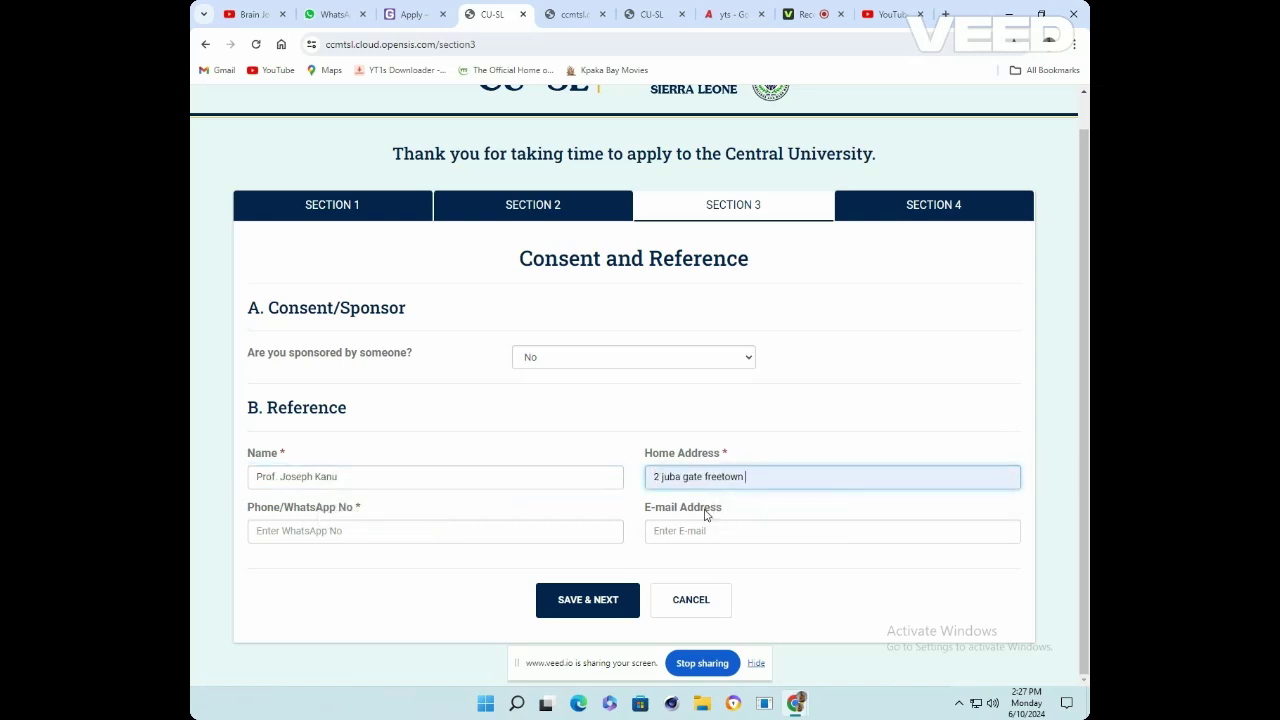
{"action": "left_click", "coordinate": [335, 533]}
{"action": "left_click", "coordinate": [357, 566]}
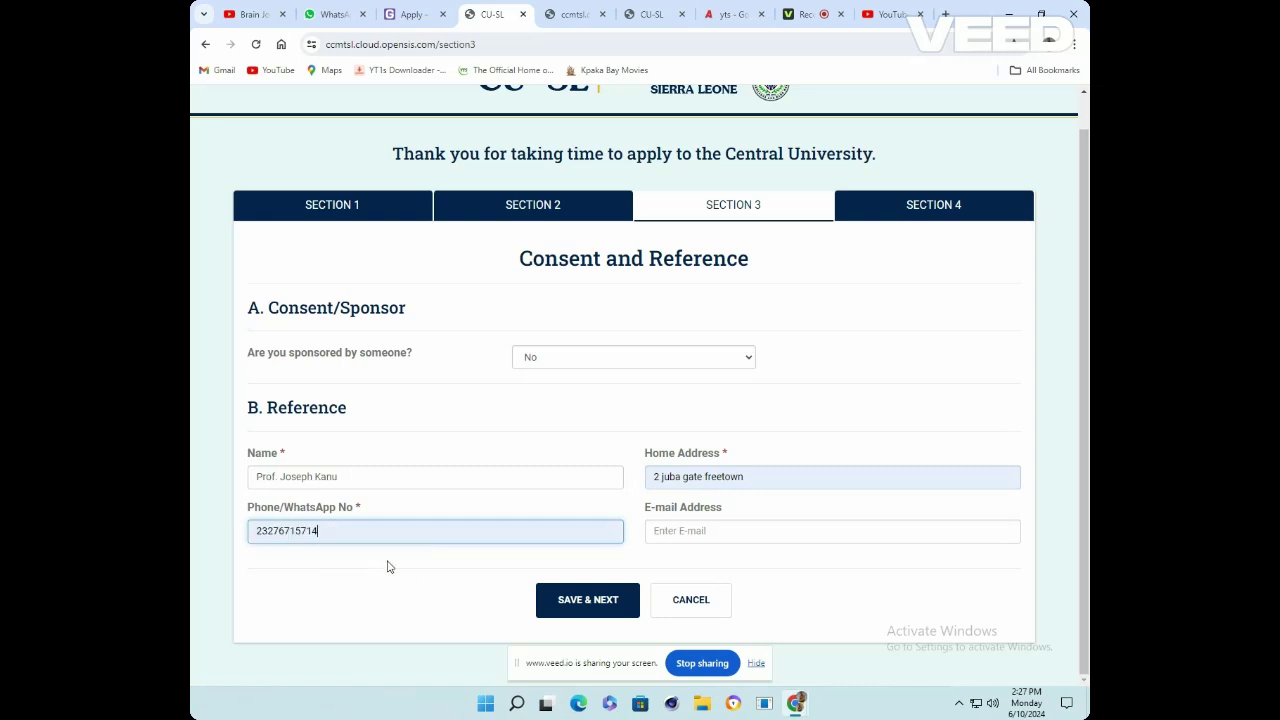
{"action": "left_click", "coordinate": [708, 530]}
{"action": "left_click", "coordinate": [740, 568]}
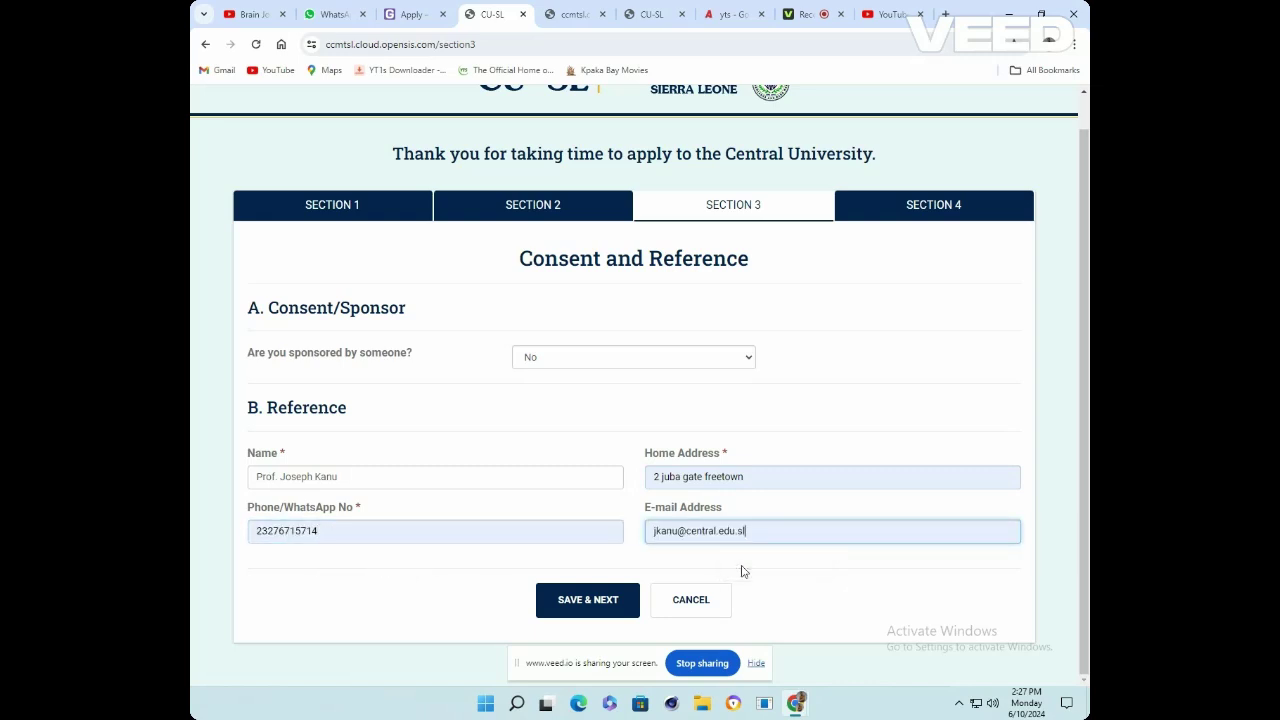
Leave the sponsorship answer as No and save Section 3
{"action": "scroll", "coordinate": [750, 449], "scroll_direction": "up", "scroll_amount": 1}
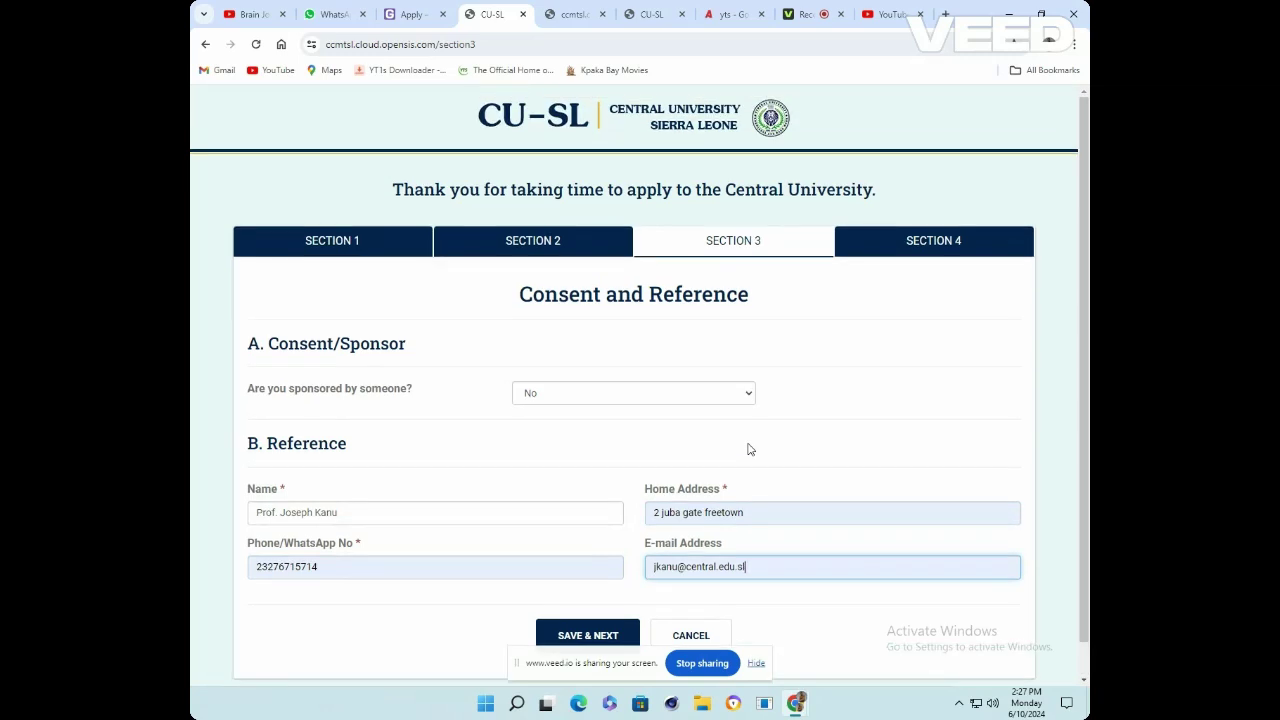
{"action": "scroll", "coordinate": [750, 449], "scroll_direction": "down", "scroll_amount": 1}
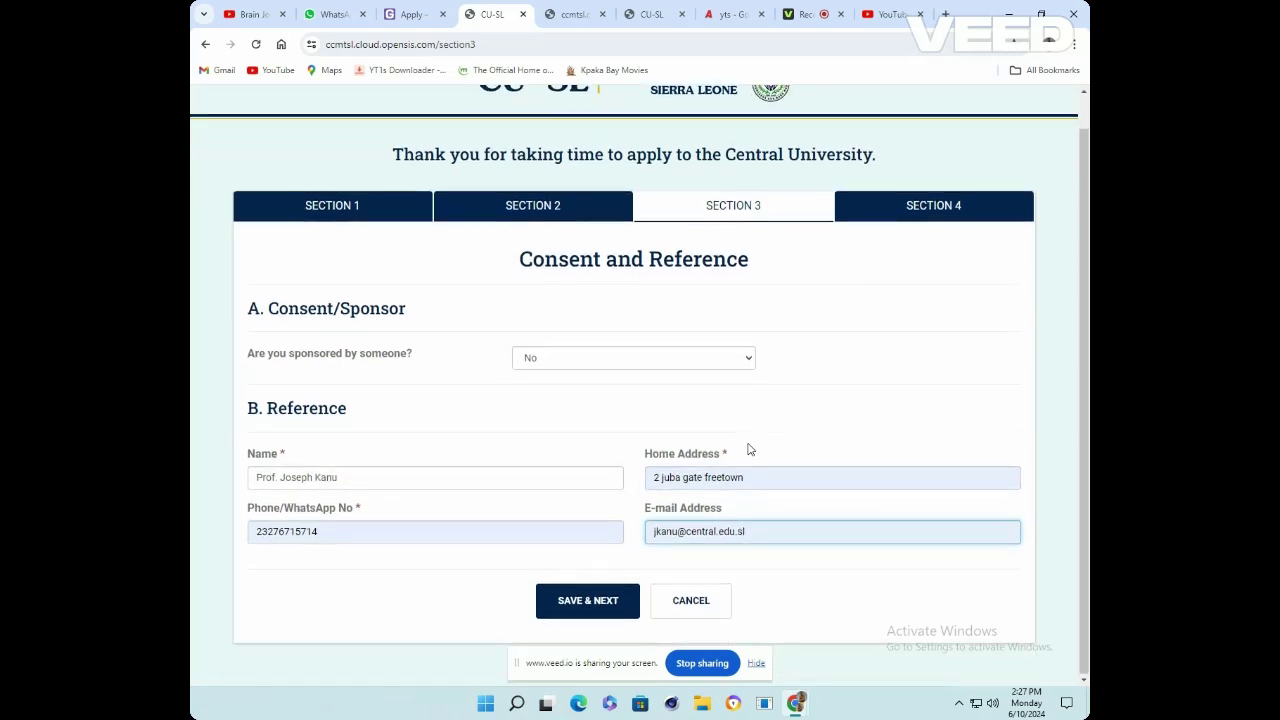
{"action": "left_click", "coordinate": [752, 359]}
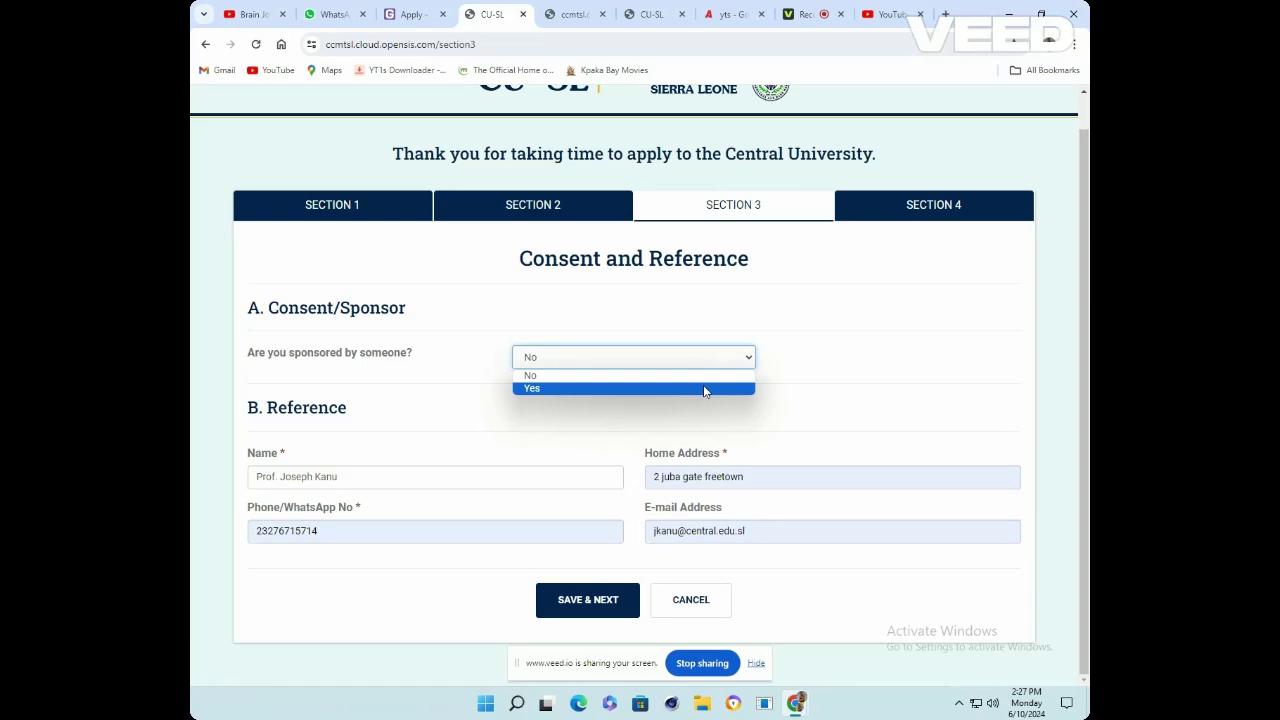
{"action": "left_click", "coordinate": [585, 617]}
{"action": "left_click", "coordinate": [618, 597]}
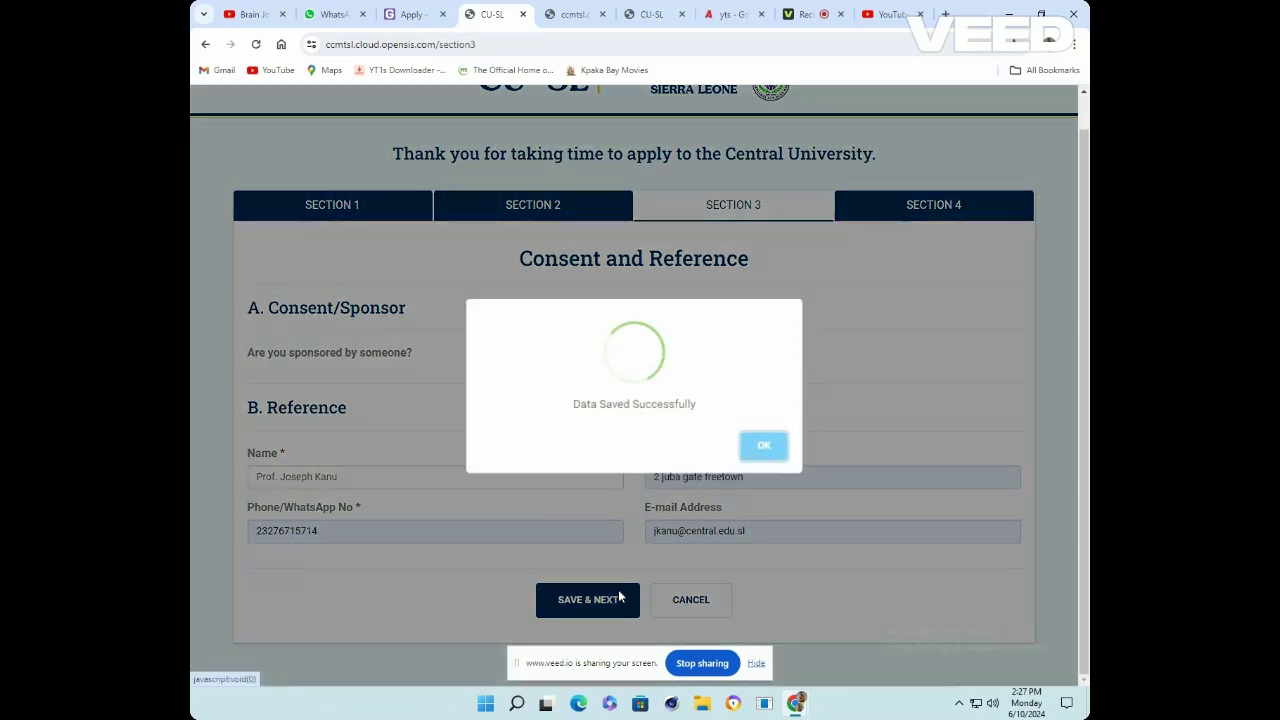
Continue to Section 4 and attach the 'PRECIOUS Application from' Word file as the School Leaving Testimonial
{"action": "left_click", "coordinate": [766, 449]}
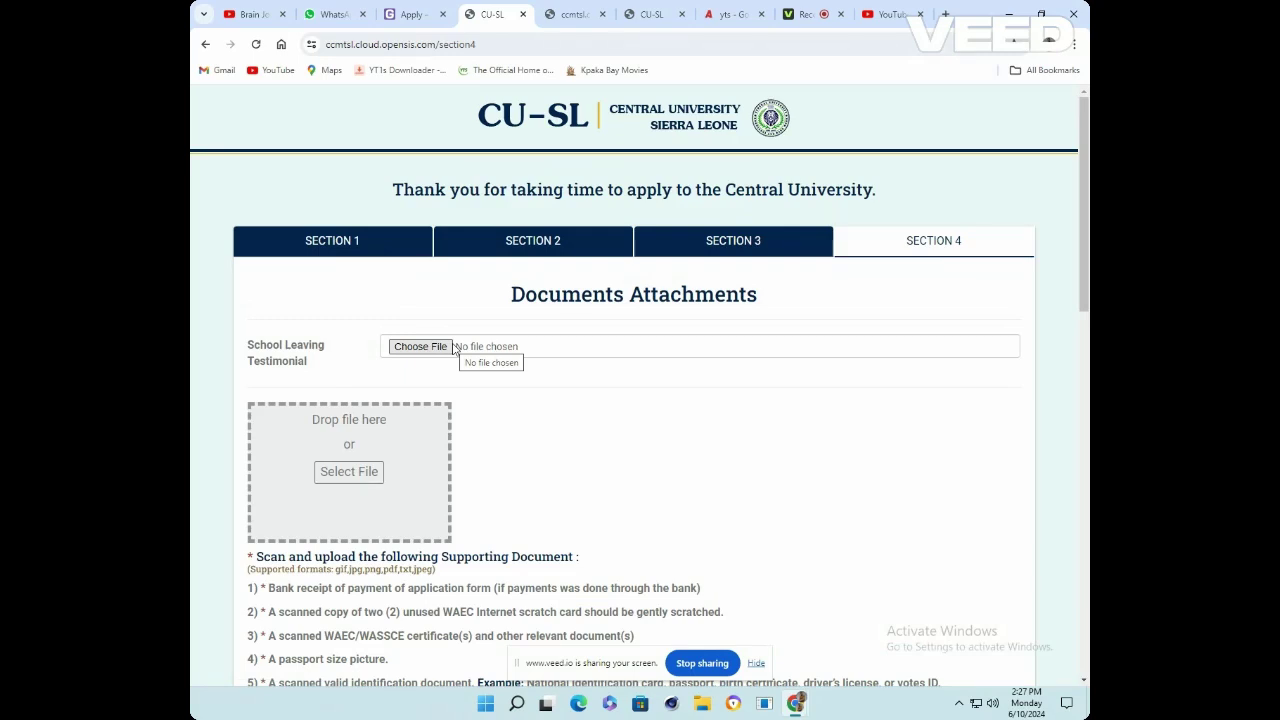
{"action": "left_click", "coordinate": [454, 347]}
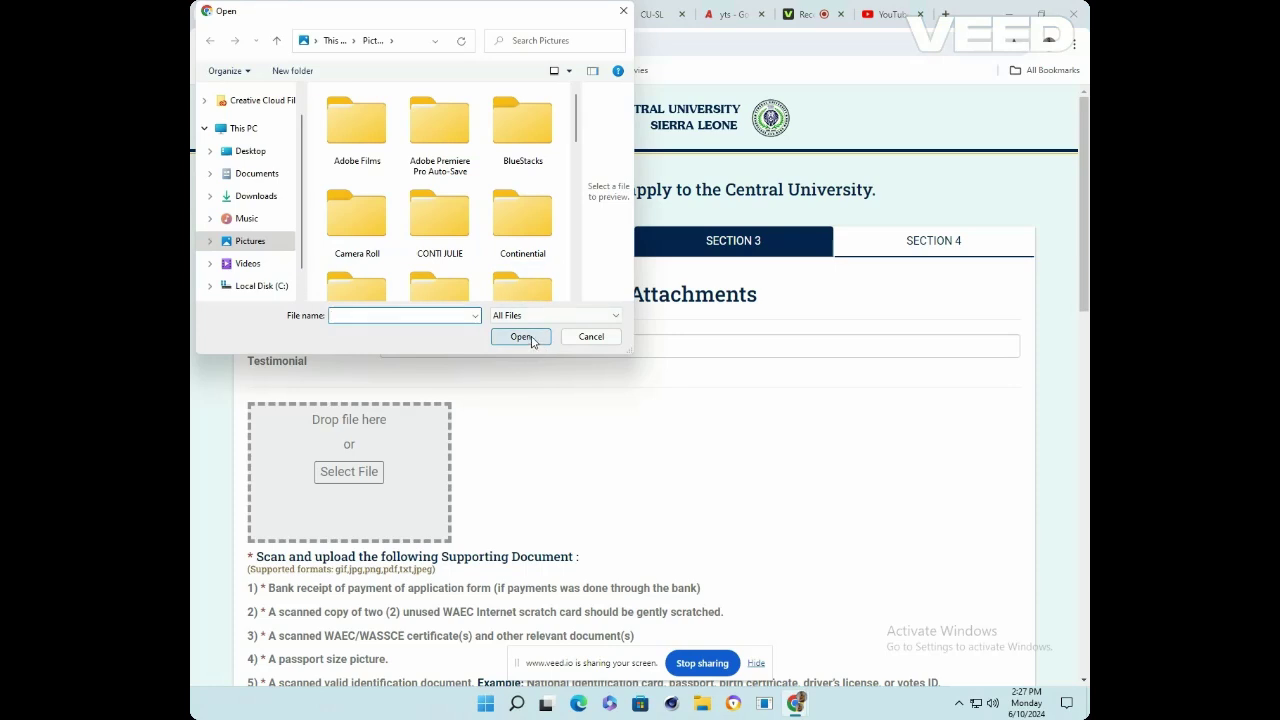
{"action": "scroll", "coordinate": [520, 232], "scroll_direction": "down", "scroll_amount": 5}
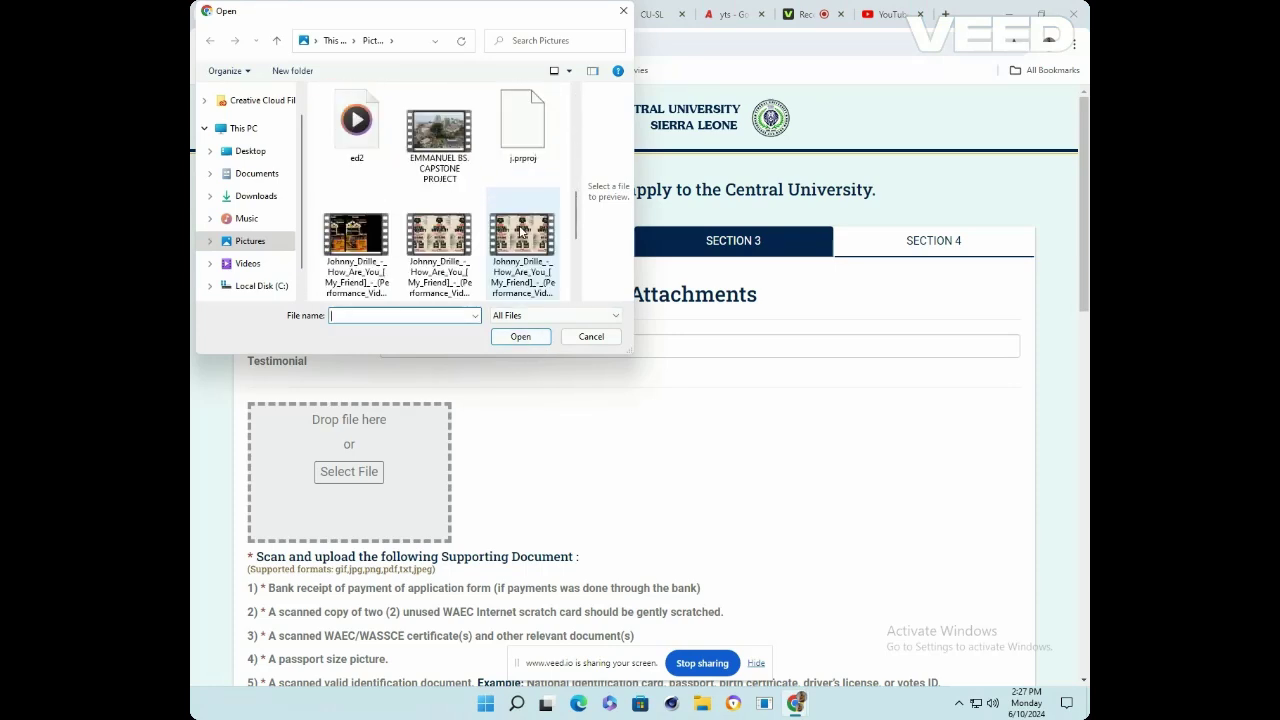
{"action": "scroll", "coordinate": [520, 232], "scroll_direction": "down", "scroll_amount": 3}
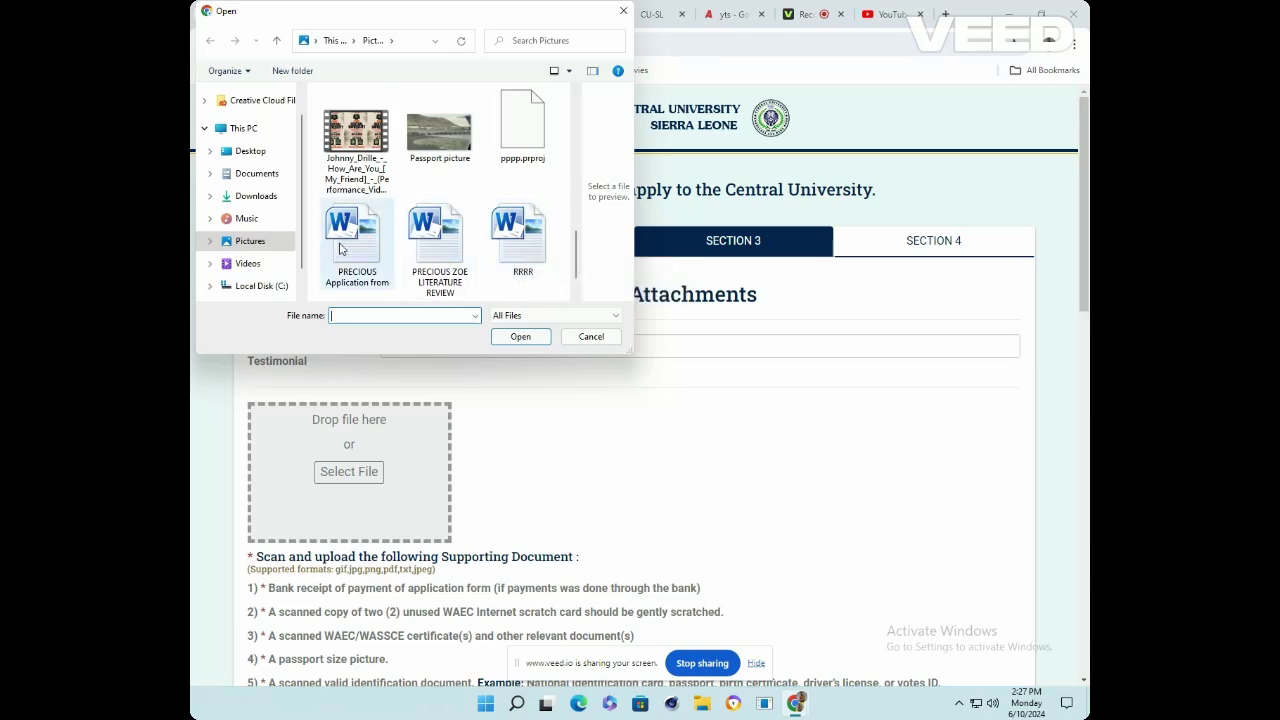
{"action": "left_click", "coordinate": [357, 254]}
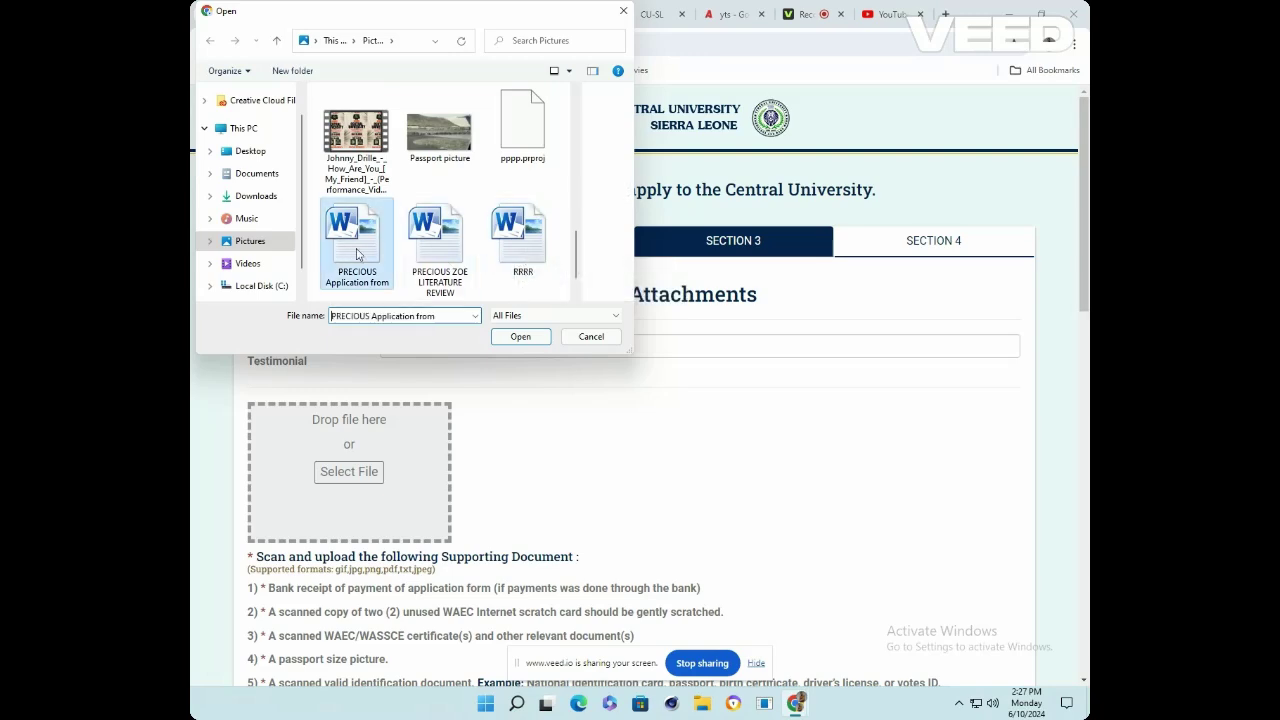
{"action": "left_click", "coordinate": [543, 340]}
{"action": "scroll", "coordinate": [648, 381], "scroll_direction": "down", "scroll_amount": 2}
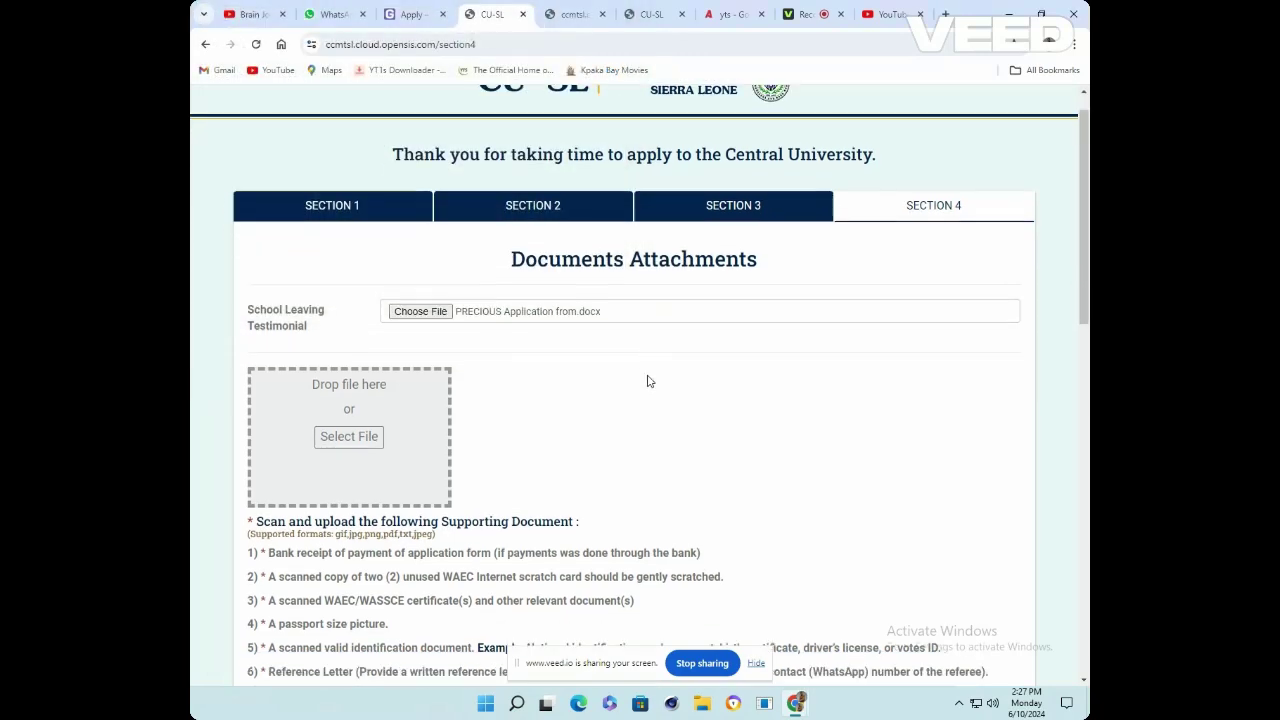
{"action": "scroll", "coordinate": [648, 381], "scroll_direction": "down", "scroll_amount": 1}
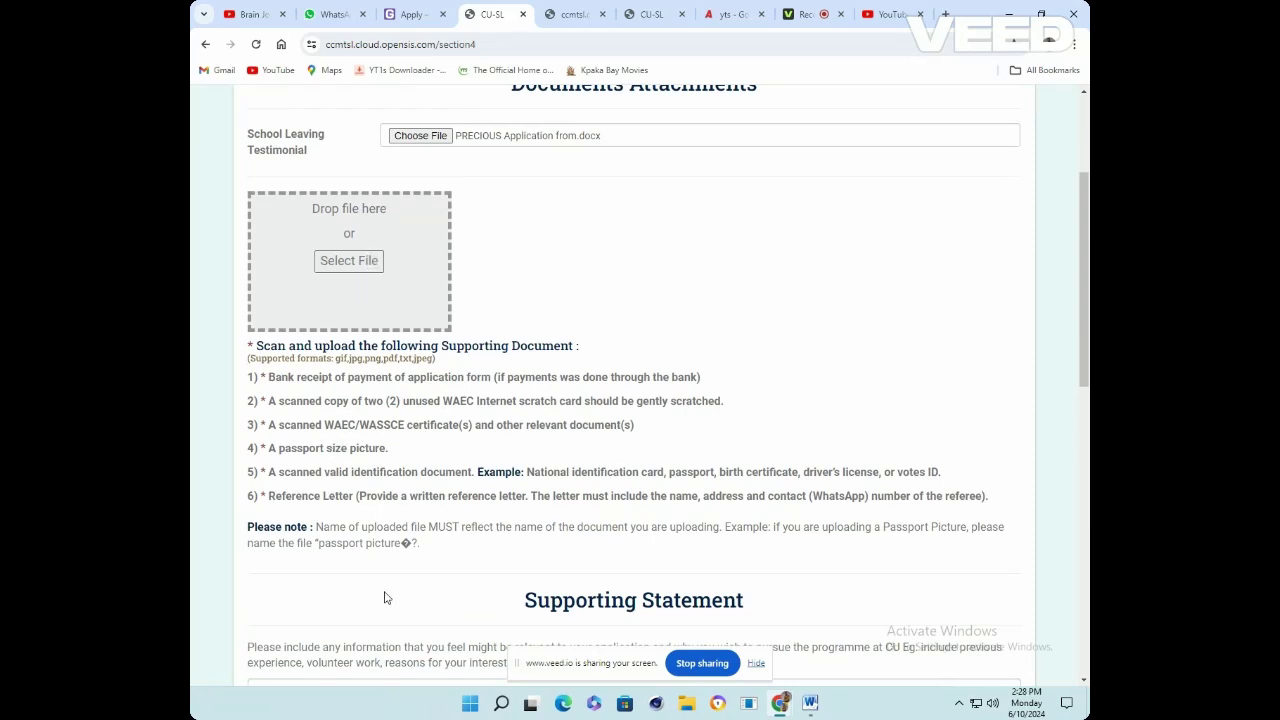
Upload Passport picture.jpg as a supporting document
{"action": "scroll", "coordinate": [427, 524], "scroll_direction": "down", "scroll_amount": 1}
{"action": "left_click", "coordinate": [350, 192]}
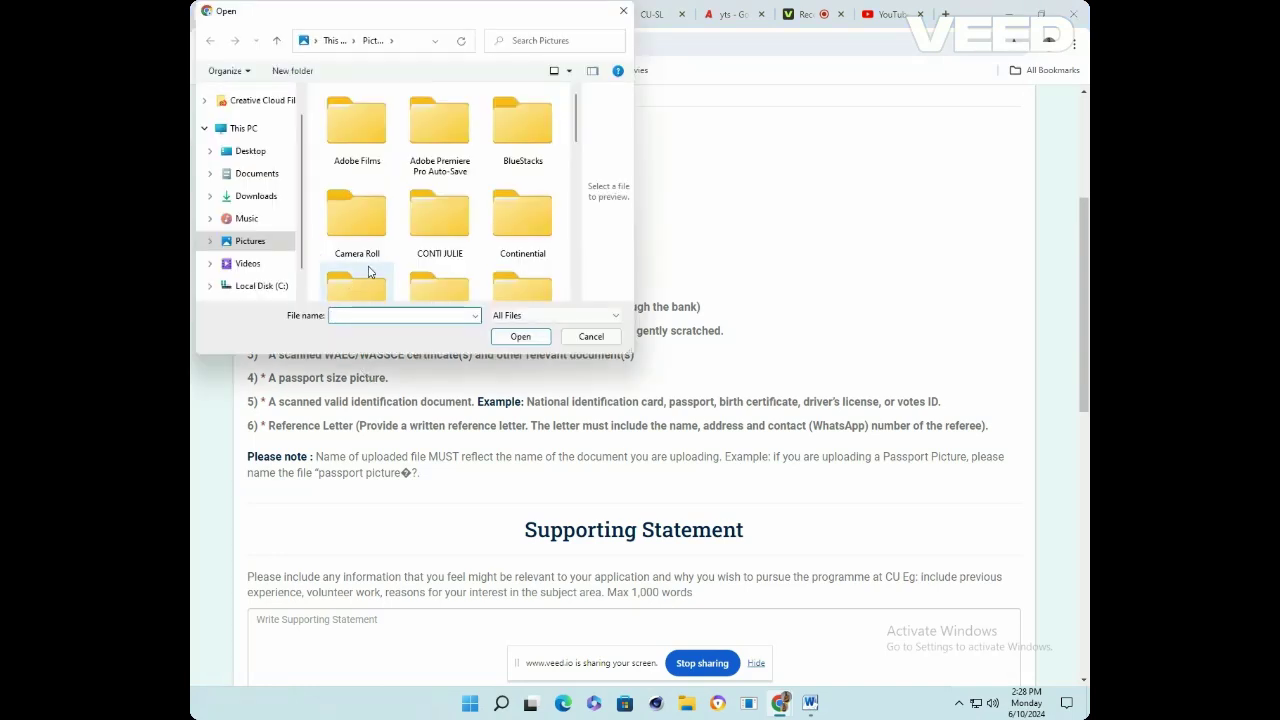
{"action": "scroll", "coordinate": [334, 272], "scroll_direction": "down", "scroll_amount": 3}
{"action": "scroll", "coordinate": [399, 222], "scroll_direction": "down", "scroll_amount": 5}
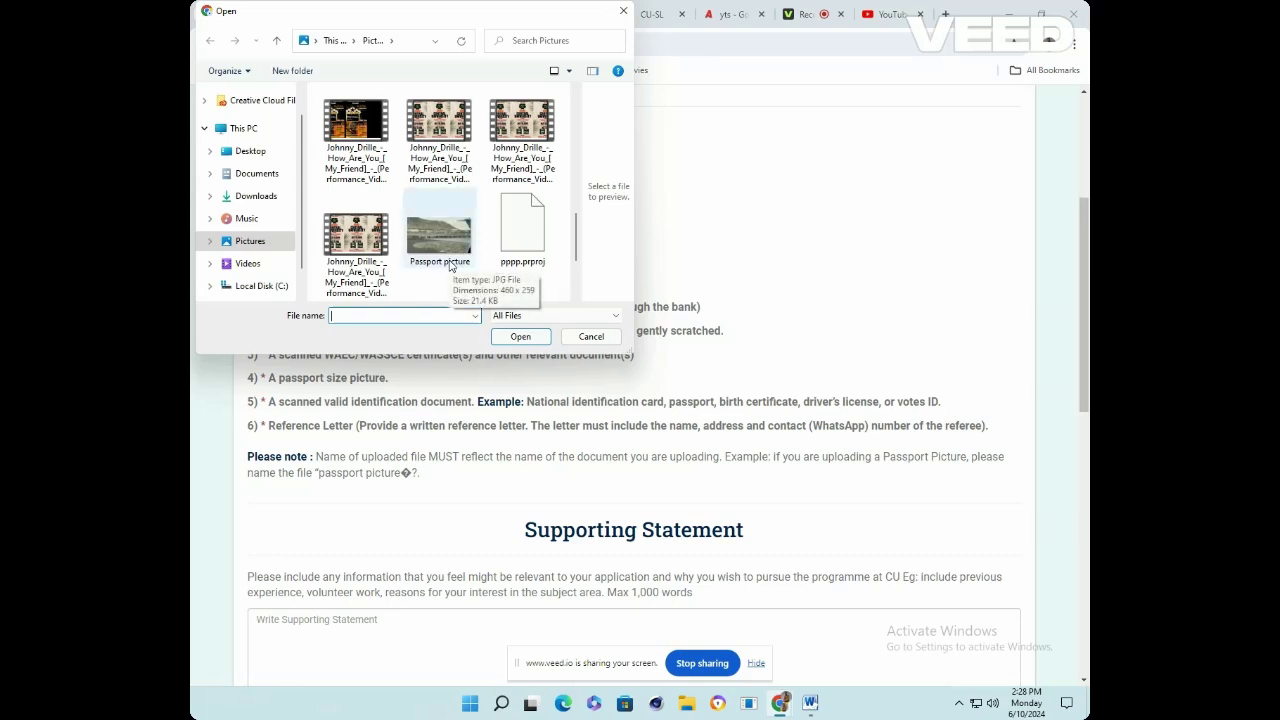
{"action": "left_click", "coordinate": [447, 255]}
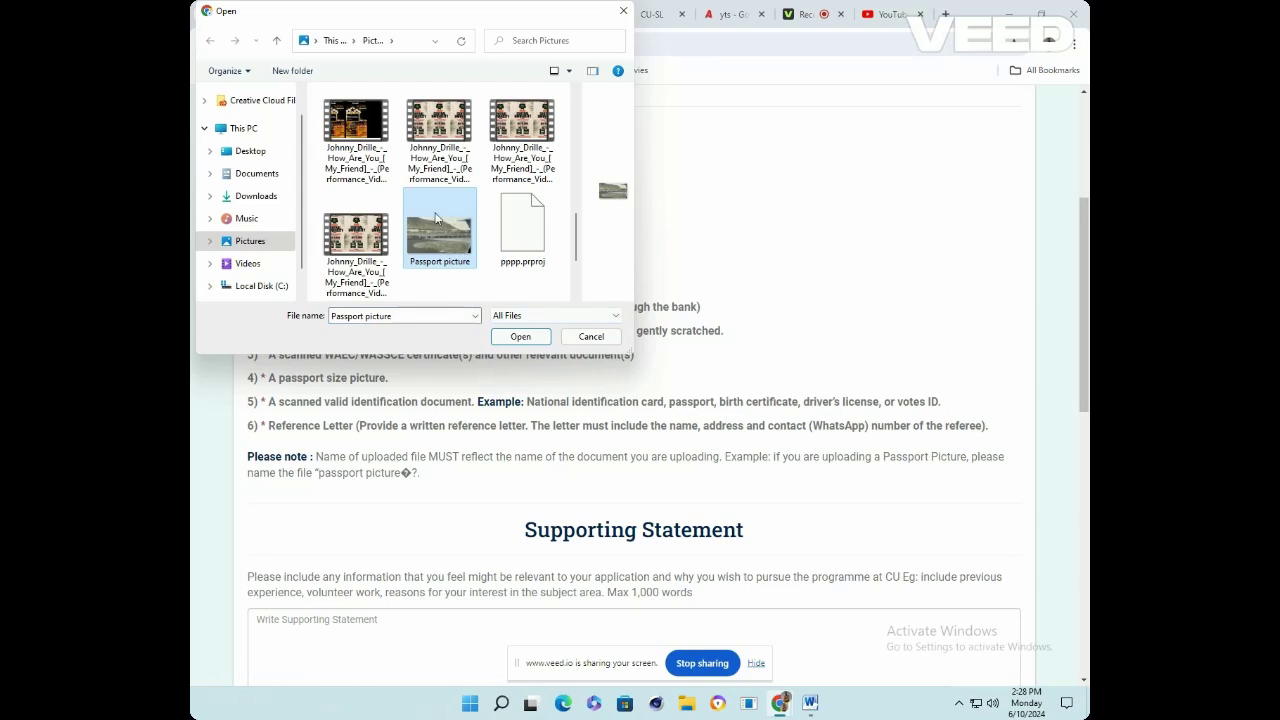
{"action": "left_click", "coordinate": [520, 338]}
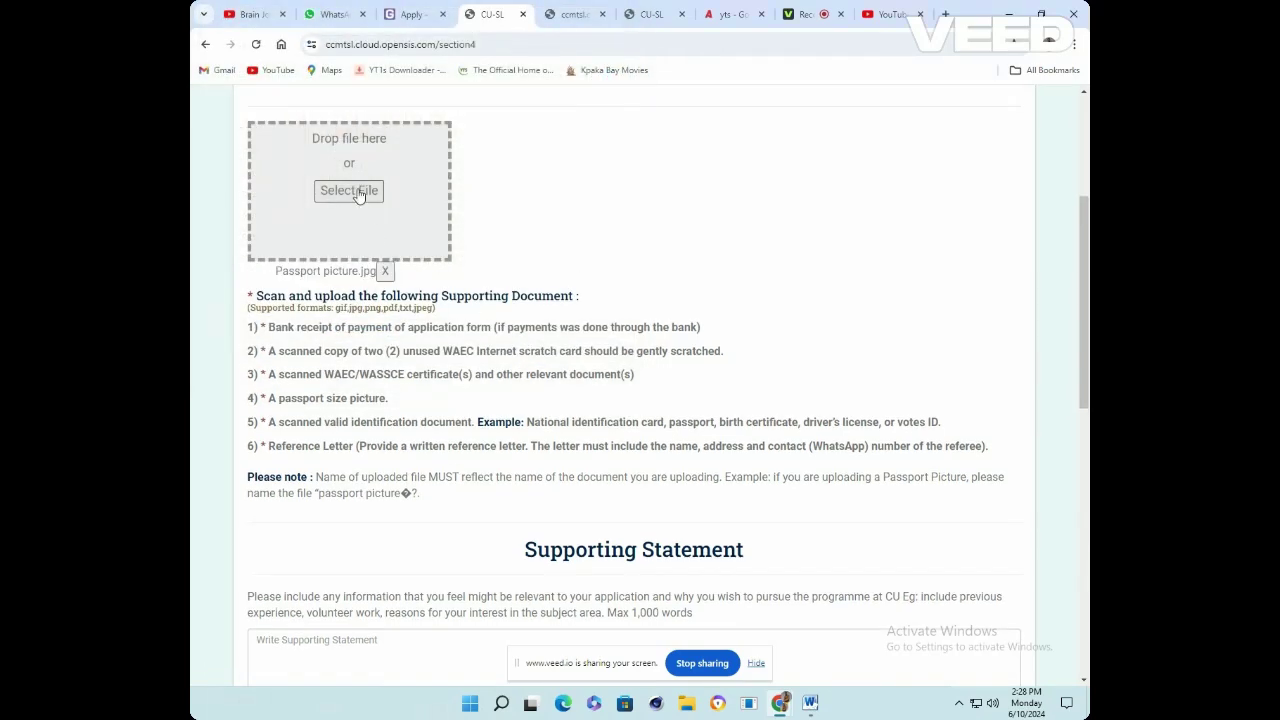
Upload TV NEWS STYLE.docx from Pictures as another supporting document
{"action": "left_click", "coordinate": [357, 192]}
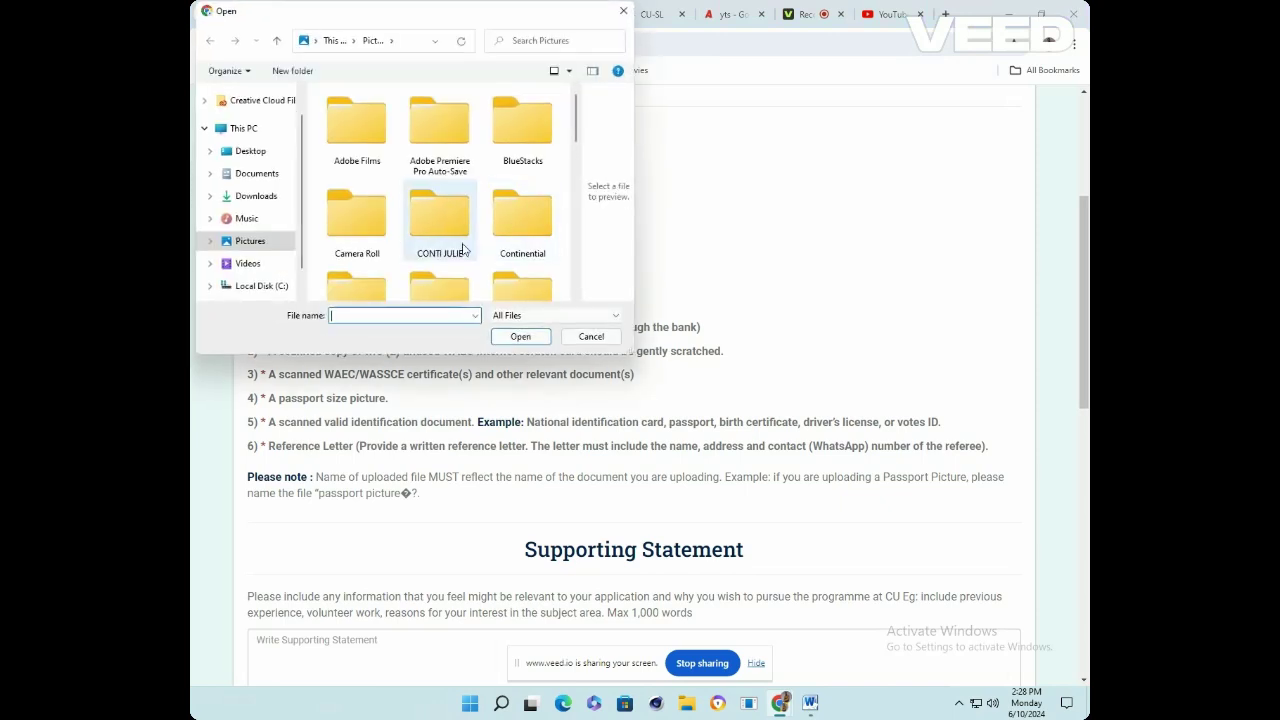
{"action": "scroll", "coordinate": [463, 249], "scroll_direction": "down", "scroll_amount": 5}
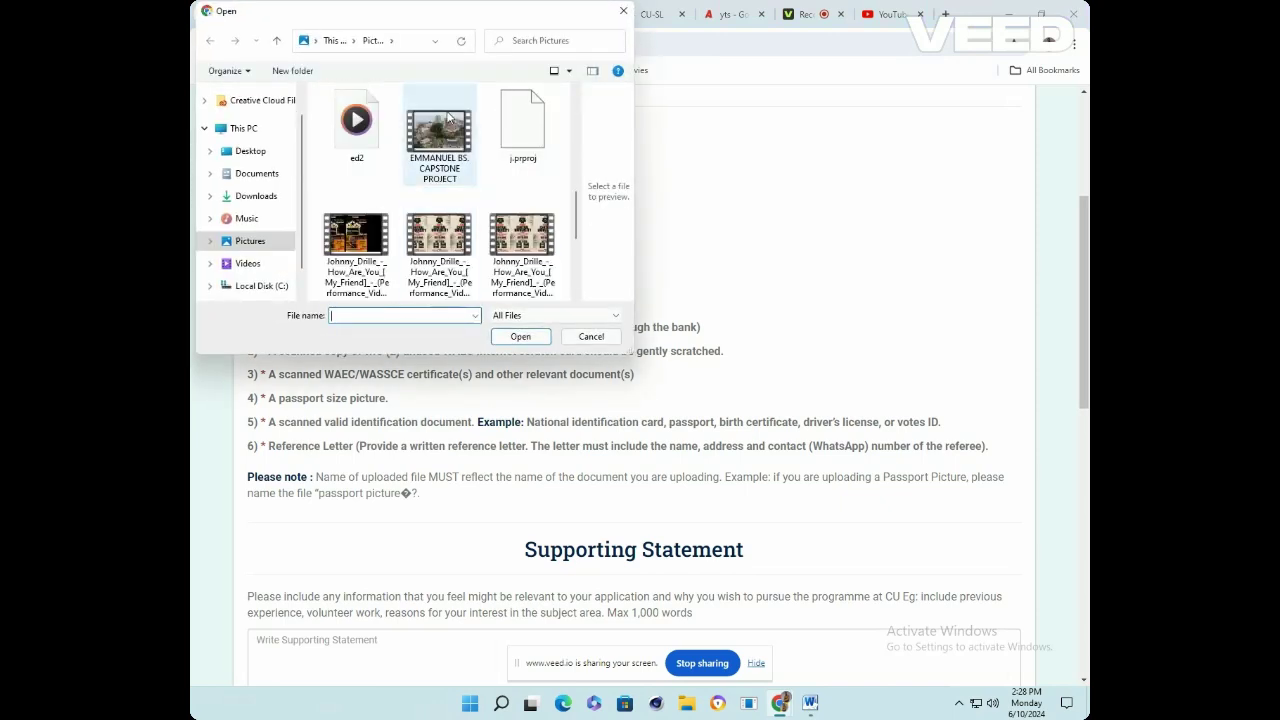
{"action": "scroll", "coordinate": [448, 200], "scroll_direction": "down", "scroll_amount": 3}
{"action": "left_click", "coordinate": [442, 250]}
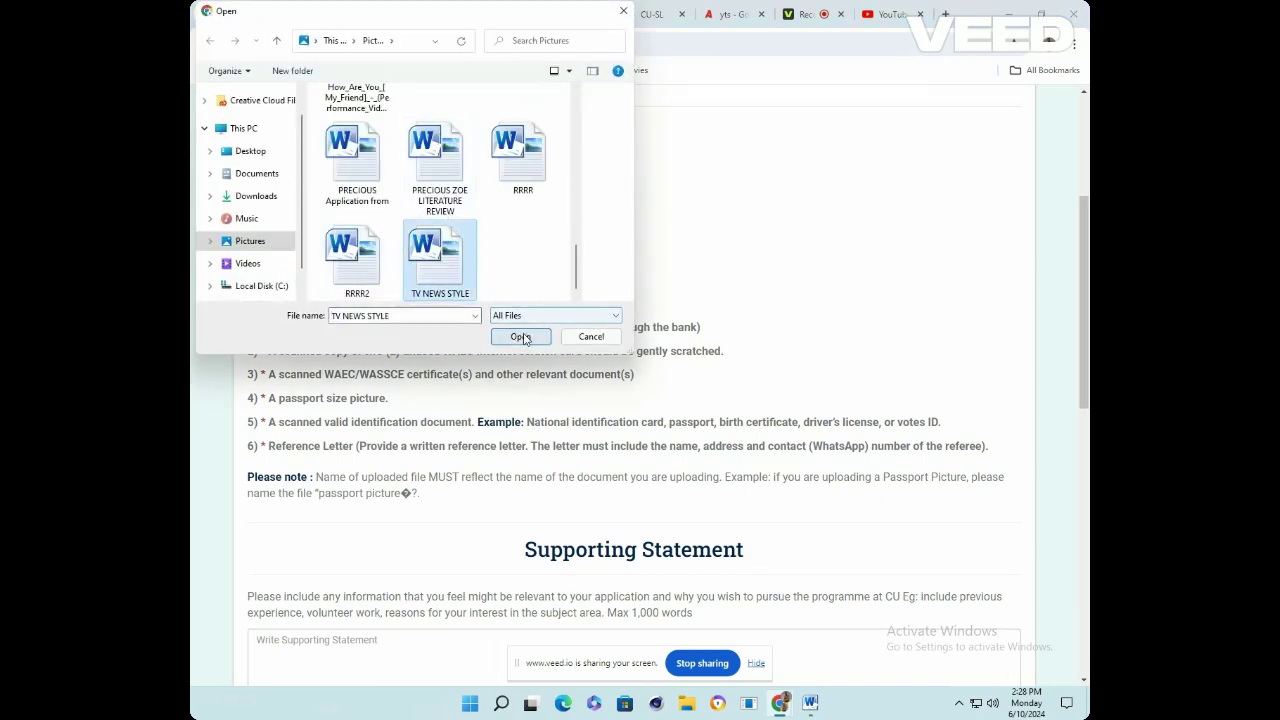
{"action": "left_click", "coordinate": [524, 340]}
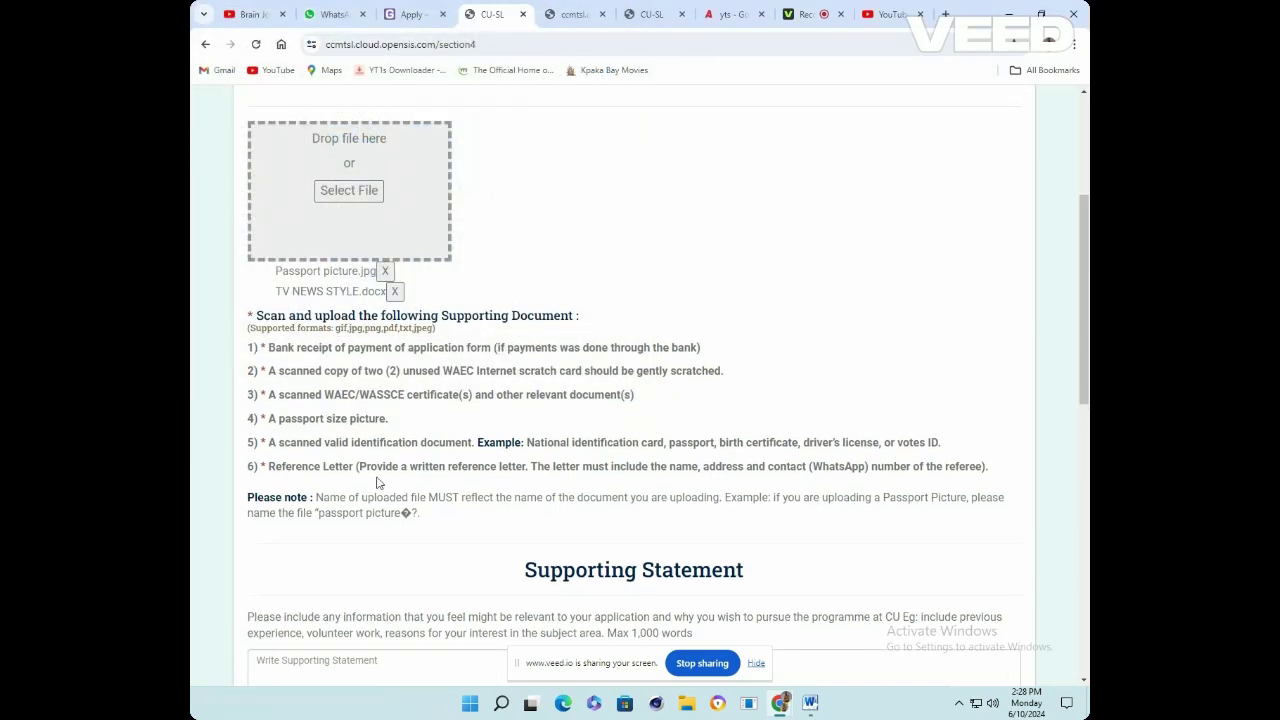
Write the statement: Public Relations and Marketing Communication diploma plus work experience at Fotex Media Solution
{"action": "scroll", "coordinate": [405, 462], "scroll_direction": "down", "scroll_amount": 3}
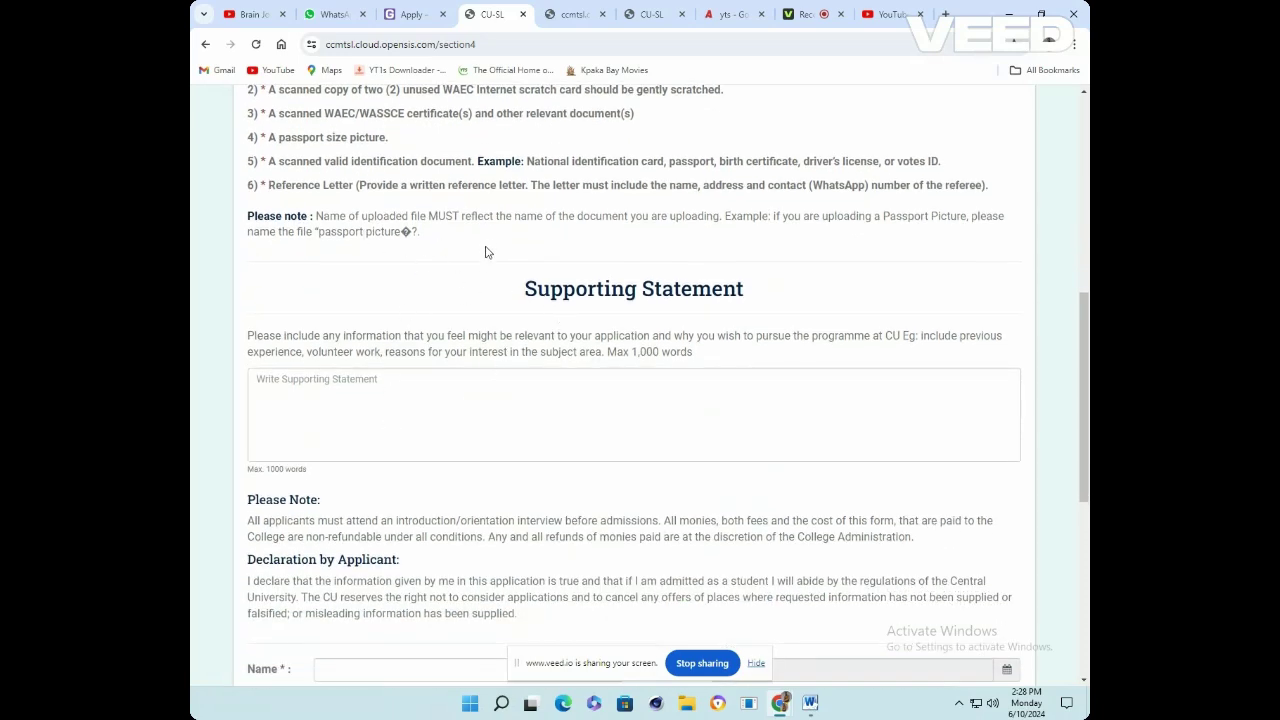
{"action": "scroll", "coordinate": [400, 291], "scroll_direction": "down", "scroll_amount": 2}
{"action": "left_click", "coordinate": [397, 283]}
{"action": "type", "text": "I have a diploma in Public Relations and Marketing Communi"}
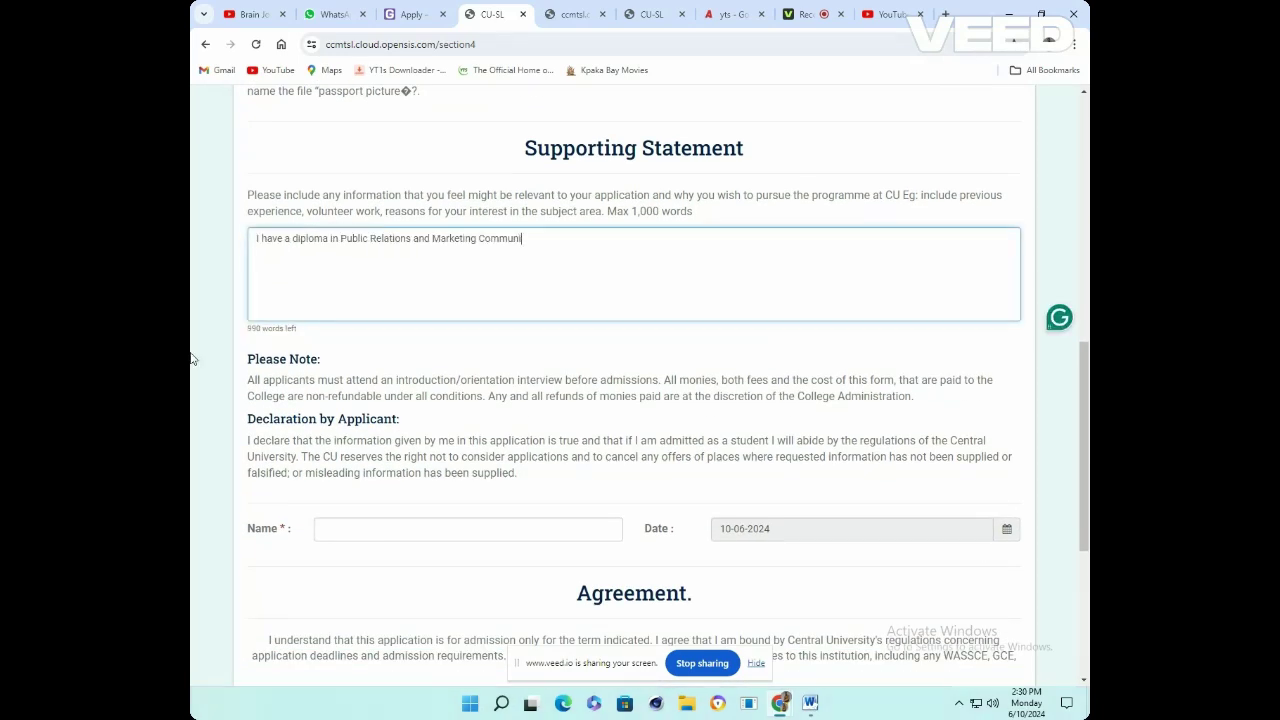
{"action": "type", "text": "cation and I also did a"}
{"action": "key", "text": "BackSpace"}
{"action": "type", "text": "my working e"}
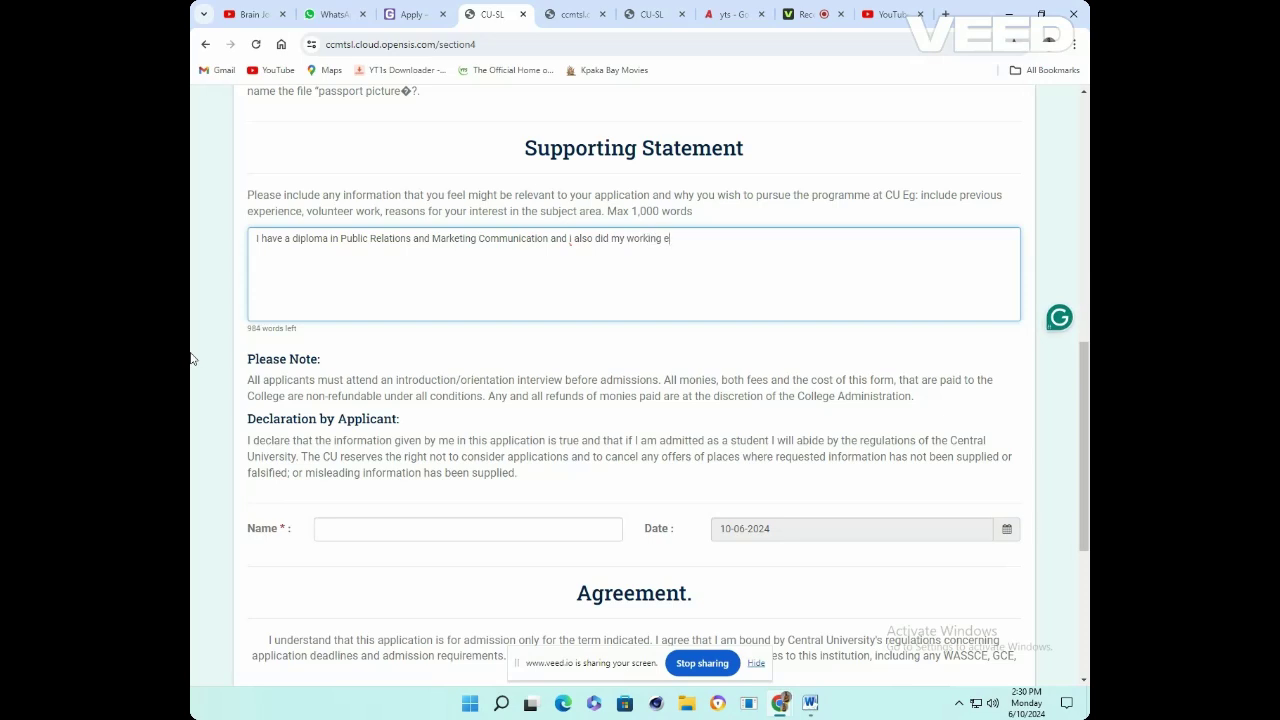
{"action": "type", "text": "xperiences at the Fotex Media Solu"}
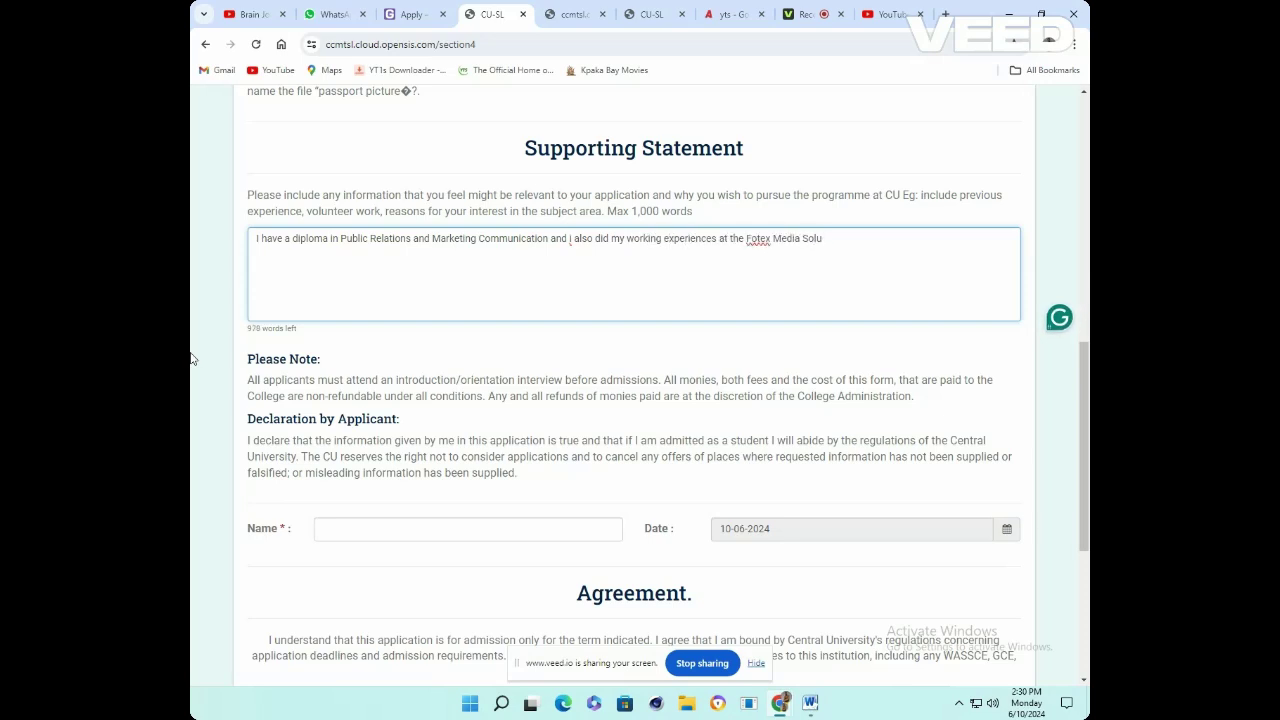
{"action": "type", "text": "tion ......"}
{"action": "scroll", "coordinate": [193, 358], "scroll_direction": "down", "scroll_amount": 2}
Enter the applicant's name, set the declaration date to 10 June 2024, and tick the terms agreement
{"action": "left_click", "coordinate": [372, 329]}
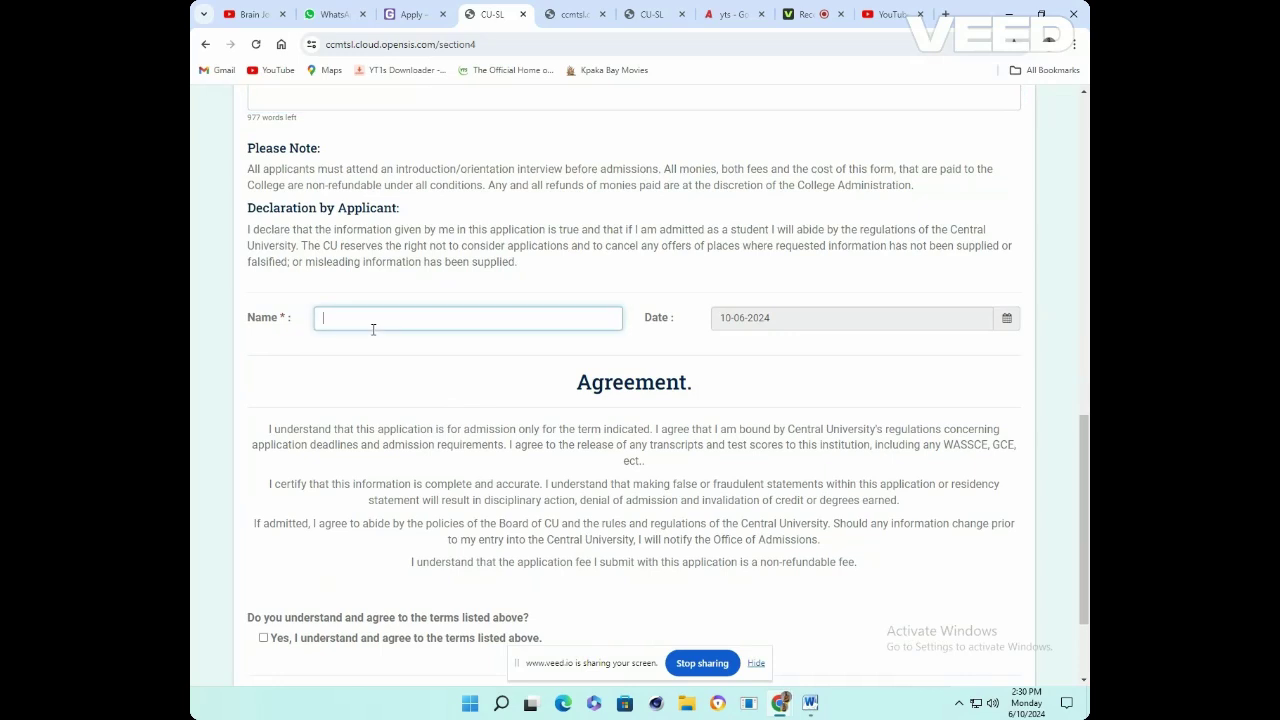
{"action": "left_click", "coordinate": [903, 326]}
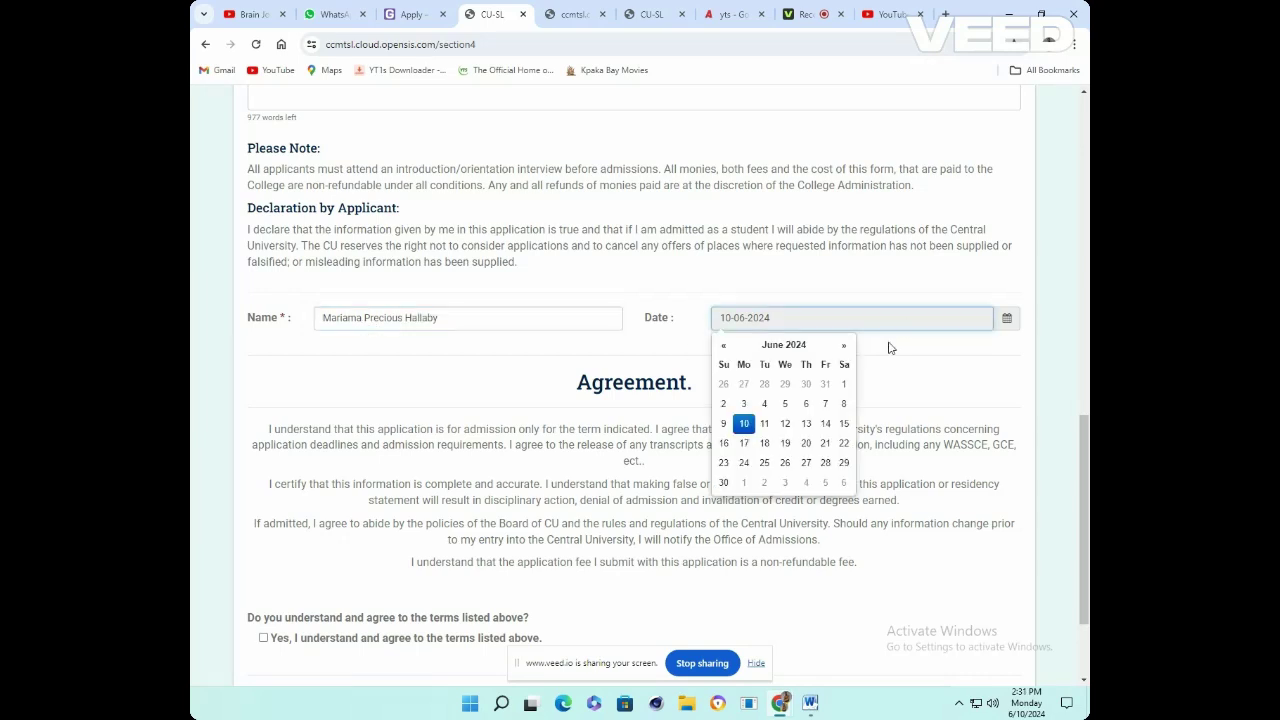
{"action": "left_click", "coordinate": [740, 424]}
{"action": "scroll", "coordinate": [686, 371], "scroll_direction": "down", "scroll_amount": 3}
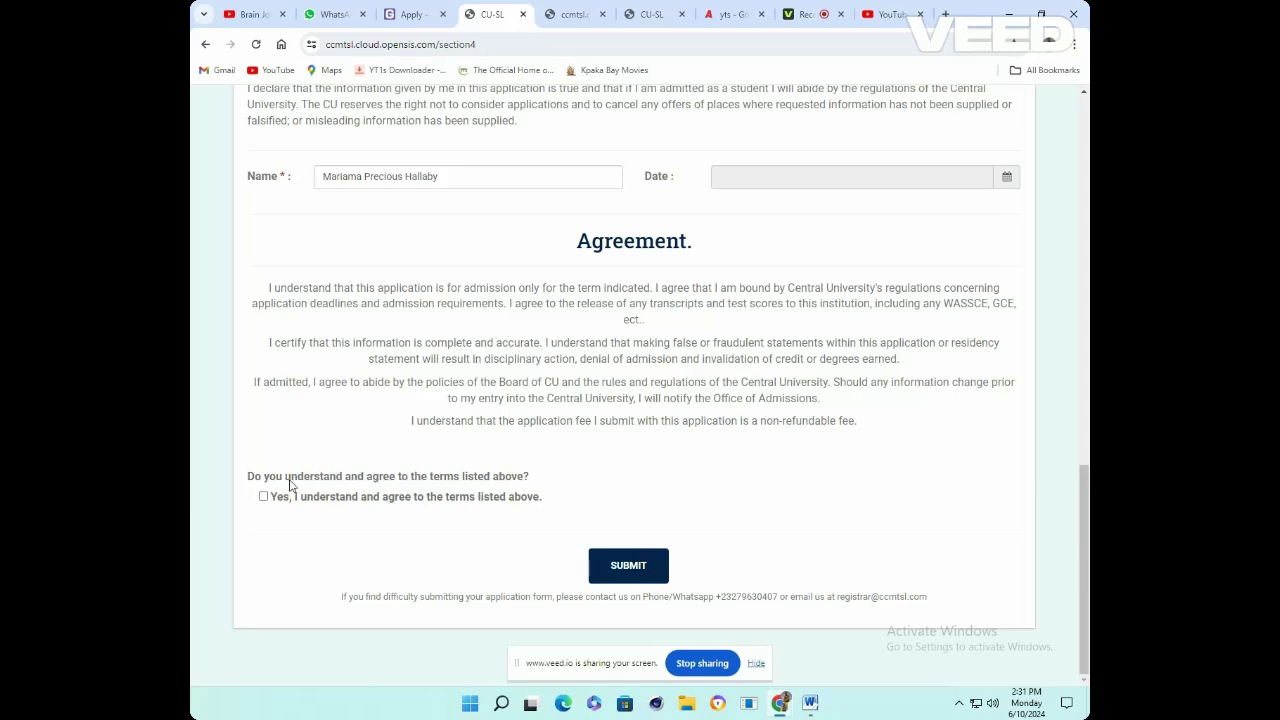
{"action": "left_click", "coordinate": [263, 496]}
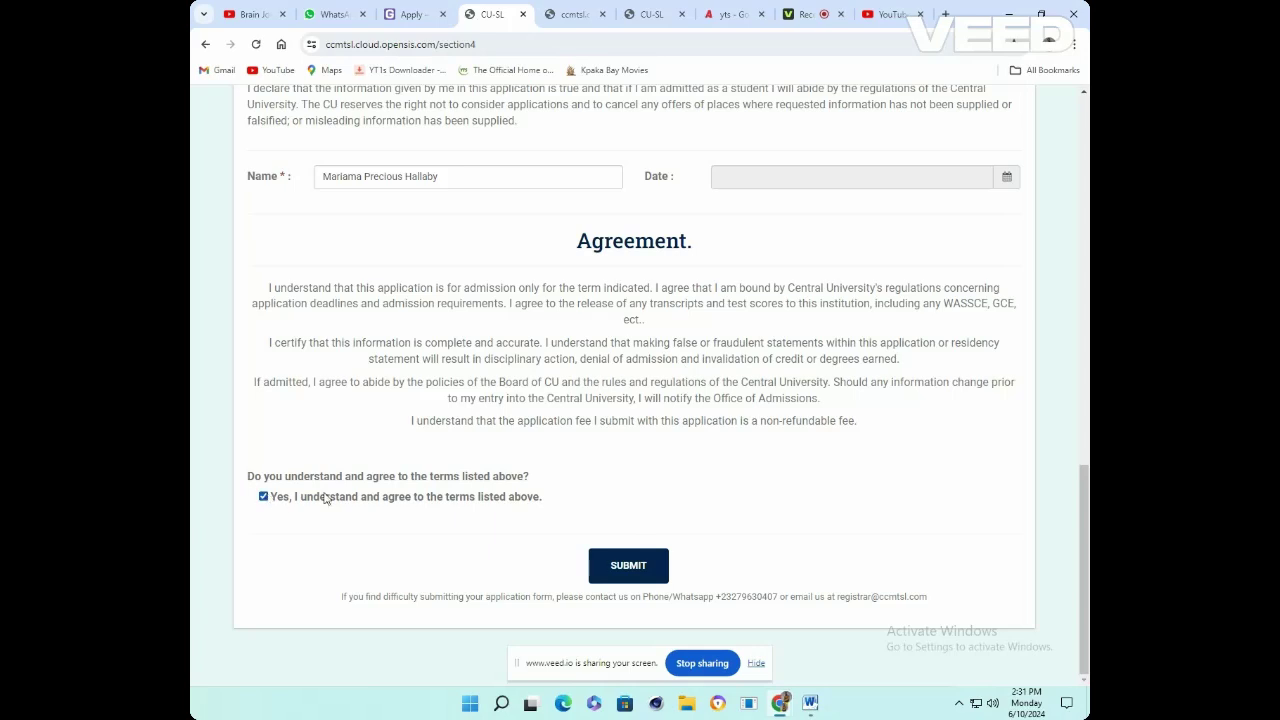
Submit the application, dismiss the 'Please upload all supporting document' error, and review the form
{"action": "left_click", "coordinate": [614, 574]}
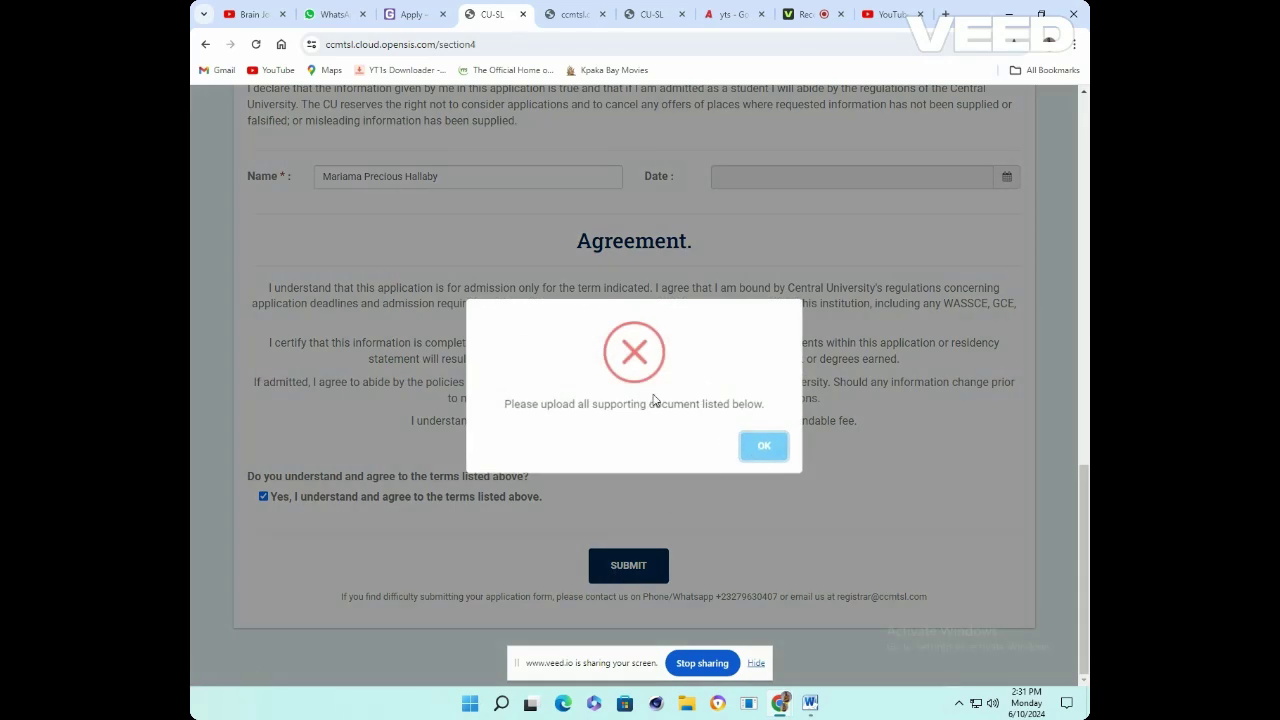
{"action": "left_click", "coordinate": [760, 446]}
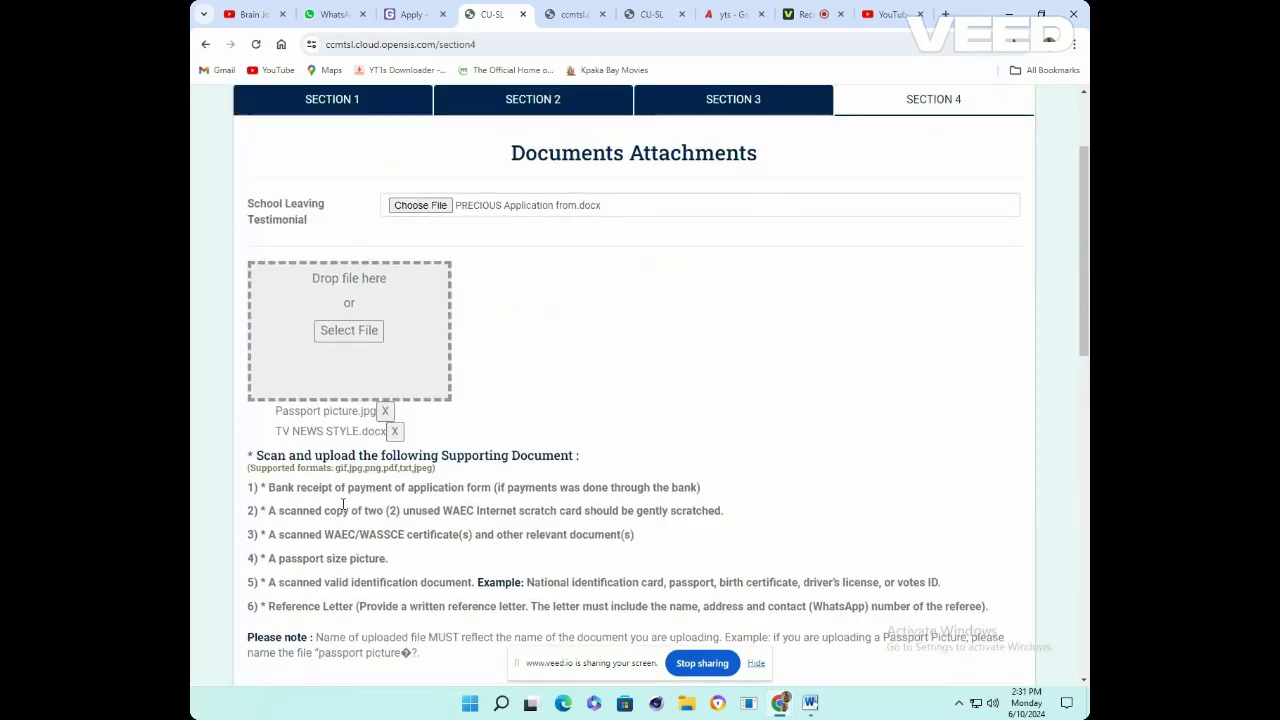
{"action": "scroll", "coordinate": [515, 500], "scroll_direction": "down", "scroll_amount": 2}
{"action": "scroll", "coordinate": [527, 497], "scroll_direction": "down", "scroll_amount": 7}
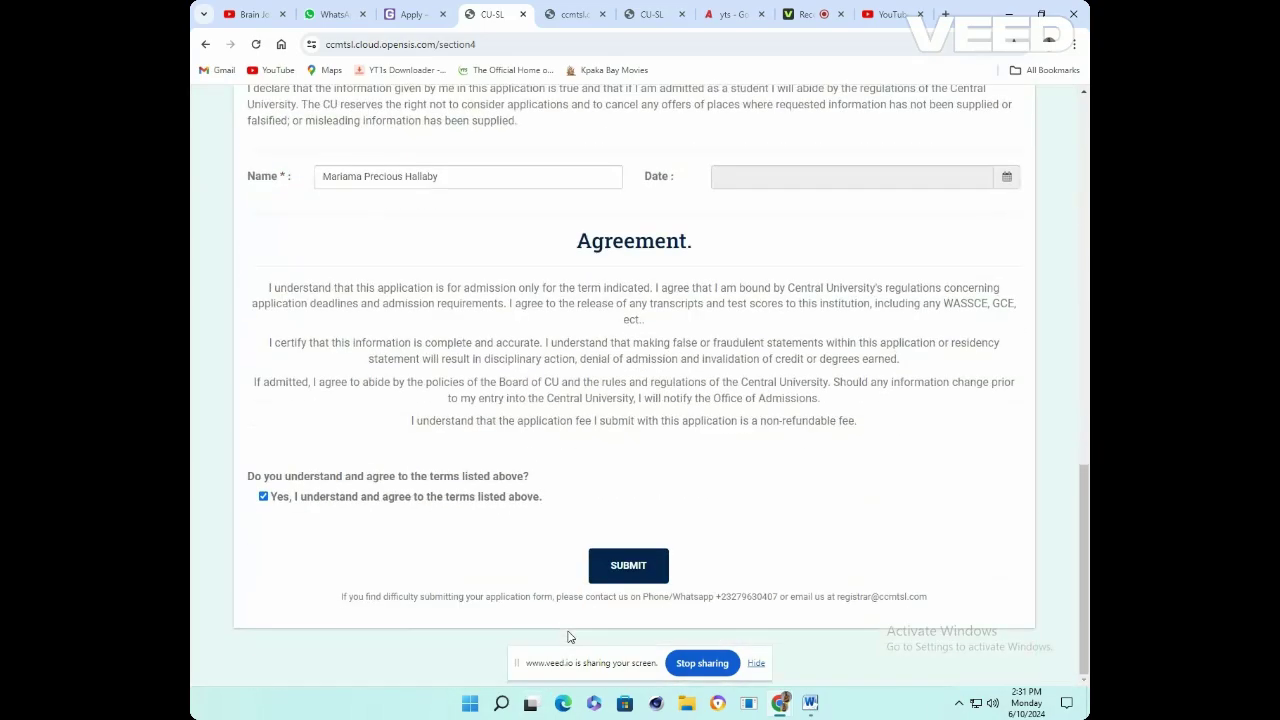
{"action": "scroll", "coordinate": [503, 337], "scroll_direction": "up", "scroll_amount": 10}
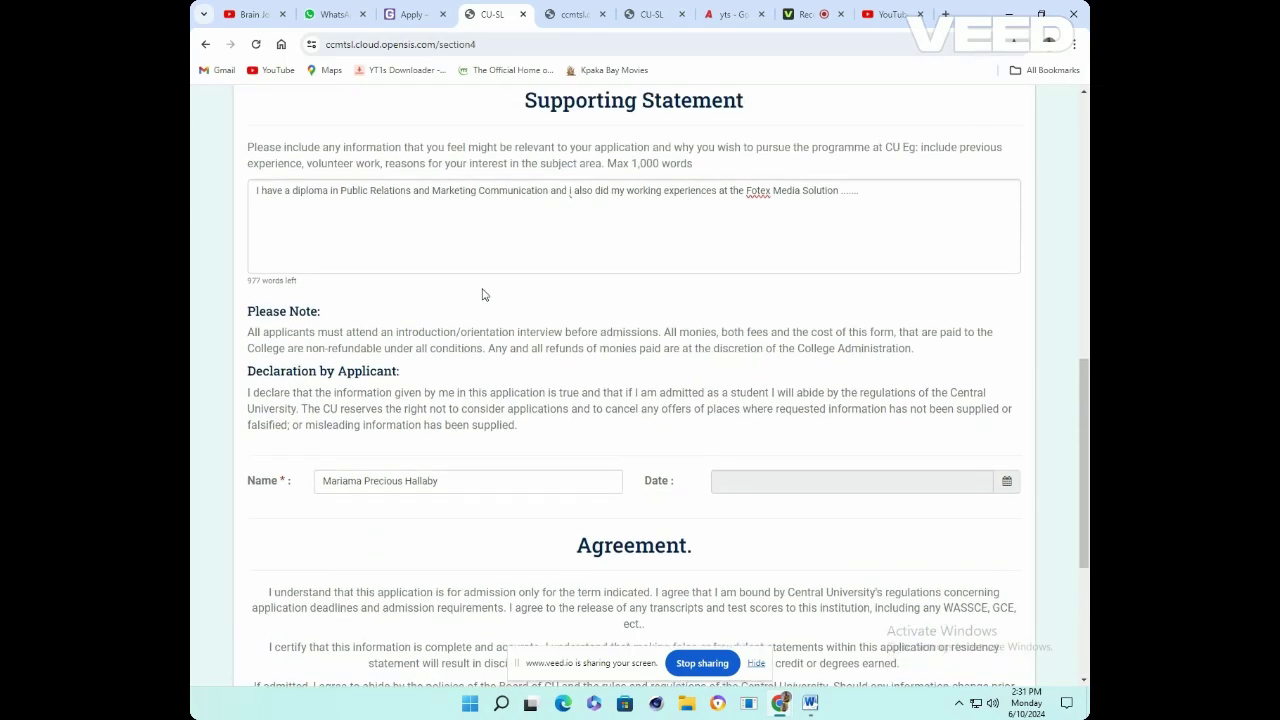
{"action": "scroll", "coordinate": [523, 463], "scroll_direction": "down", "scroll_amount": 10}
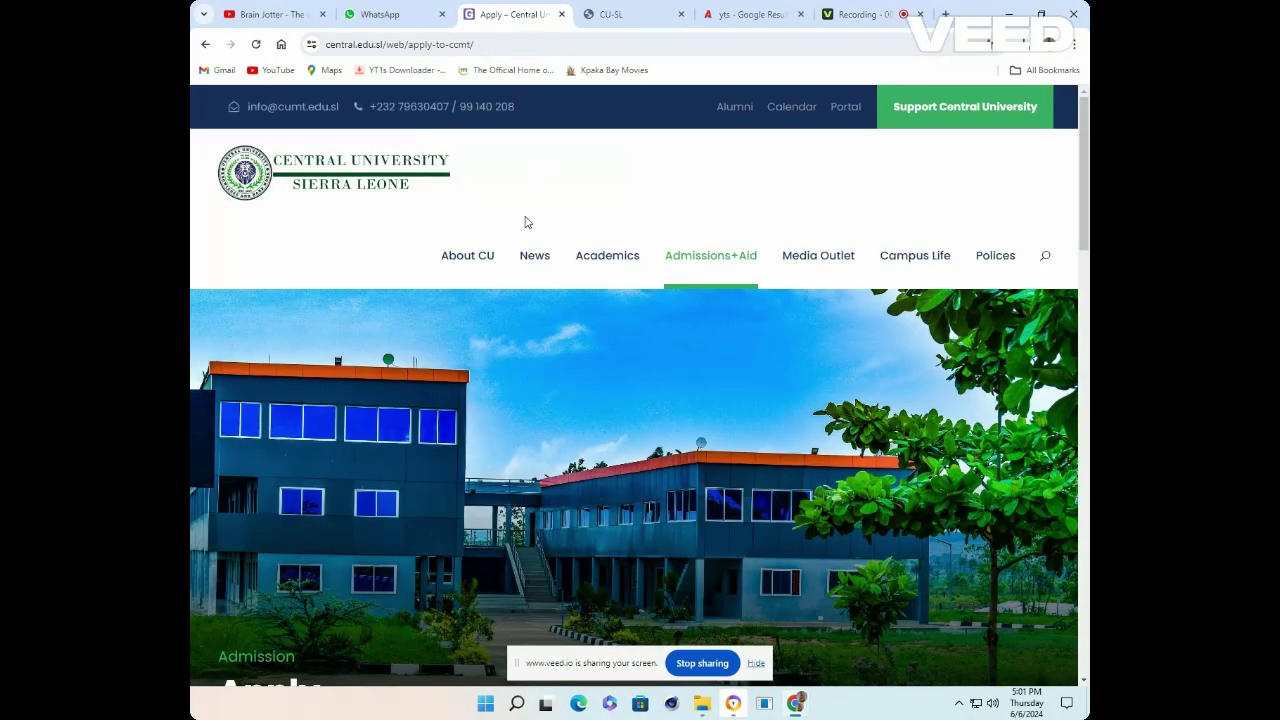
{"action": "scroll", "coordinate": [528, 222], "scroll_direction": "down", "scroll_amount": 1}
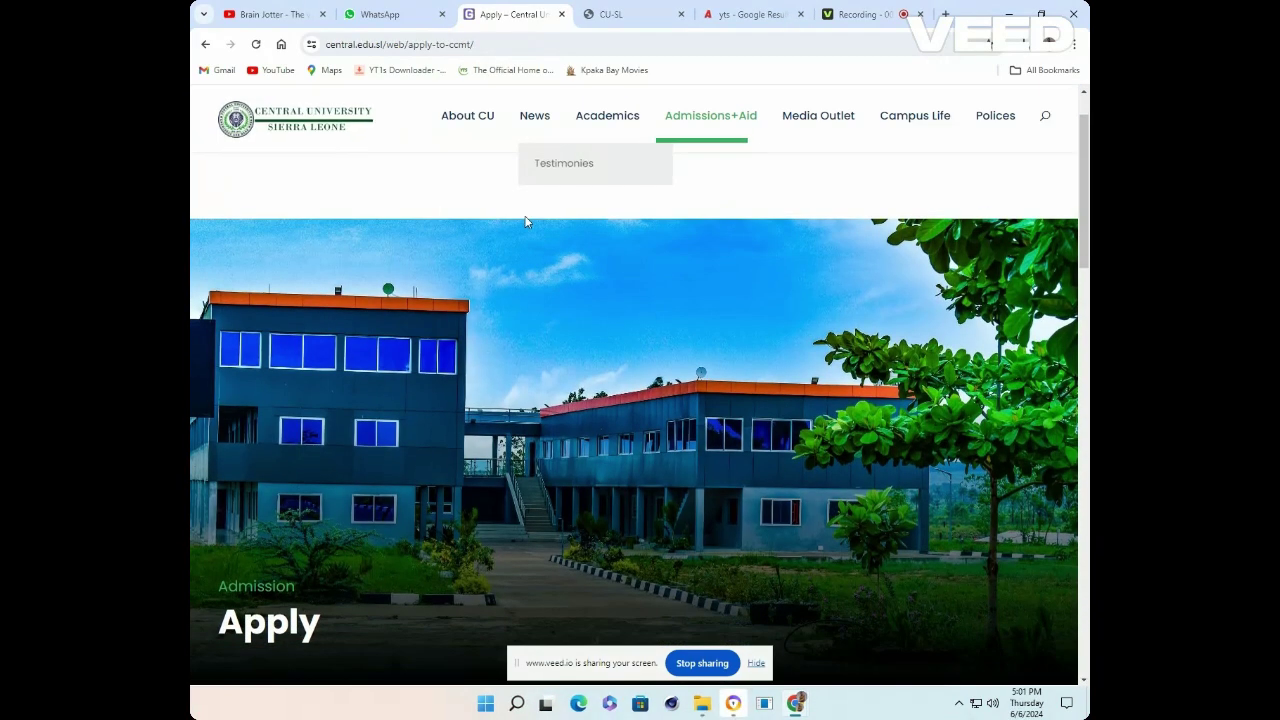
{"action": "mouse_move", "coordinate": [455, 121]}
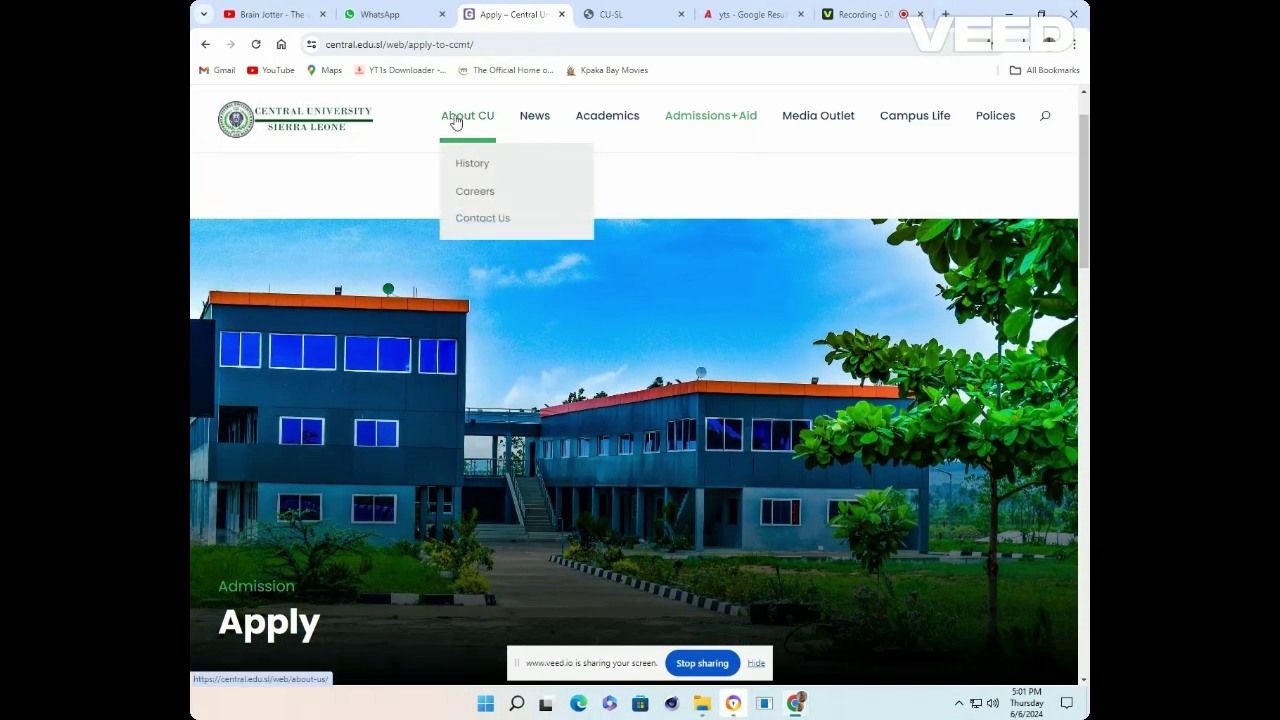